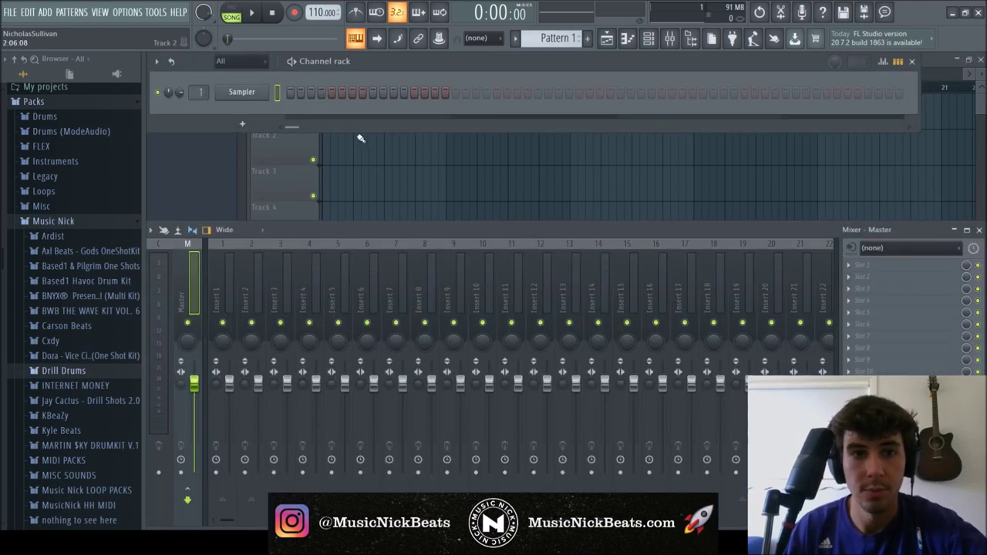
# - Open the strings folder of the Based1 & Pilgrim one-shot kit and preview its samples
pyautogui.scroll(-2, 52, 311)
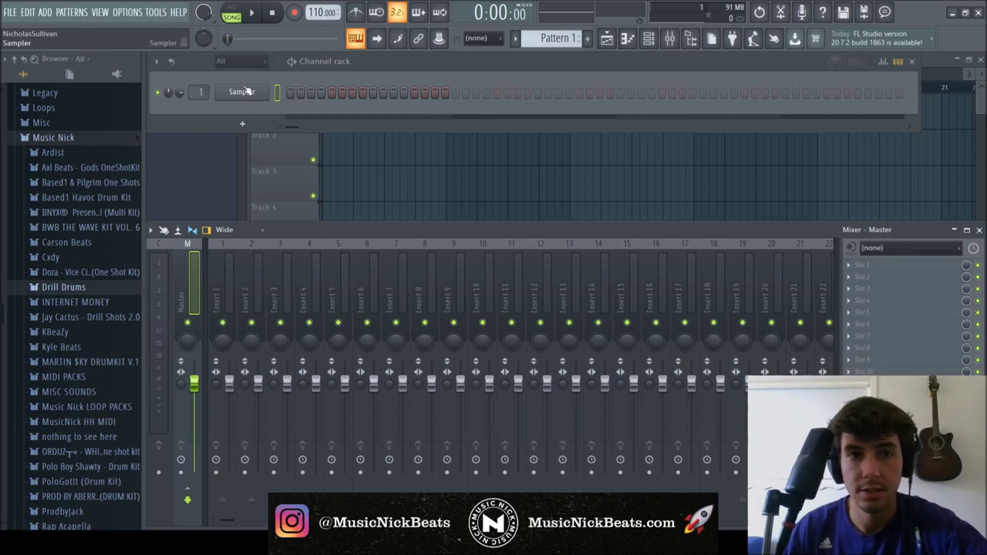
pyautogui.scroll(-1, 77, 231)
pyautogui.scroll(1, 90, 177)
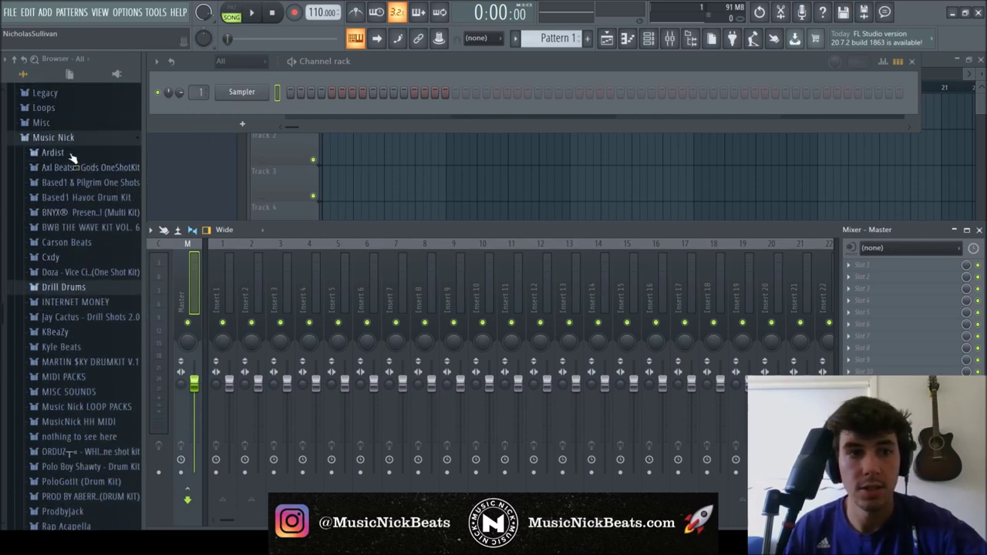
pyautogui.click(69, 183)
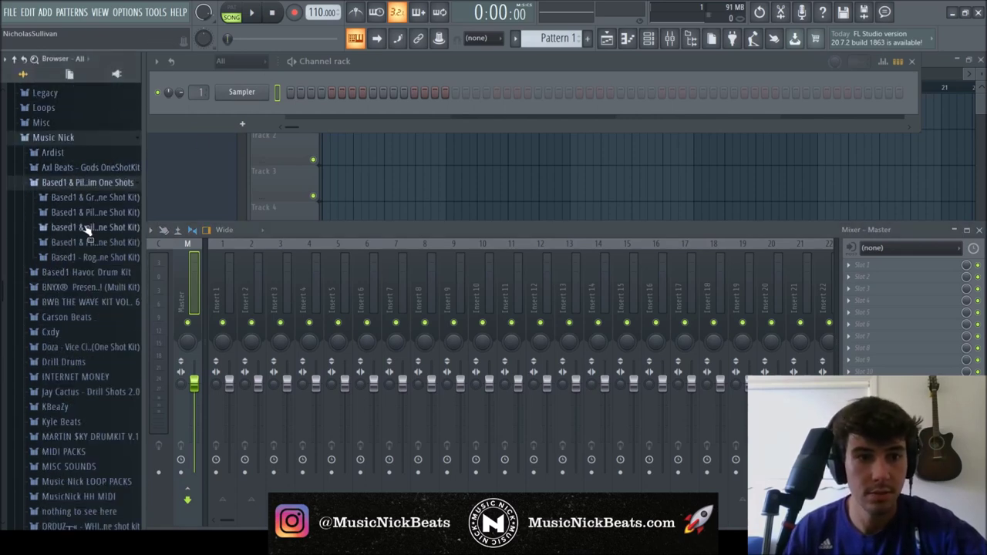
pyautogui.click(86, 213)
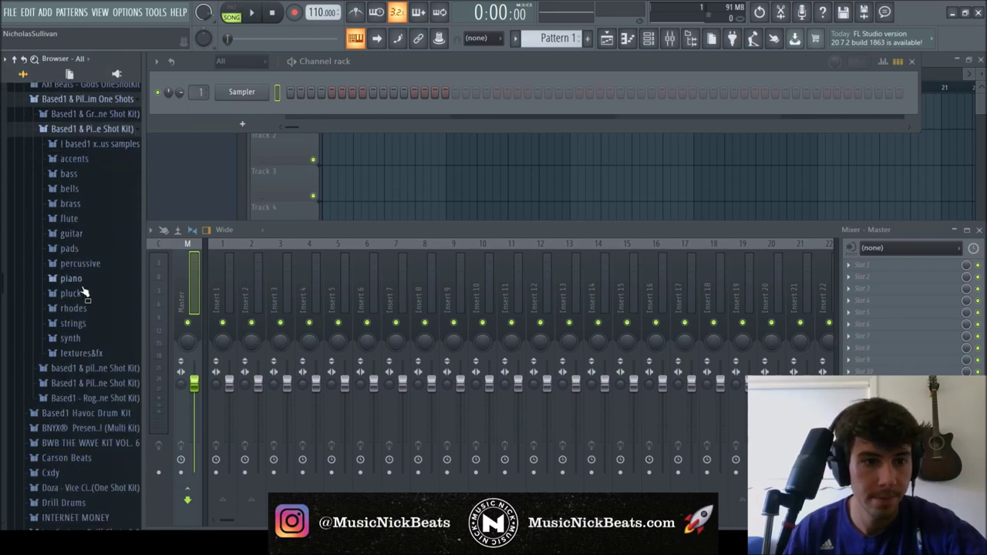
pyautogui.click(73, 324)
pyautogui.click(81, 274)
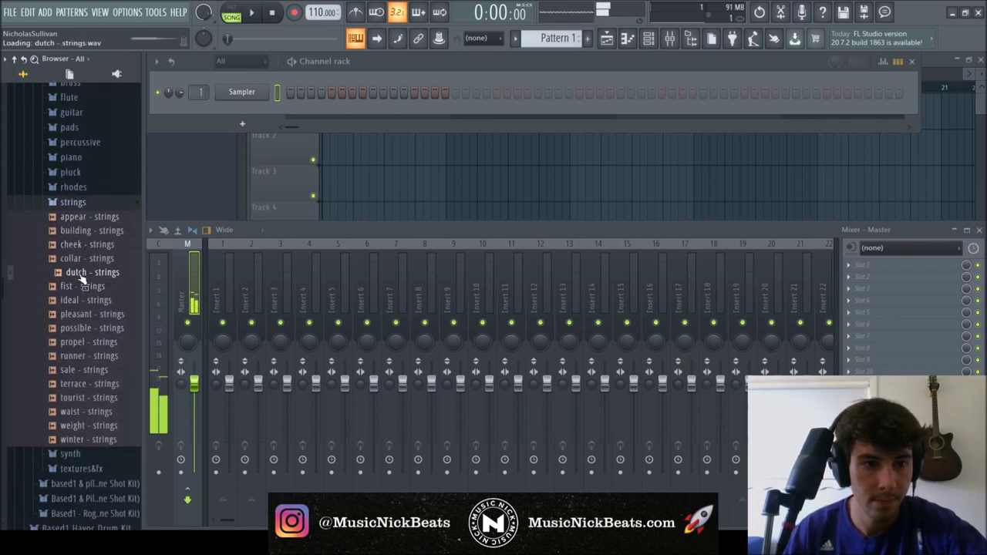
pyautogui.scroll(-3, 83, 291)
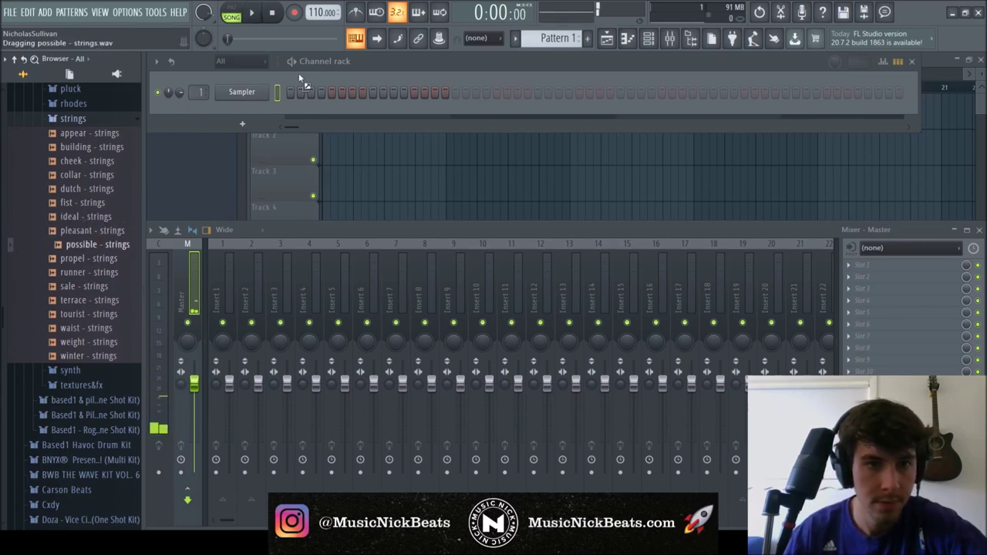
# - Load the "possible - strings" sample as a new channel and route it to the first mixer insert
pyautogui.moveTo(224, 81); pyautogui.dragTo(228, 89)
pyautogui.click(223, 276)
pyautogui.hotkey('ctrl', 'l')
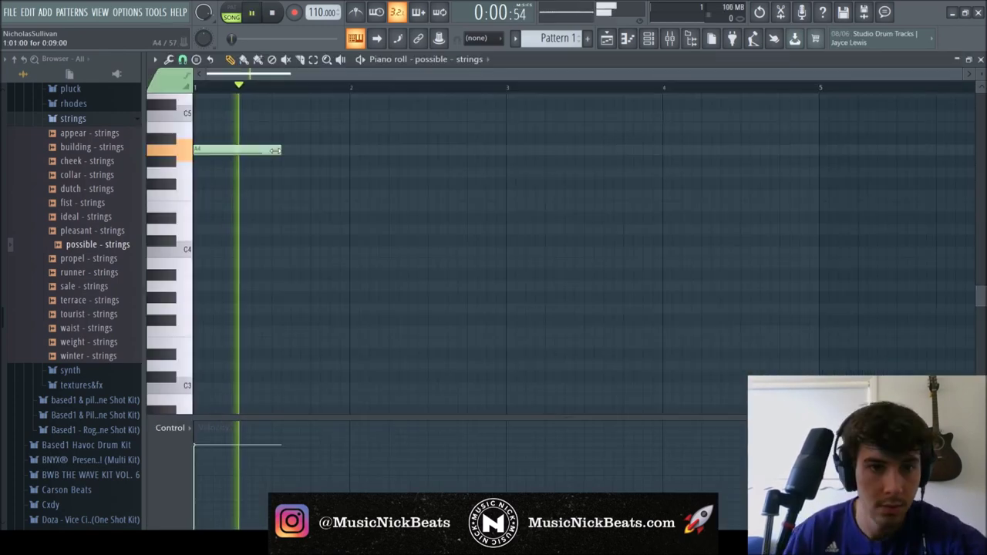
# - Fill bar 1 of the strings piano roll with two half-bar notes, A4 followed by F4
pyautogui.moveTo(277, 150); pyautogui.dragTo(267, 150)
pyautogui.press('space')
pyautogui.press('space')
pyautogui.press('space')
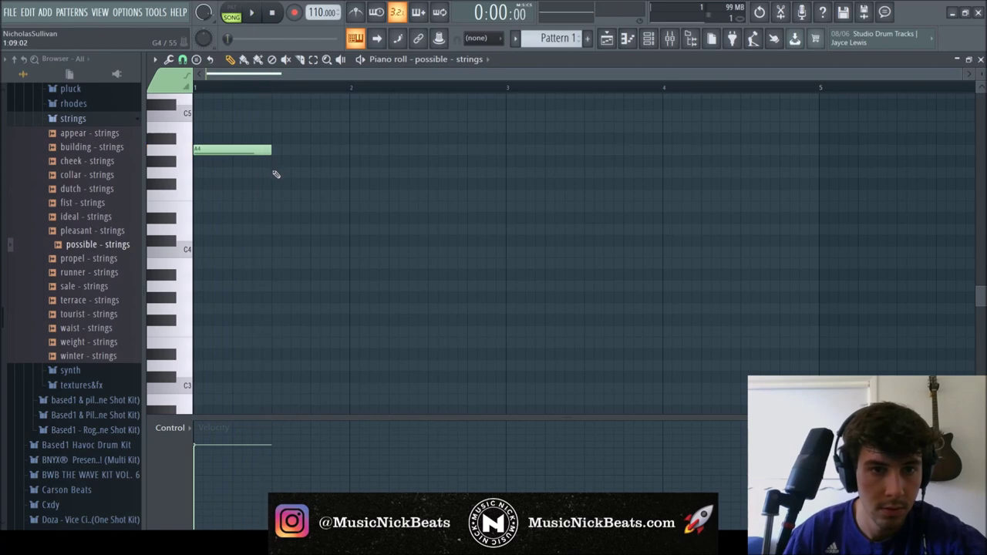
pyautogui.press('space')
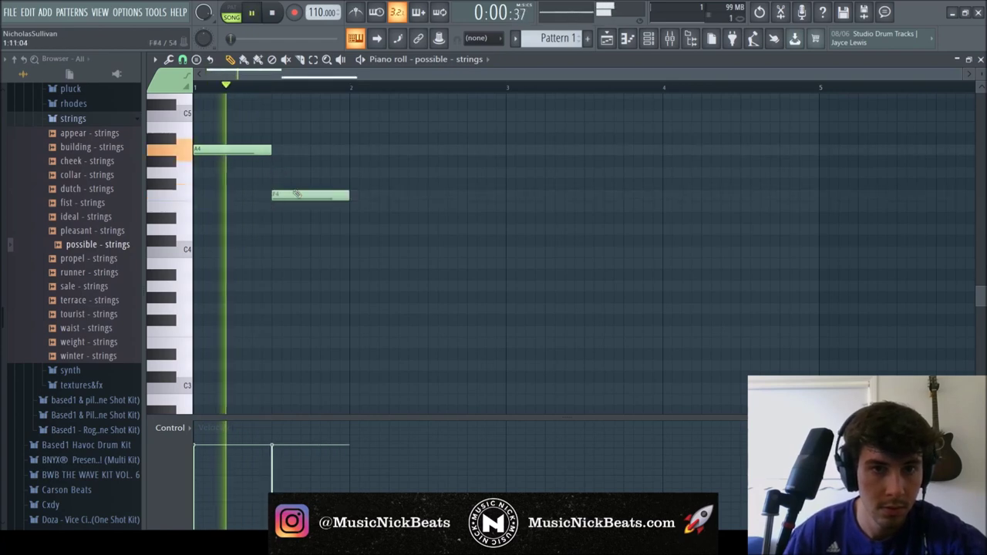
pyautogui.press('space')
# - Fill bar 2 of the strings melody with two half-bar notes, C5 followed by E4
pyautogui.scroll(1, 350, 170)
pyautogui.click(350, 150)
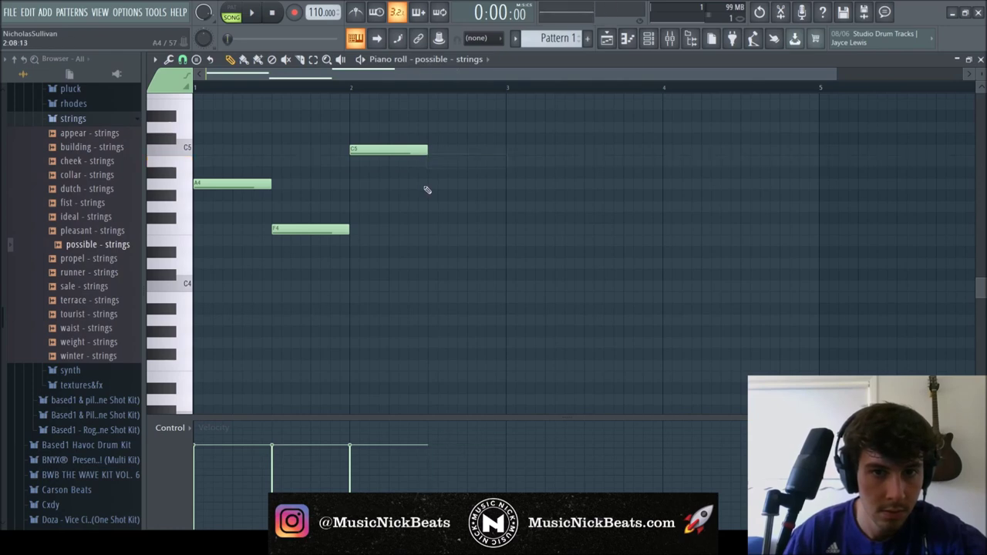
pyautogui.press('space')
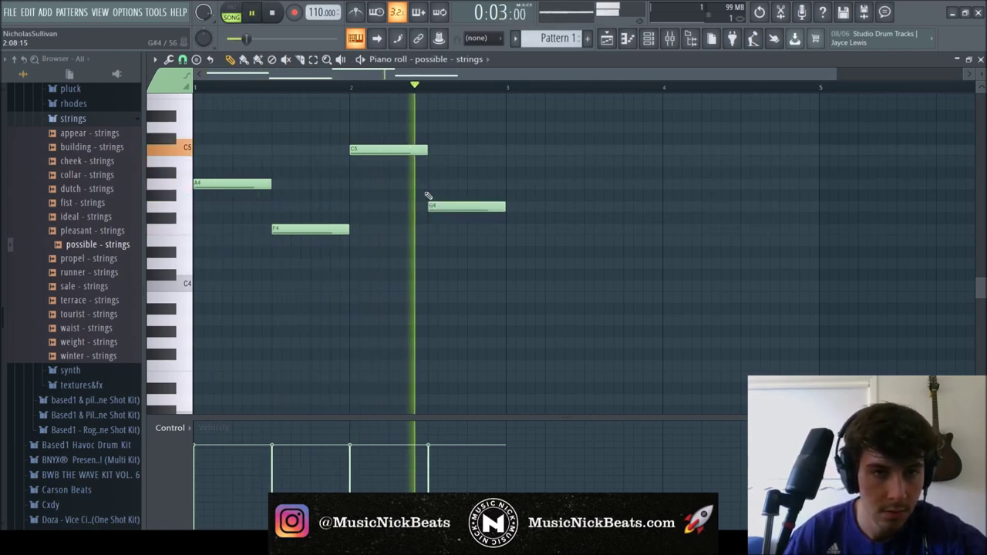
pyautogui.press('space')
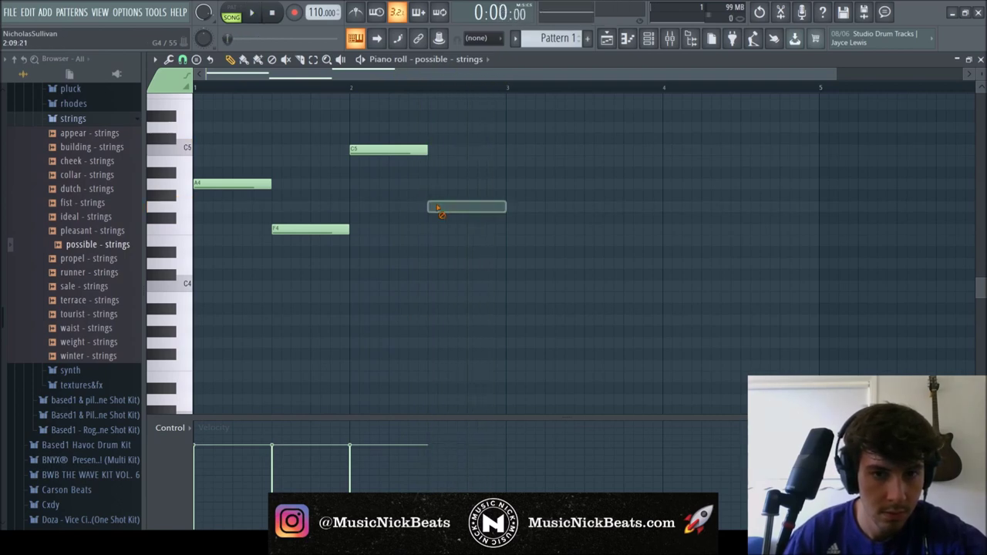
pyautogui.press('space')
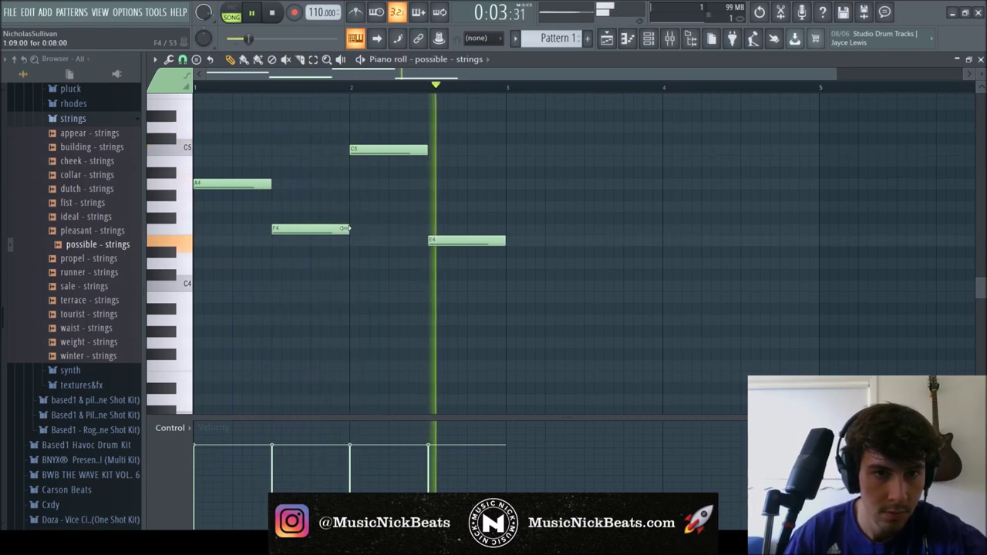
pyautogui.press('space')
# - Duplicate the two-bar strings melody into bars 3 and 4
pyautogui.moveTo(509, 92); pyautogui.dragTo(194, 89)
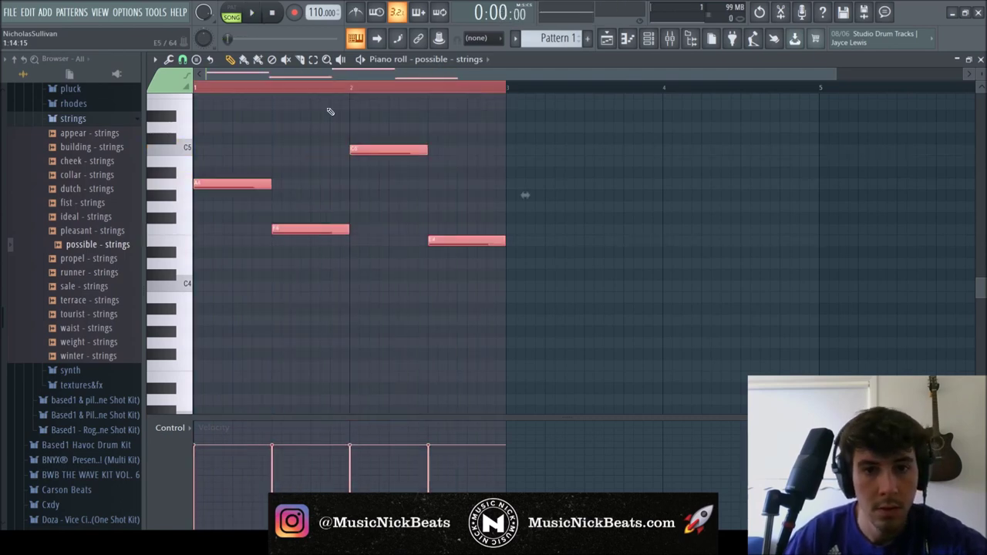
pyautogui.hotkey('ctrl', 'b')
pyautogui.press('space')
pyautogui.scroll(-2, 647, 136)
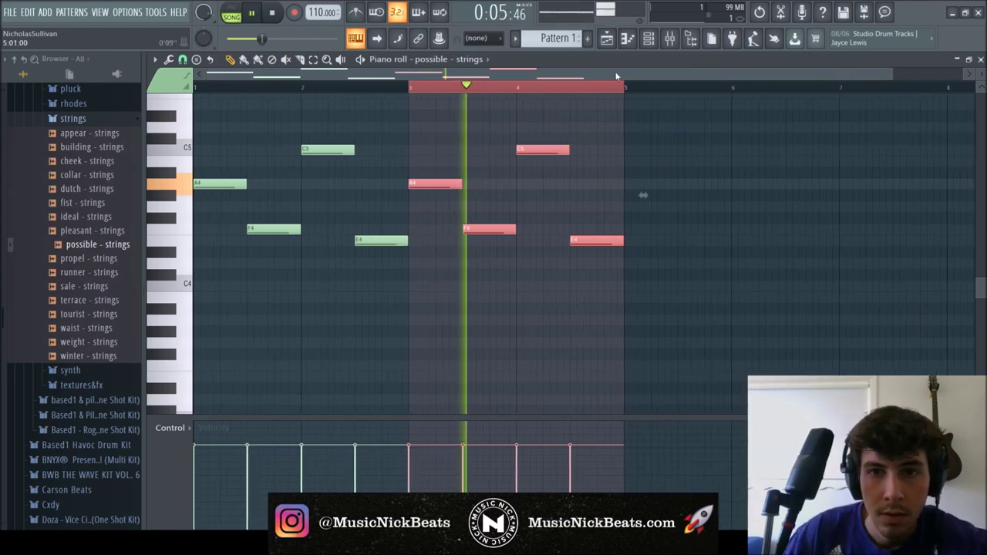
# - Change the two notes in bar 4 of the strings melody to D5 and C5
pyautogui.keyDown('ctrl'); pyautogui.click(539, 136); pyautogui.keyUp('ctrl')
pyautogui.press('space')
pyautogui.press('space')
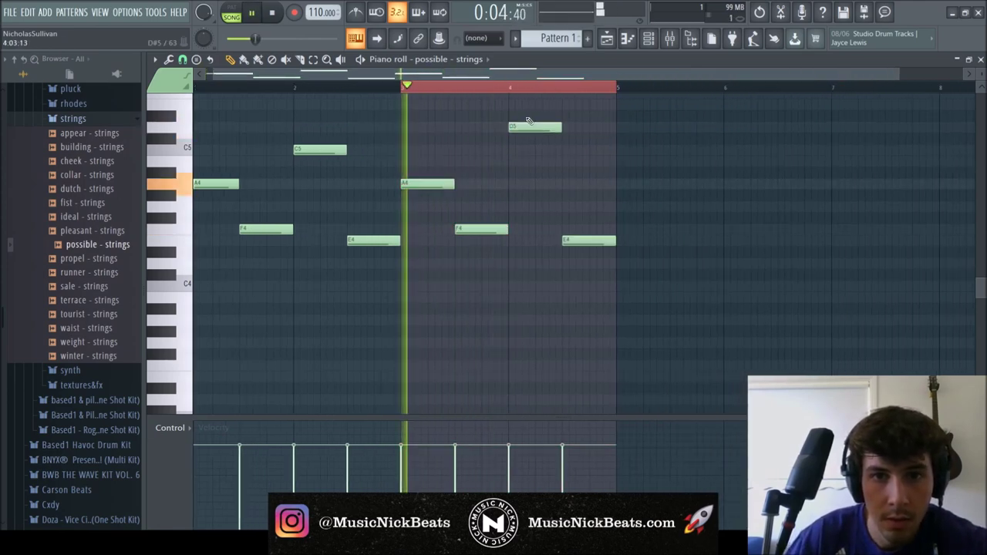
pyautogui.moveTo(572, 236); pyautogui.dragTo(574, 148)
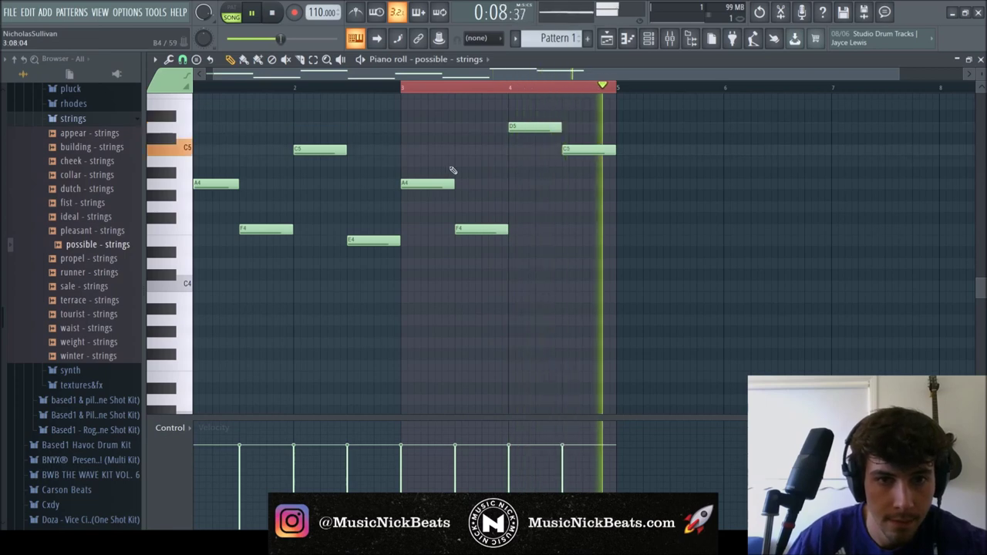
pyautogui.press('space')
pyautogui.scroll(-1, 271, 174)
pyautogui.click(205, 86)
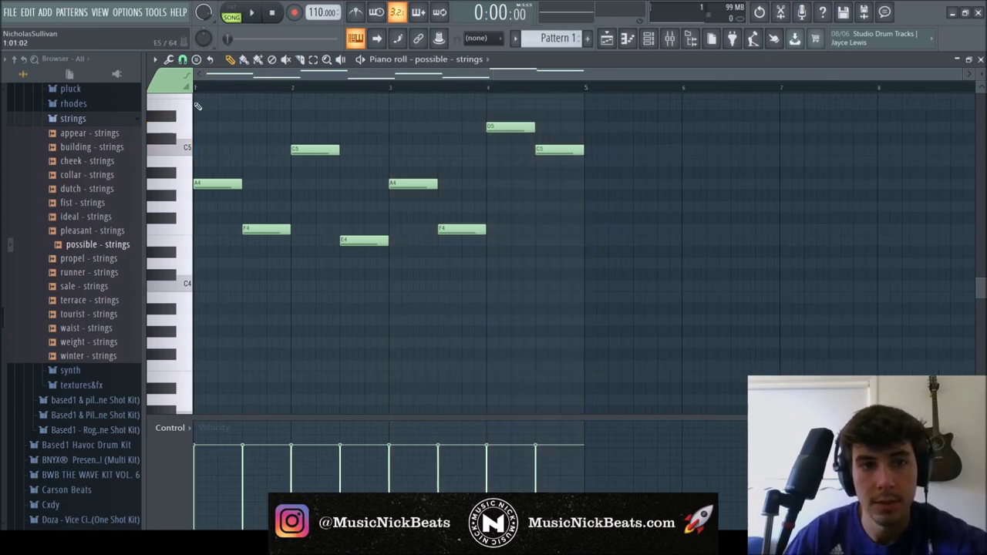
# - Duplicate the whole four-bar strings melody one octave lower
pyautogui.hotkey('ctrl', 'a')
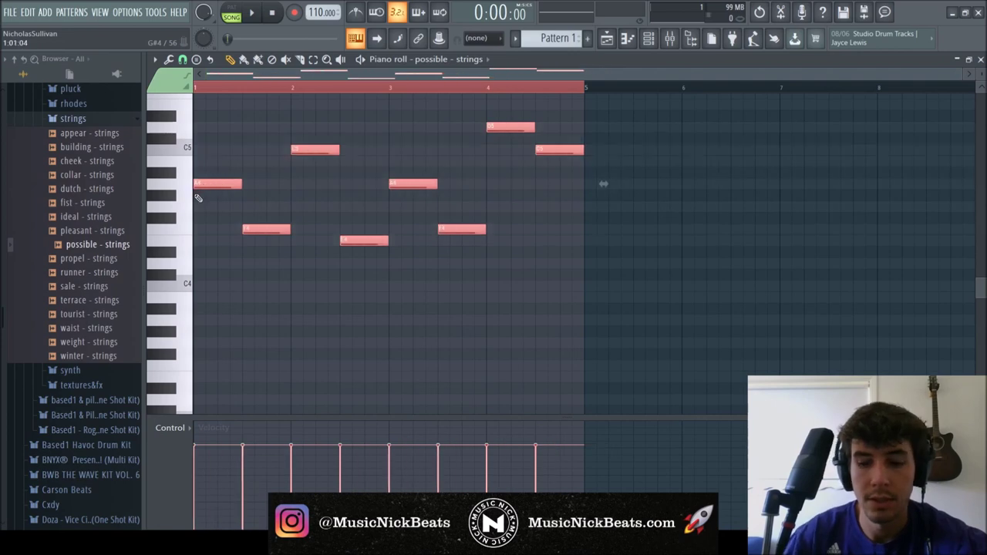
pyautogui.hotkey('ctrl', 'shift', 'Down')
pyautogui.hotkey('ctrl', 'd')
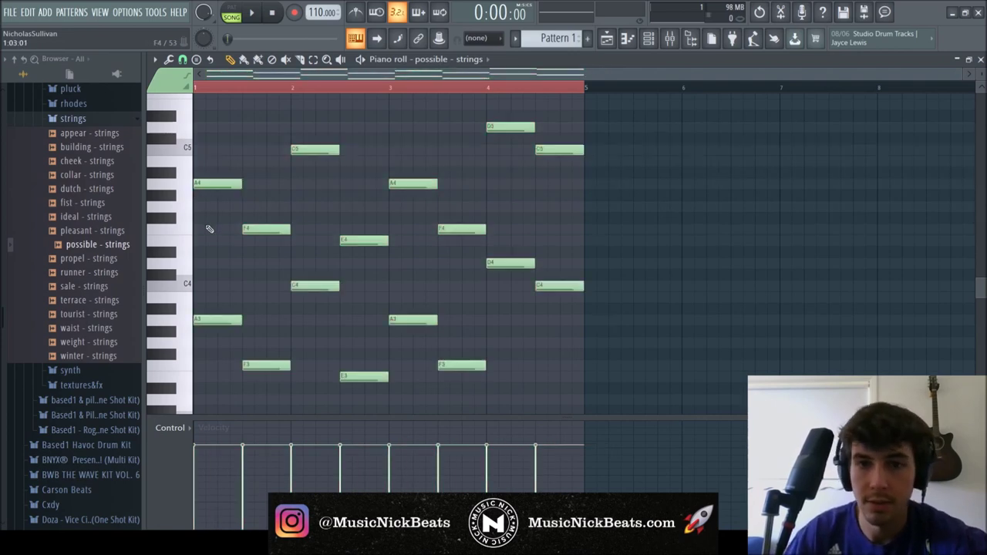
# - Add harmony notes a third above the melody: C5 and A4 in bars 1 and 3, E5 and G4 in bar 2, F5 in bar 4
pyautogui.press('space')
pyautogui.scroll(2, 216, 225)
pyautogui.press('space')
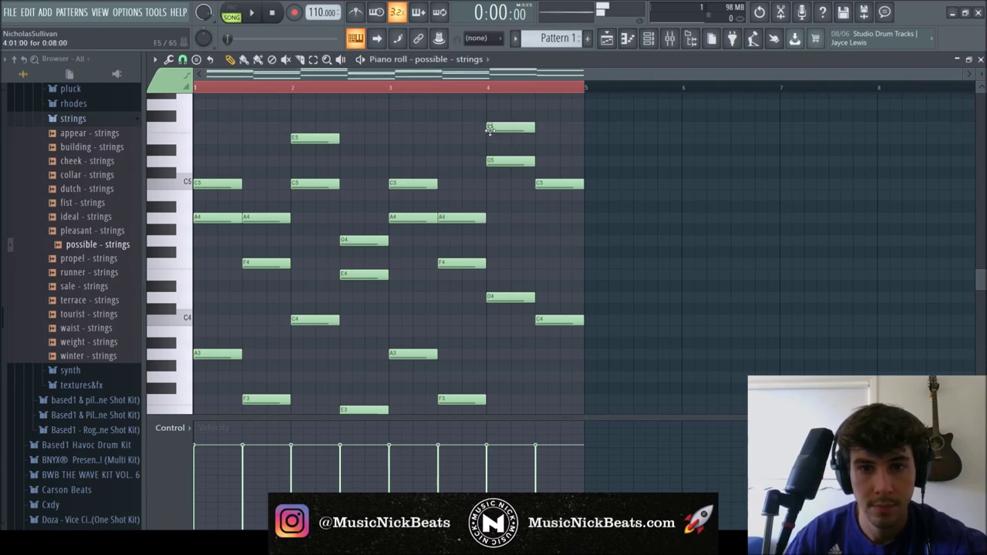
# - Replace the bar 4 notes with half-bar E4 and G4 and duplicate them an octave lower as E3 and G3
pyautogui.press('space')
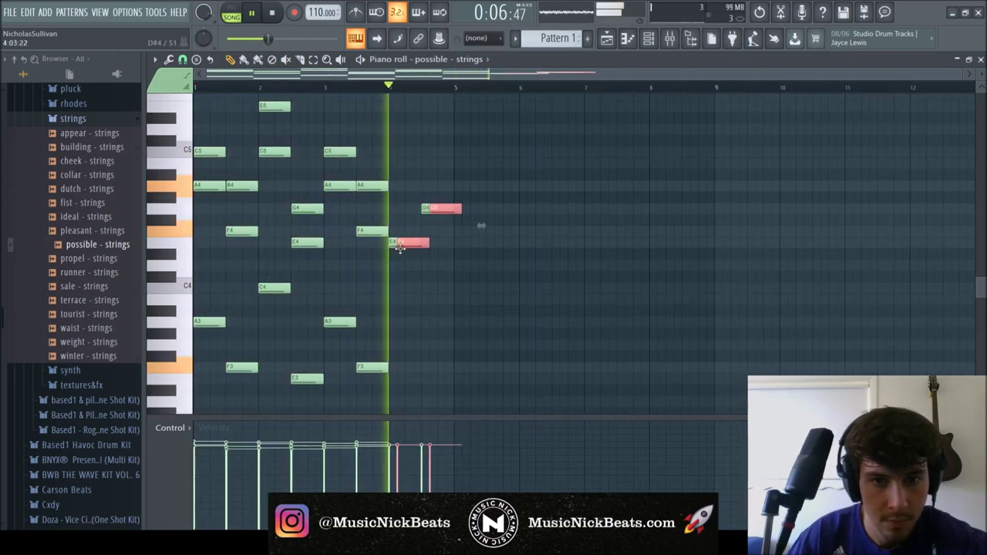
pyautogui.moveTo(400, 249); pyautogui.dragTo(394, 249)
pyautogui.hotkey('ctrl', 'Down')
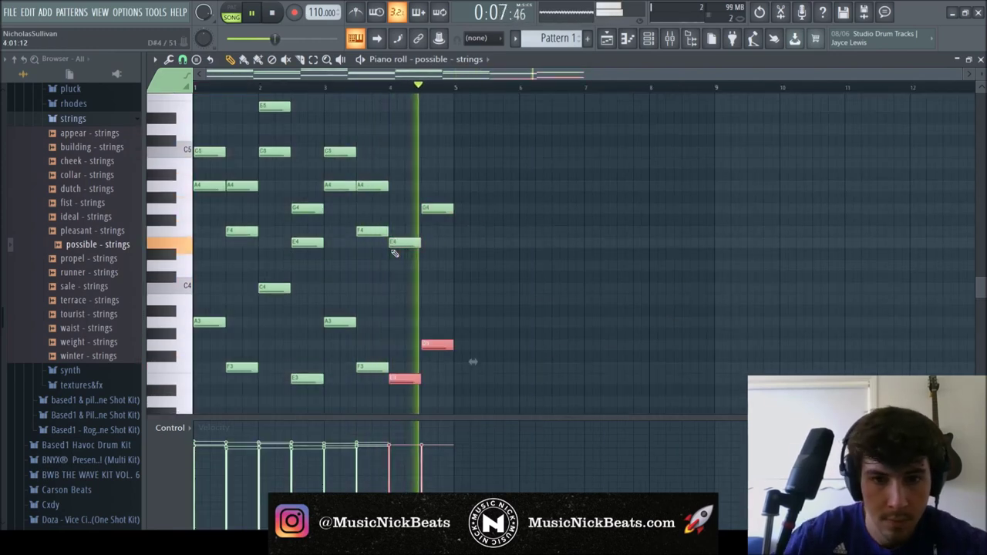
pyautogui.click(409, 293)
# - Add harmony notes G4 and B4 above the bar 4 notes, and duplicate the four-bar progression into bars 5 to 8
pyautogui.press('space')
pyautogui.press('space')
pyautogui.click(394, 209)
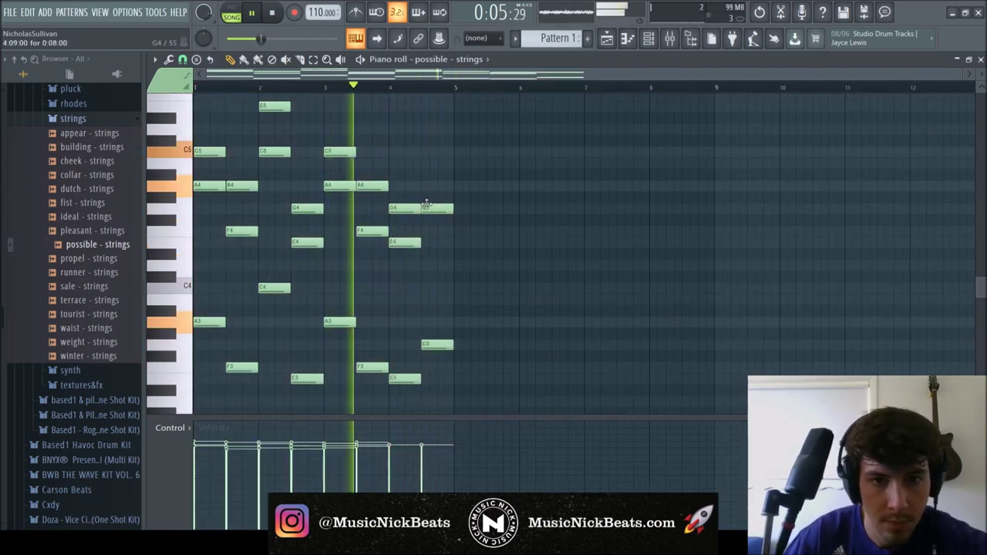
pyautogui.click(429, 164)
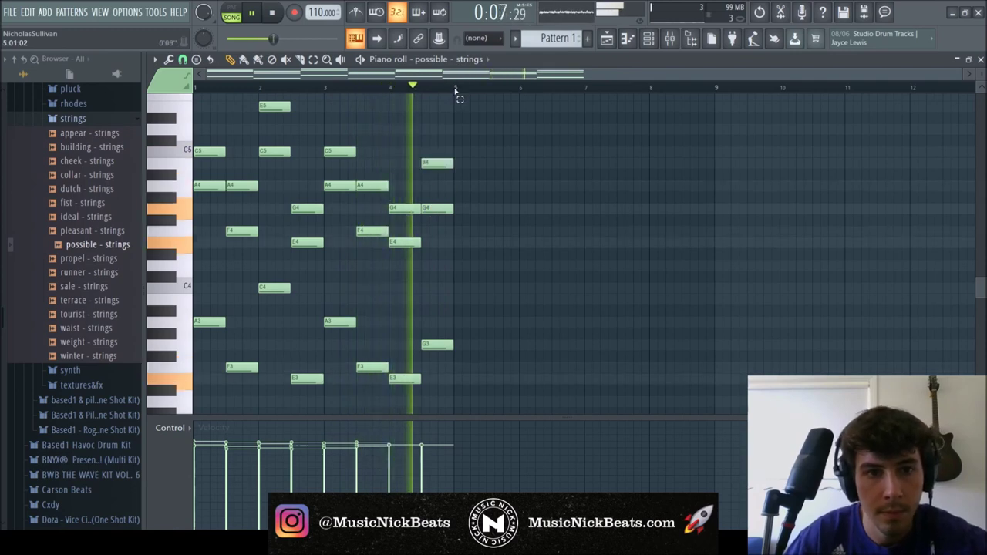
pyautogui.hotkey('ctrl', 'b')
pyautogui.hotkey('ctrl', 'a')
# - Add SketchCassette with its output at 2.59 dB, followed by Drip on the APEX preset, to the strings mixer track
pyautogui.moveTo(622, 205); pyautogui.dragTo(621, 198)
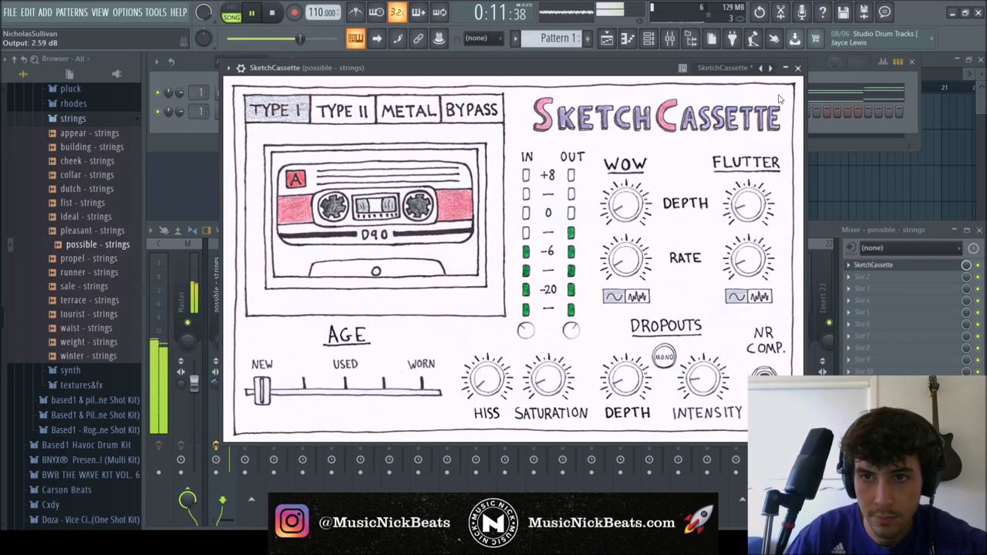
pyautogui.click(798, 68)
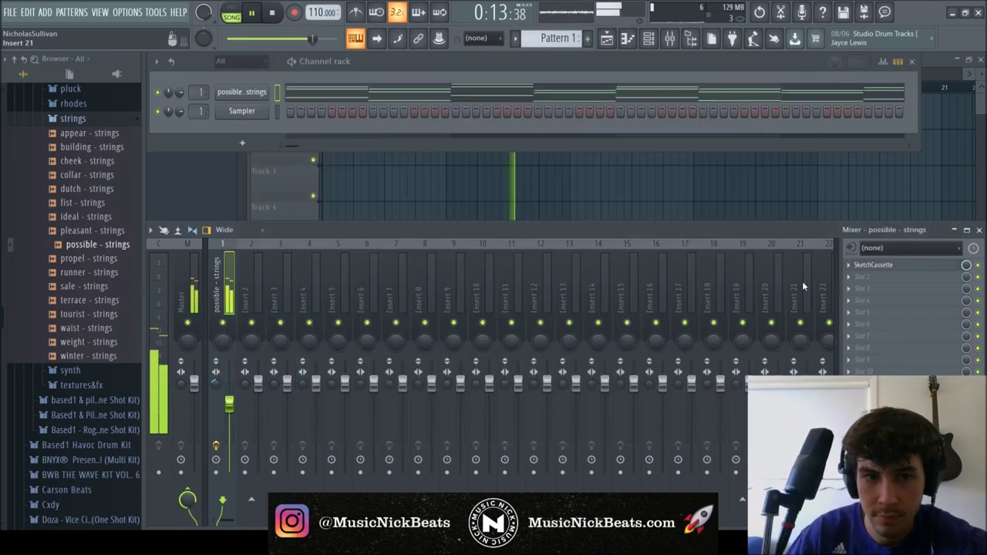
pyautogui.click(242, 91)
pyautogui.click(245, 180)
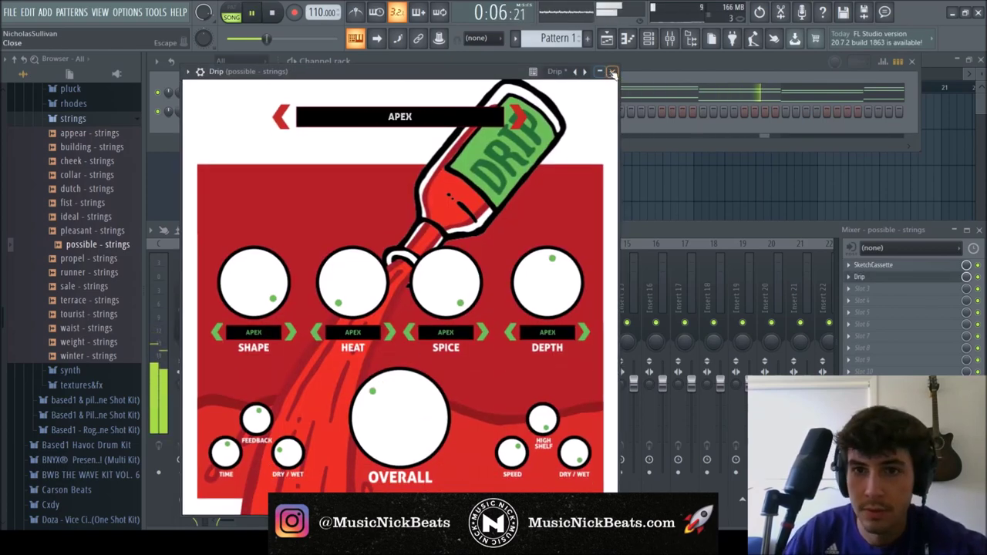
pyautogui.click(612, 72)
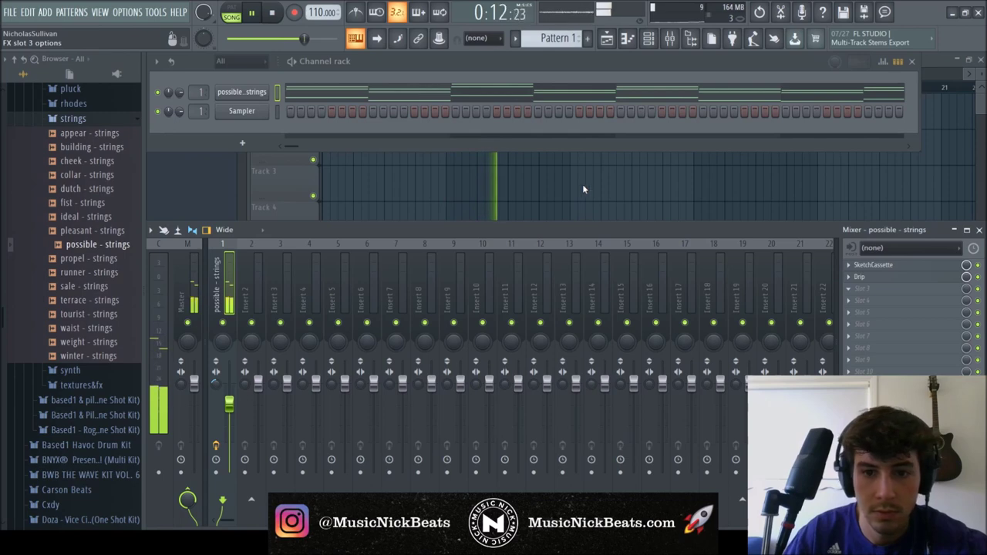
# - Add Fruity parametric EQ 2 to the strings mixer track with the 30Hz + 18kHz cut preset and raise its low-cut frequency
pyautogui.click(591, 458)
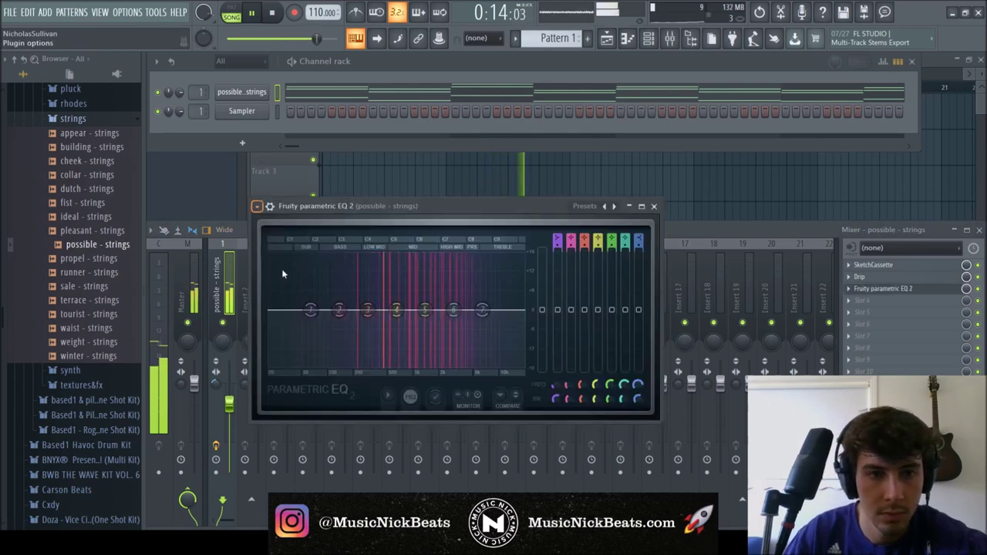
pyautogui.click(449, 296)
pyautogui.moveTo(285, 311); pyautogui.dragTo(356, 310)
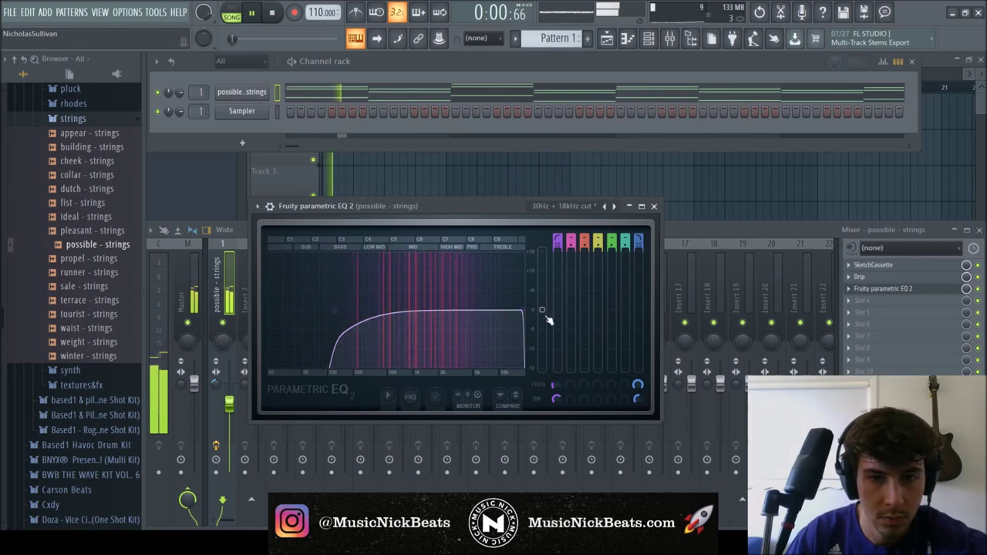
pyautogui.click(653, 206)
# - Delete the duplicated notes in bars 5 to 8 of the strings piano roll
pyautogui.press('F7')
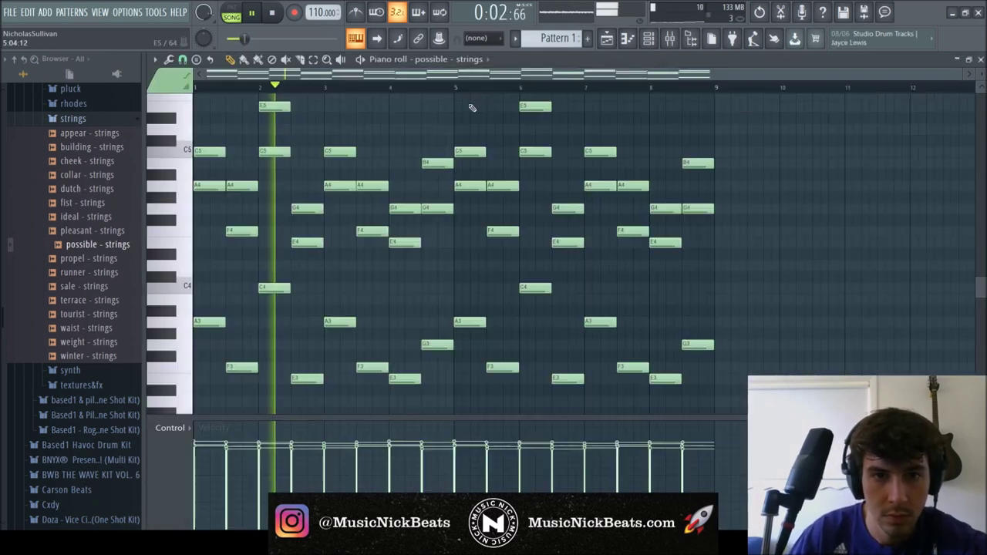
pyautogui.press('space')
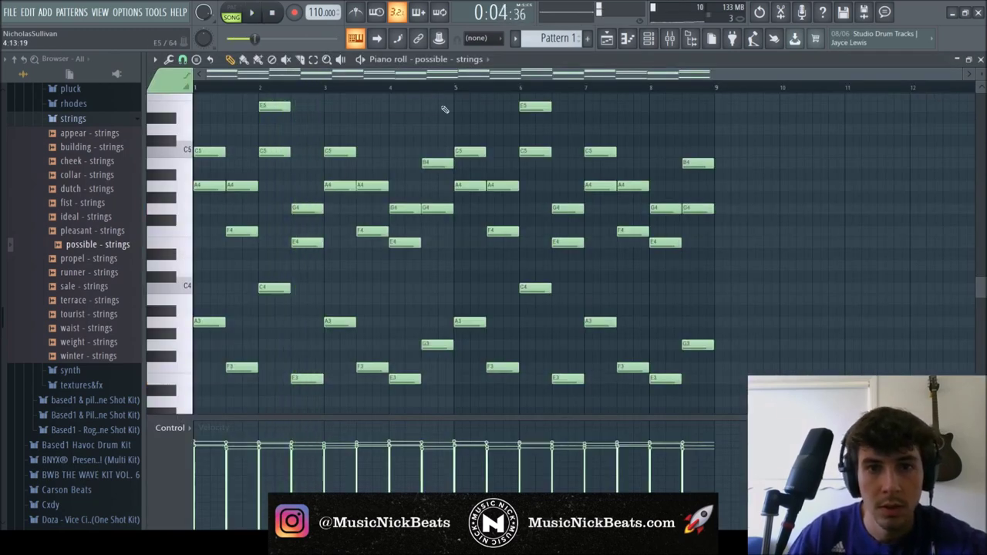
pyautogui.moveTo(742, 405); pyautogui.dragTo(455, 94)
pyautogui.press('Delete')
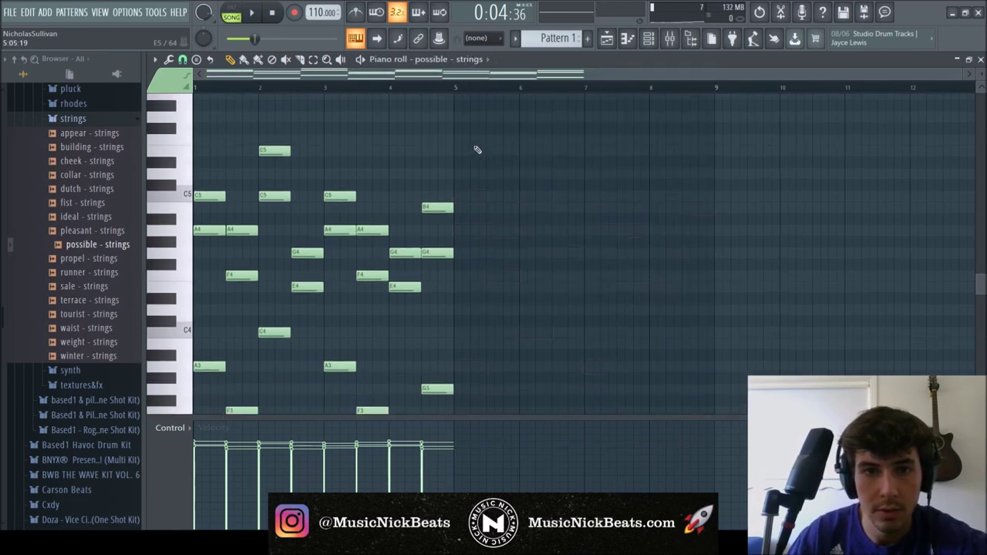
# - Stretch all the strings notes to about double length so the progression spans eight bars
pyautogui.hotkey('ctrl', 'a')
pyautogui.moveTo(473, 222); pyautogui.dragTo(720, 221)
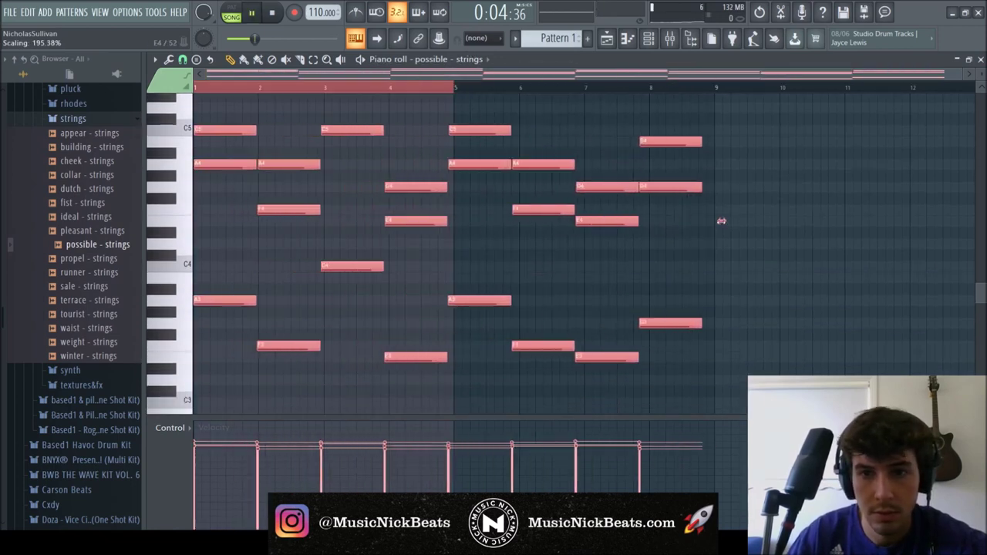
# - Play back the stretched progression, audition the winter and weight strings samples, and load appear - strings as a new channel
pyautogui.press('space')
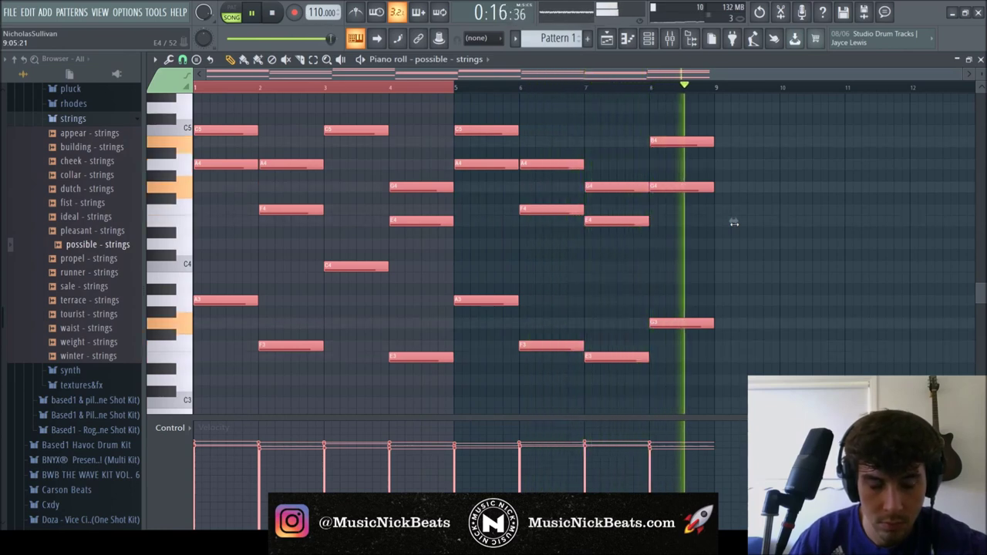
pyautogui.click(93, 355)
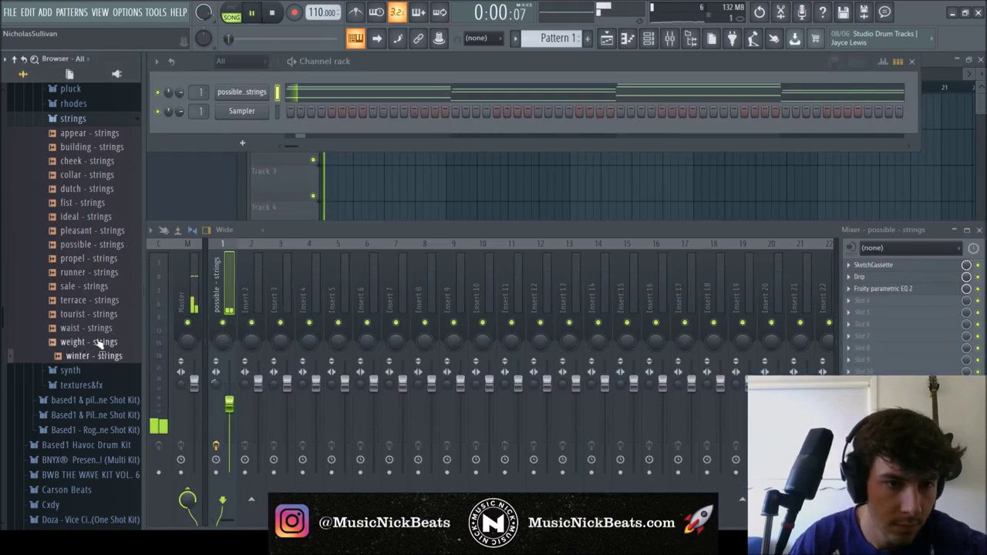
pyautogui.click(102, 341)
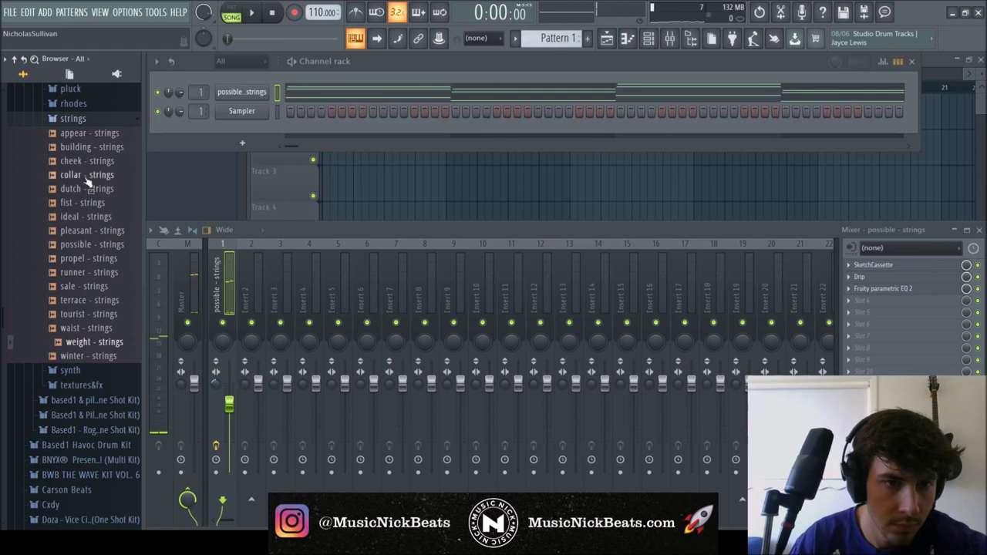
pyautogui.scroll(3, 84, 158)
pyautogui.press('space')
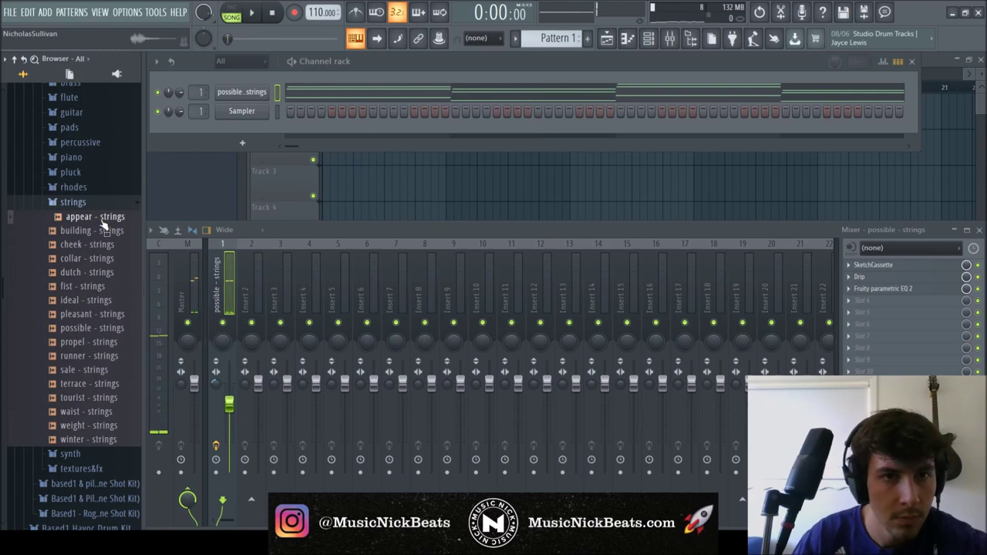
# - Draw the appear - strings melody: two C6 notes ending bar 1, two A5 starting bar 2, and C5, D5, E5, F5 across bar 3
pyautogui.moveTo(233, 77); pyautogui.dragTo(239, 205)
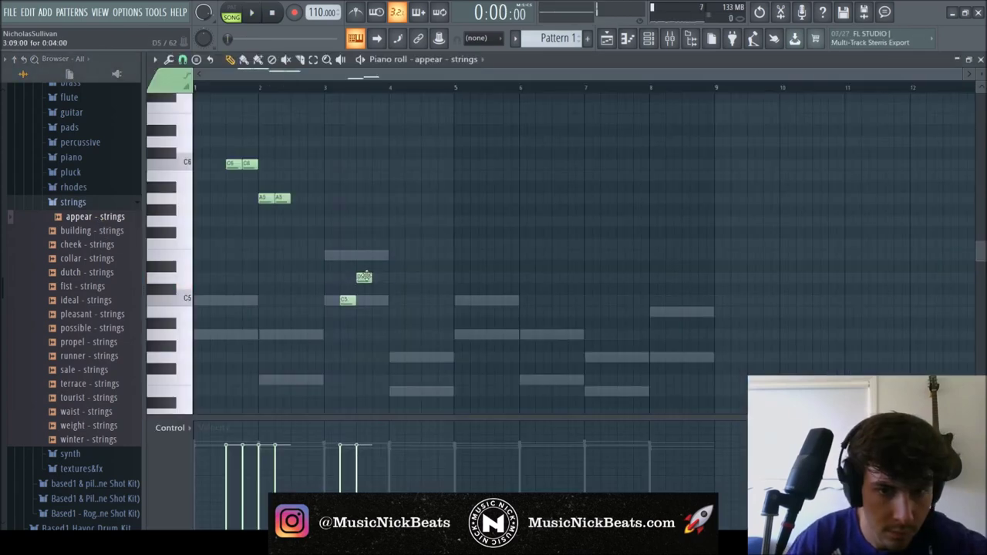
pyautogui.click(396, 244)
pyautogui.press('space')
pyautogui.moveTo(401, 237); pyautogui.dragTo(351, 293)
pyautogui.hotkey('shift', 'Left')
pyautogui.click(401, 293)
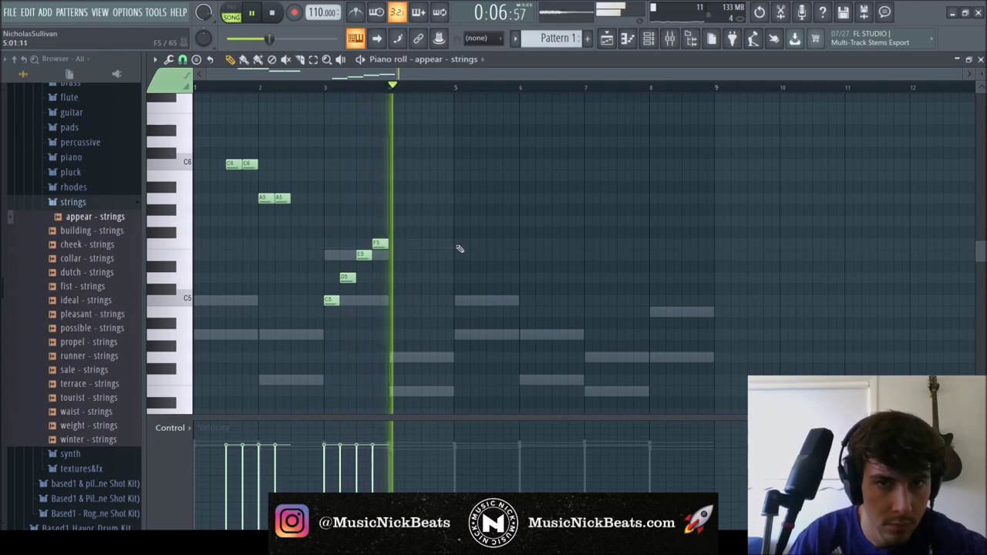
# - Continue the melody with G5, F5, E5 and D5 across bar 4 and slightly vary the note velocities
pyautogui.press('space')
pyautogui.scroll(-3, 396, 196)
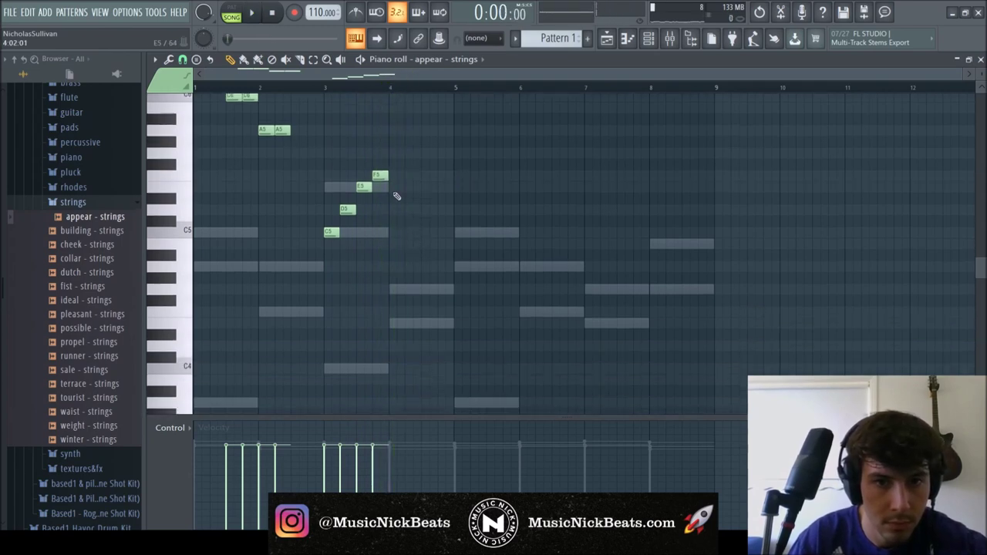
pyautogui.press('space')
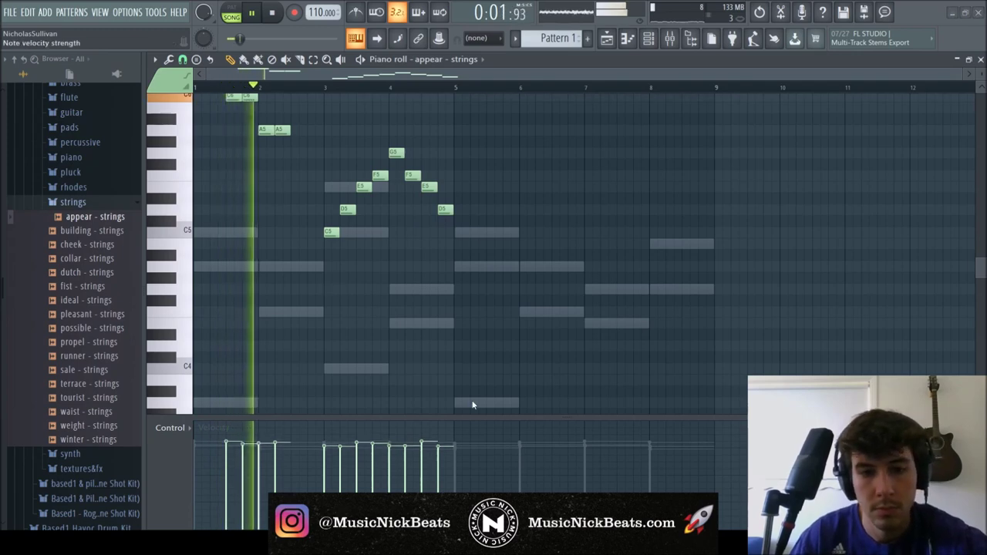
# - Duplicate the whole four-bar appear - strings melody into bars 5 to 8
pyautogui.scroll(2, 505, 324)
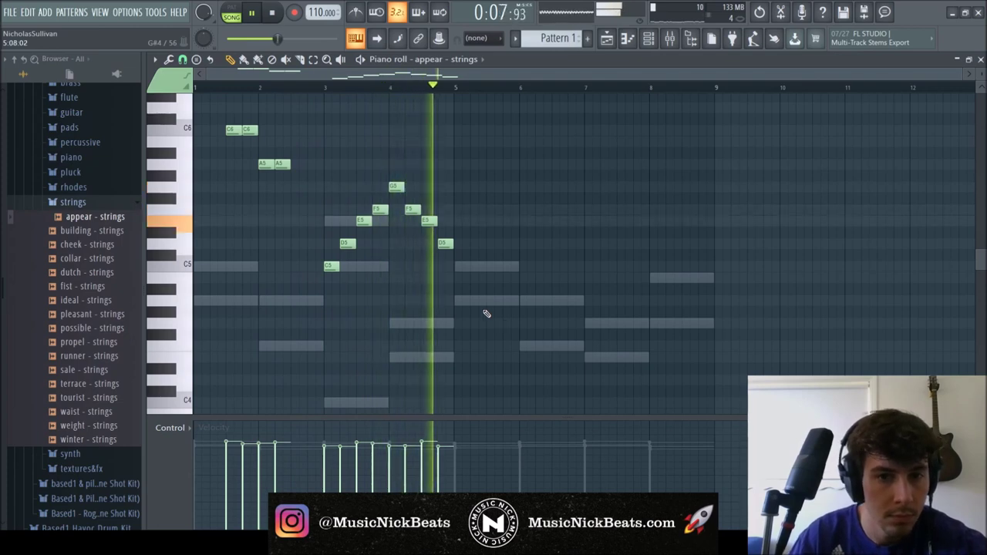
pyautogui.hotkey('ctrl', 'a')
pyautogui.hotkey('ctrl', 'b')
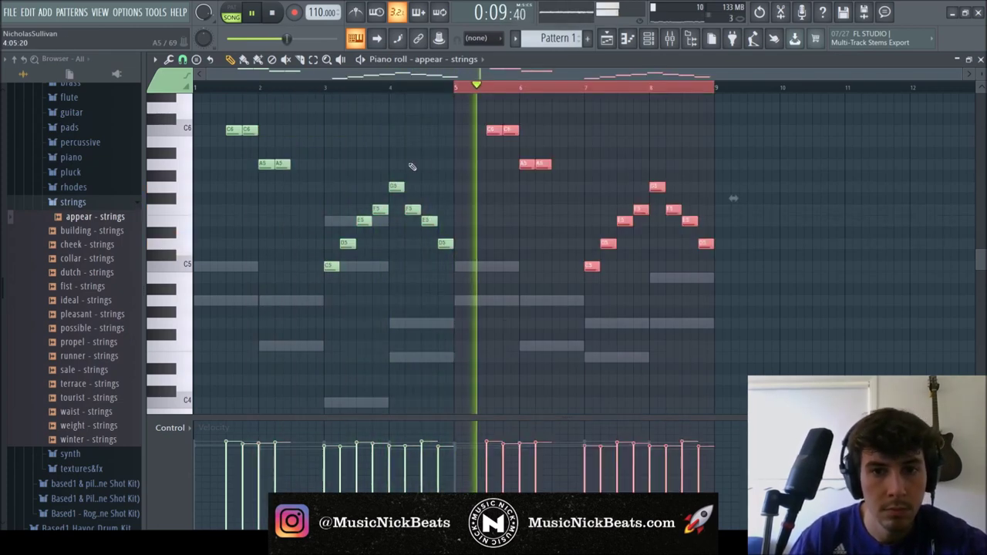
# - Try B5 notes after the A5 pair in bar 6 and delete them
pyautogui.click(495, 187)
pyautogui.click(557, 141)
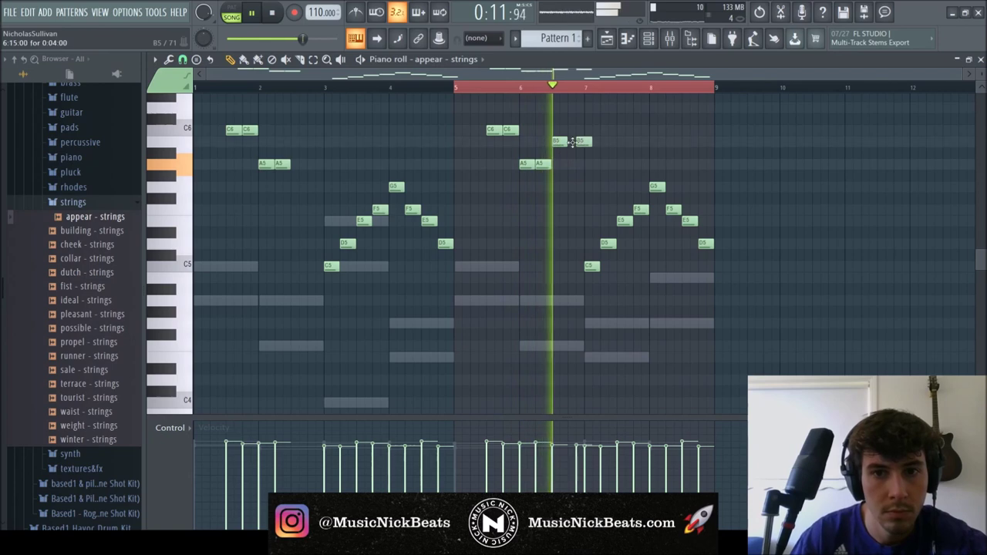
pyautogui.rightClick(559, 142)
pyautogui.press('space')
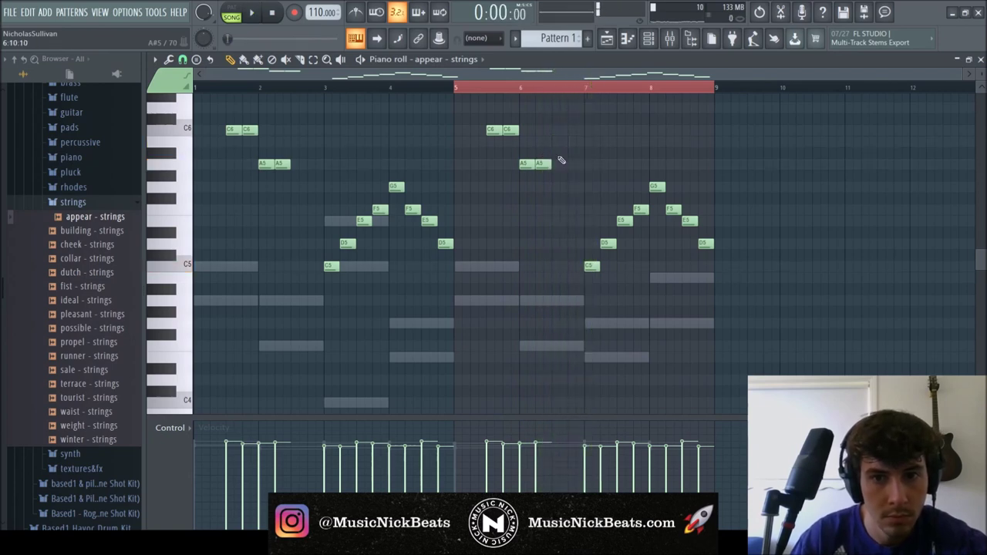
# - Try a pair of G5 notes in the second half of bar 6, then audition them lowered an octave and at F5
pyautogui.click(572, 187)
pyautogui.press('space')
pyautogui.click(460, 87)
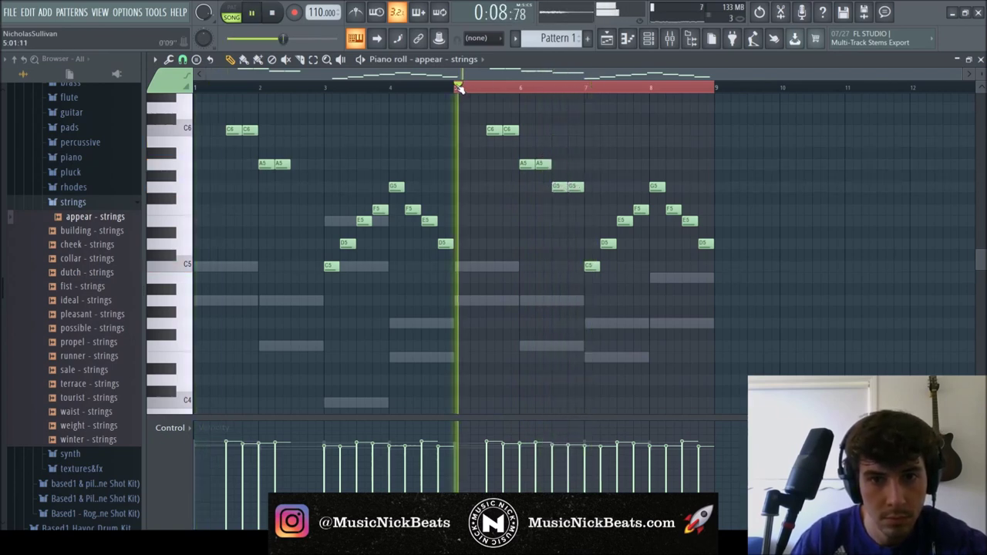
pyautogui.moveTo(580, 177); pyautogui.dragTo(561, 196)
pyautogui.hotkey('ctrl', 'Down')
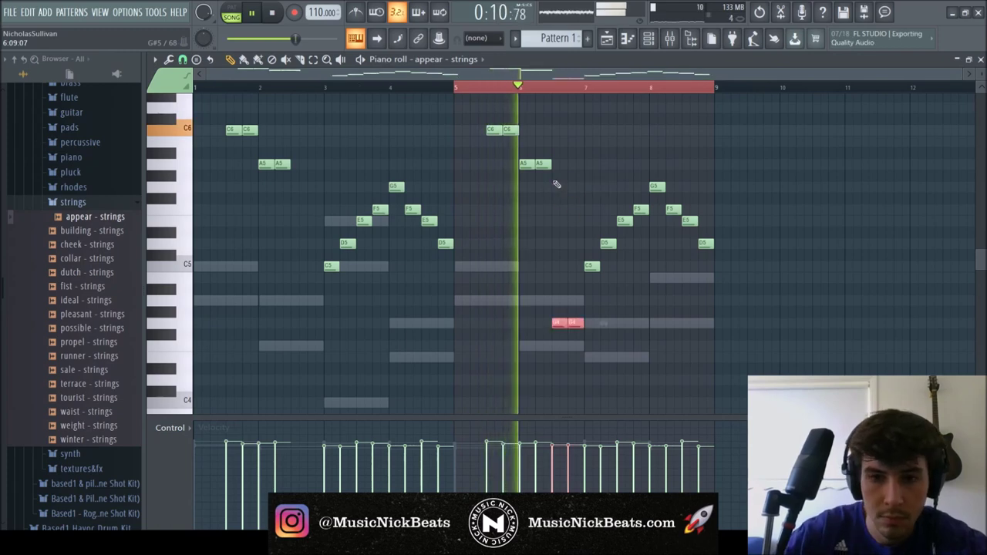
pyautogui.hotkey('ctrl', 'Up')
pyautogui.hotkey('shift', 'Down')
pyautogui.hotkey('shift', 'Down')
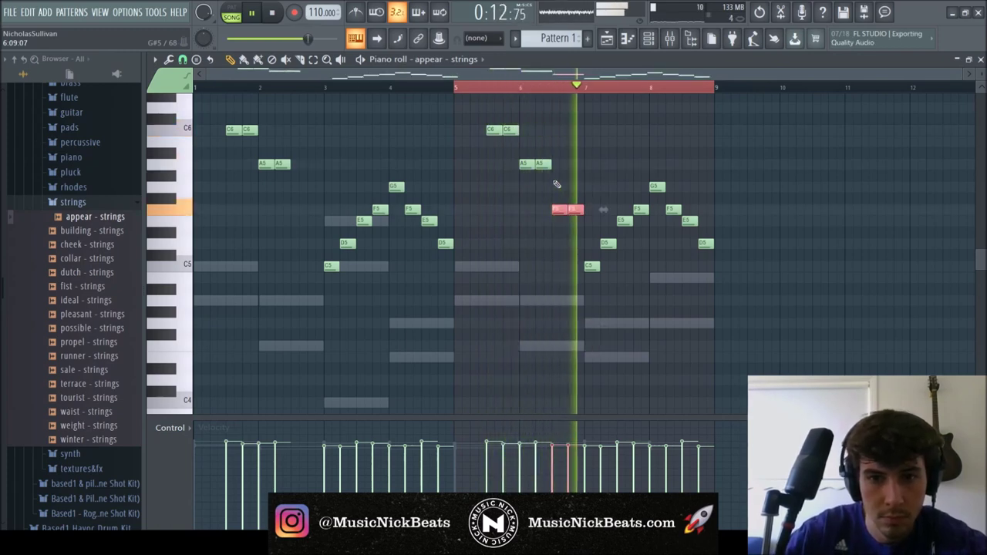
pyautogui.keyDown('ctrl'); pyautogui.click(591, 154); pyautogui.keyUp('ctrl')
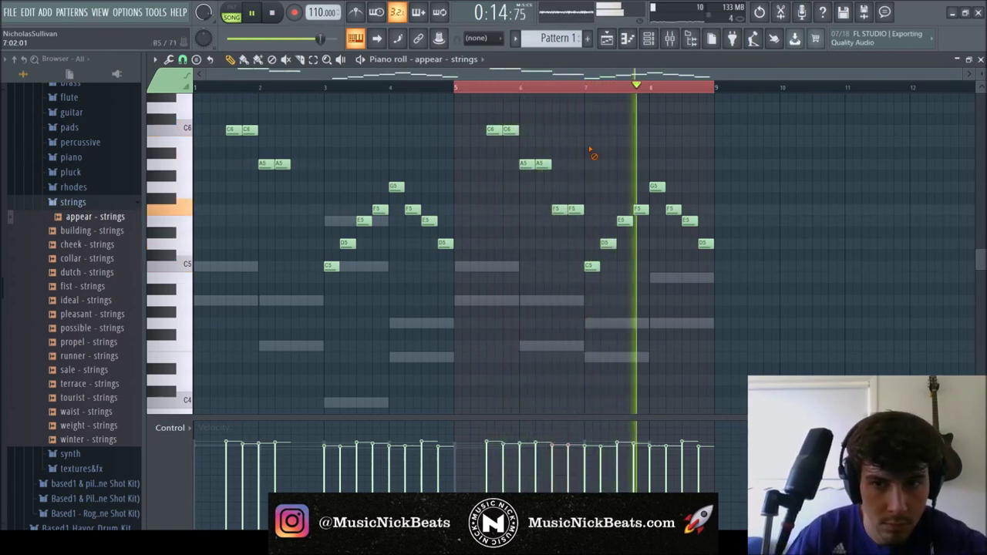
pyautogui.press('space')
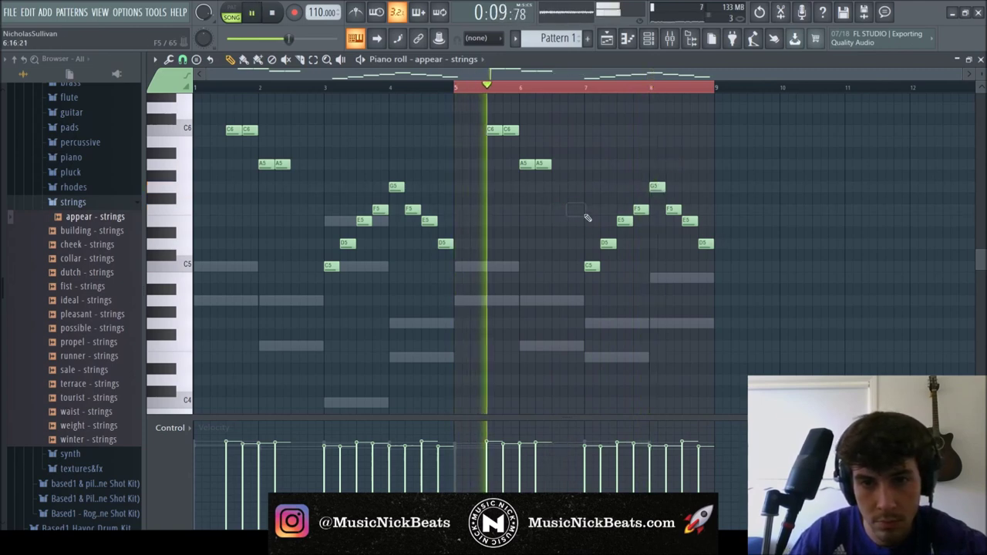
# - Replace the opening G5 note of bar 8 with E5 and add a G5 on the bar's third beat
pyautogui.moveTo(773, 306); pyautogui.dragTo(593, 177)
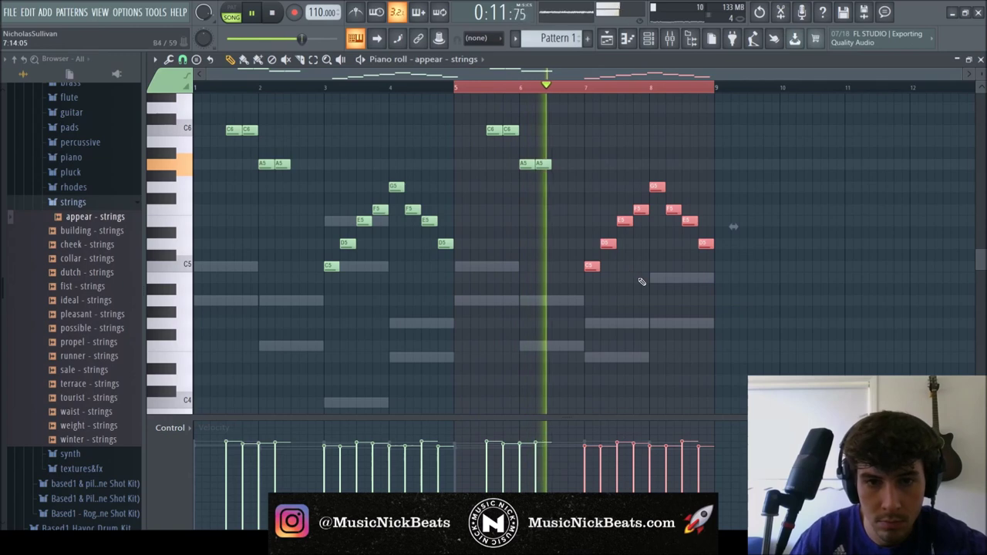
pyautogui.scroll(-1, 637, 274)
pyautogui.rightClick(637, 274)
pyautogui.scroll(1, 639, 273)
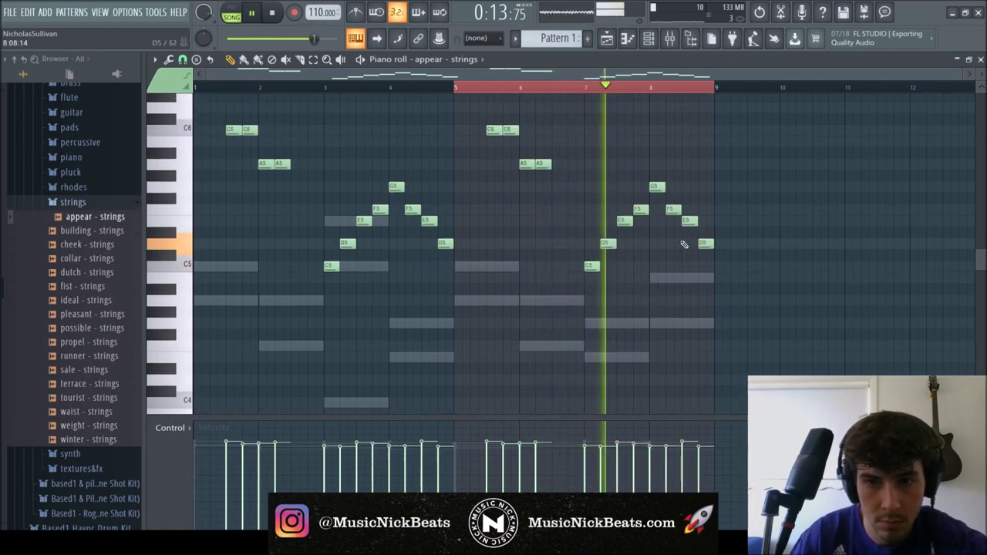
pyautogui.rightClick(657, 188)
pyautogui.press('space')
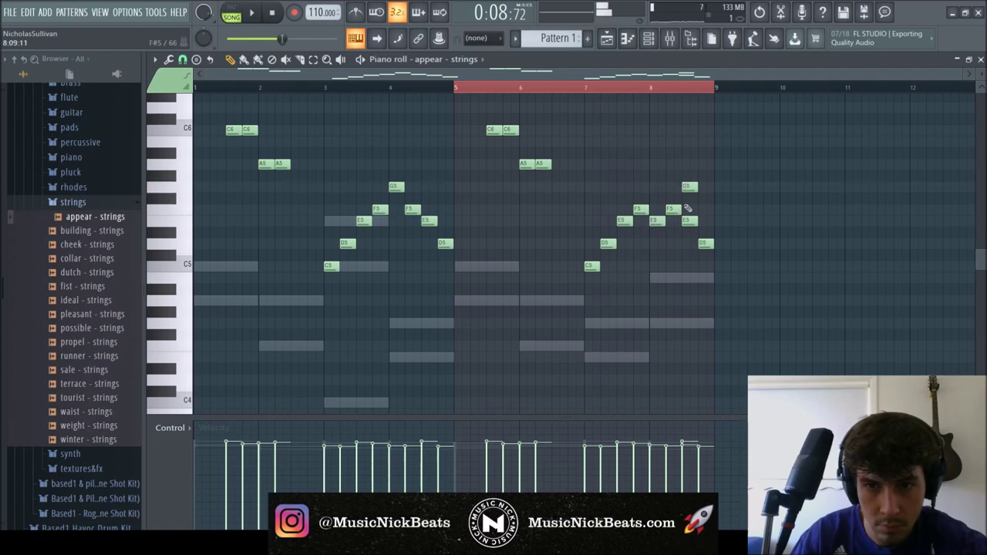
# - Audition the new ending and set the last two melody notes of bar 8 to E5 and D5
pyautogui.click(580, 89)
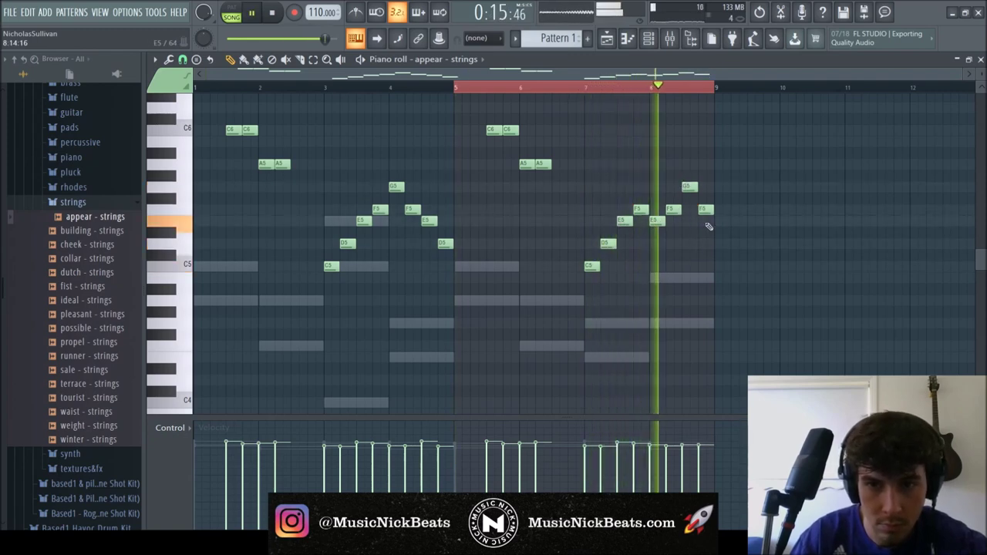
pyautogui.rightClick(702, 208)
pyautogui.press('space')
pyautogui.click(685, 223)
pyautogui.click(700, 246)
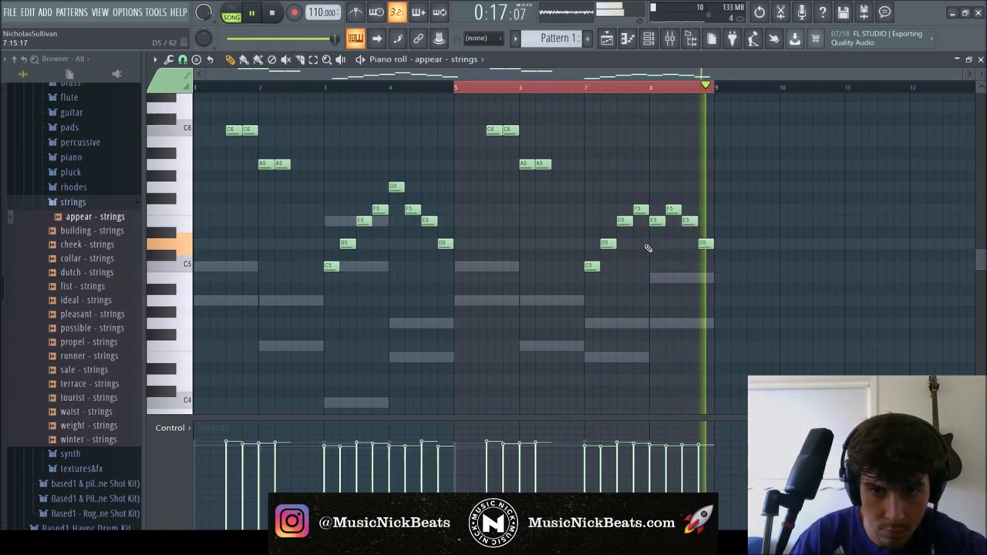
# - Slightly randomize the velocities of all the appear - strings melody notes
pyautogui.hotkey('ctrl', 'a')
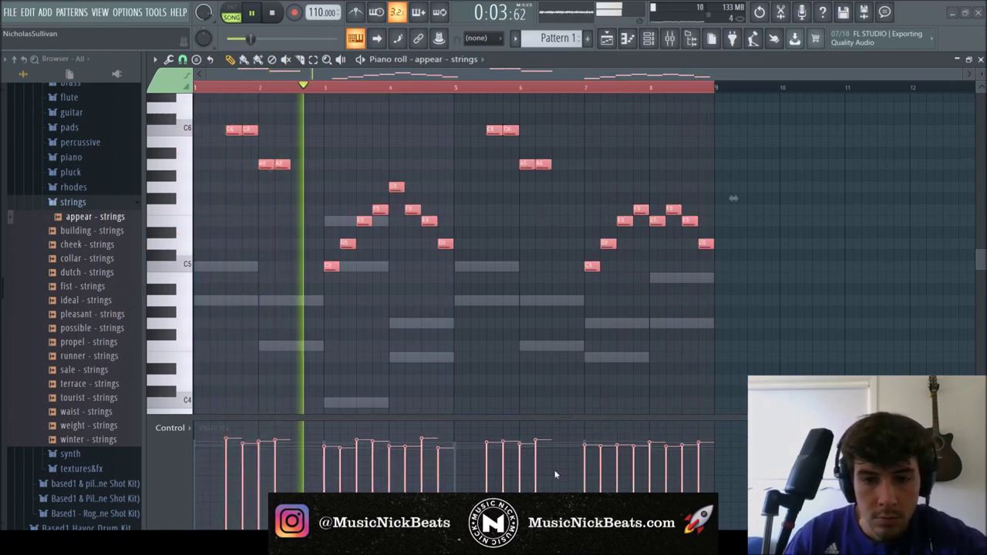
pyautogui.press('Escape')
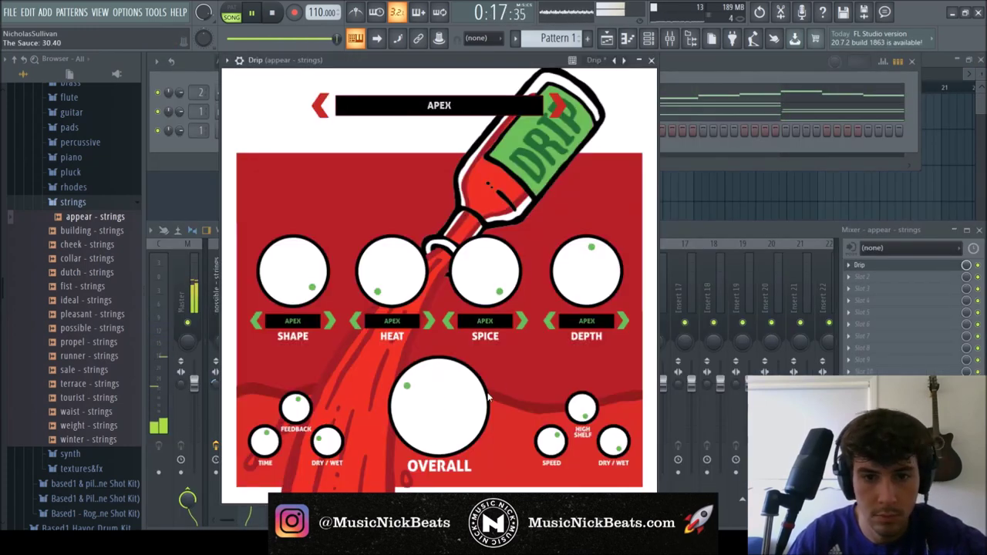
# - Build the appear - strings mixer chain: SketchCassette, Drip on the APEX preset, ValhallaVintageVerb and Fruity parametric EQ 2
pyautogui.click(651, 60)
pyautogui.click(236, 287)
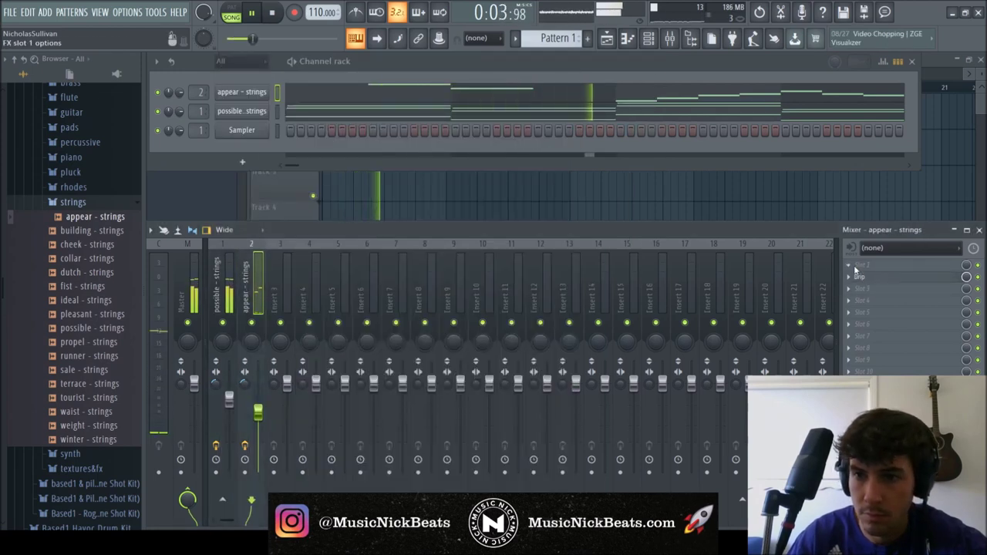
pyautogui.click(368, 334)
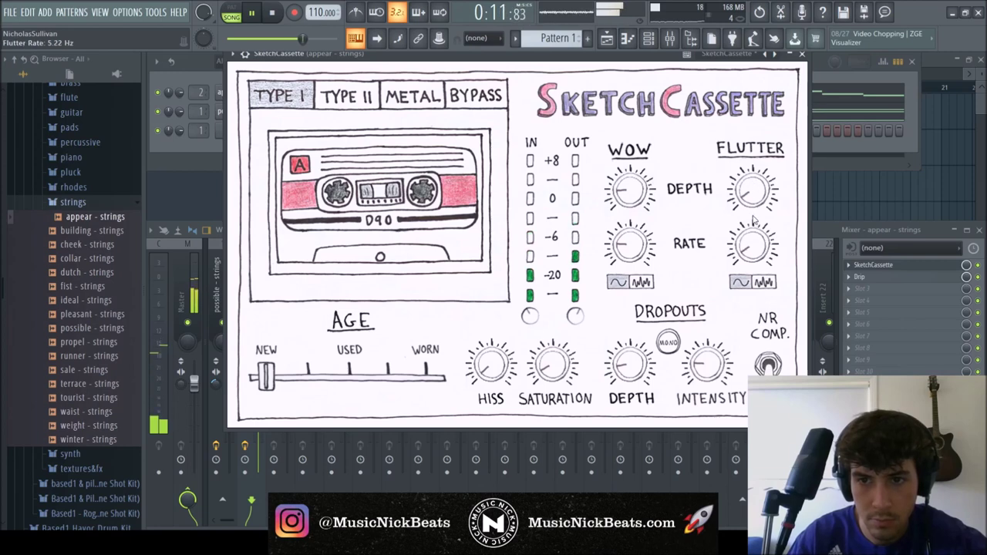
pyautogui.click(803, 56)
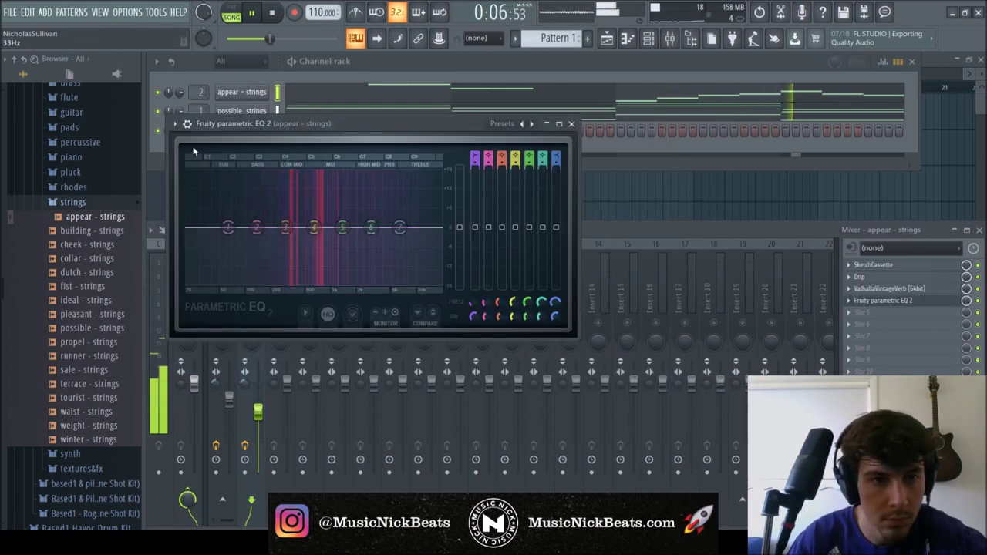
pyautogui.moveTo(294, 229); pyautogui.dragTo(264, 226)
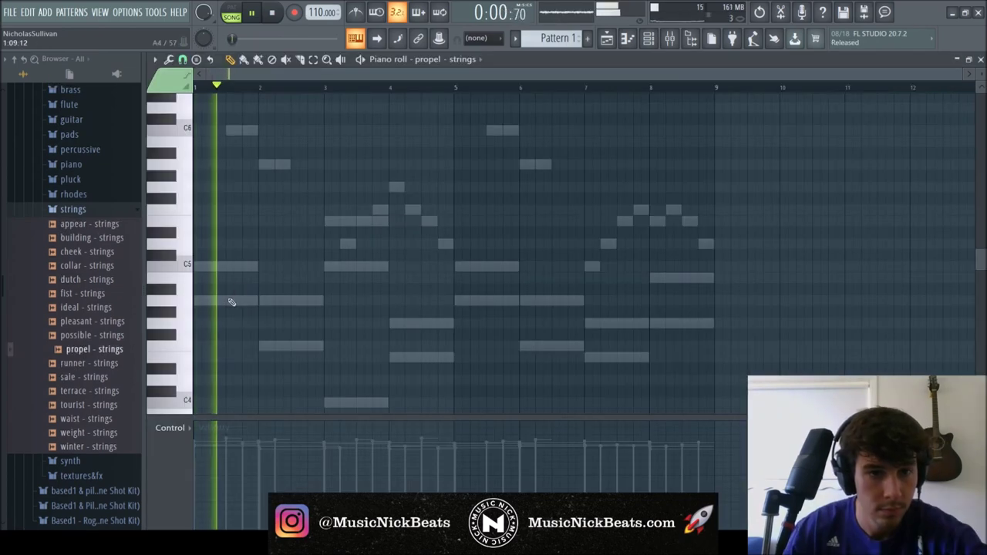
# - Draw half-bar propel - strings notes: A4 ending bar 1, F4 starting bar 2, C4 ending bar 3 and E4 starting bar 4
pyautogui.click(232, 302)
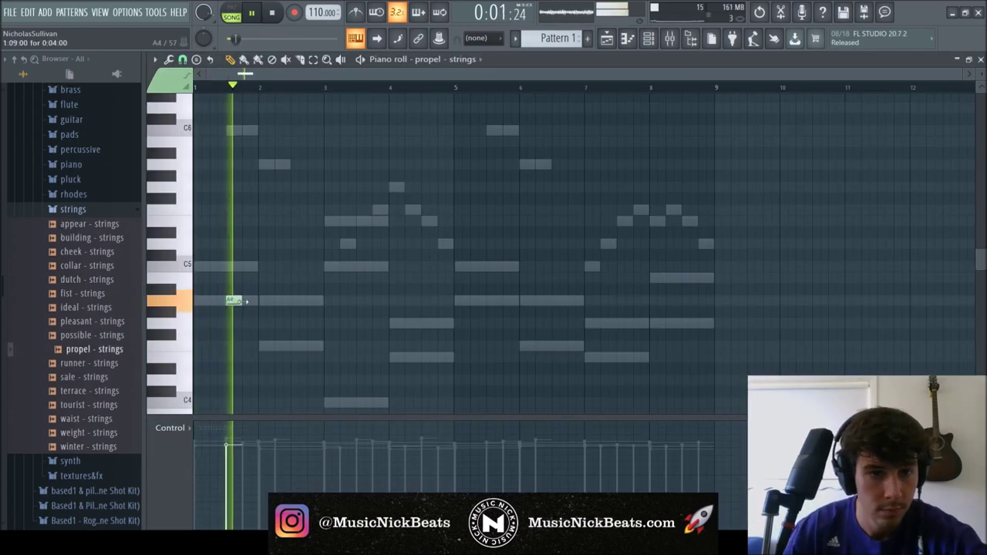
pyautogui.click(270, 345)
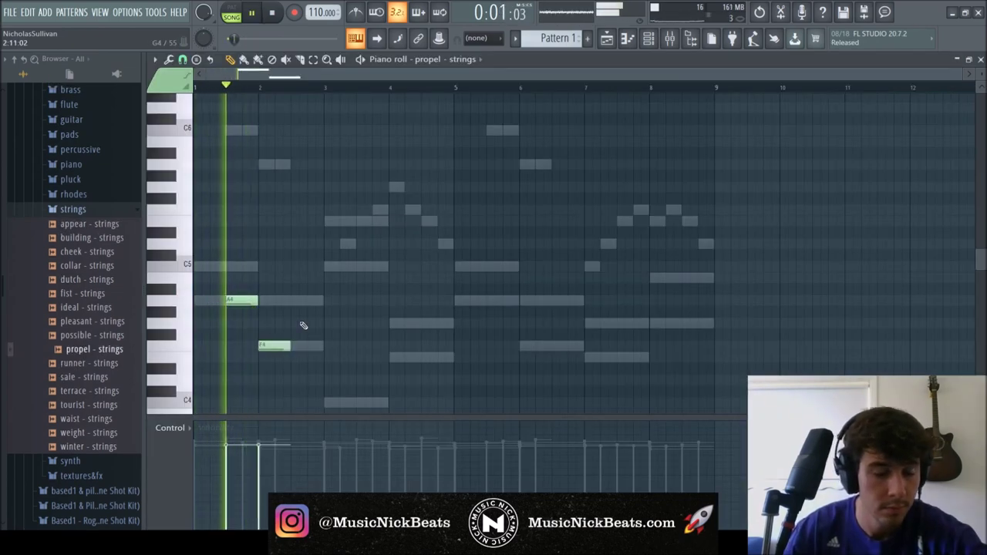
pyautogui.scroll(-2, 302, 326)
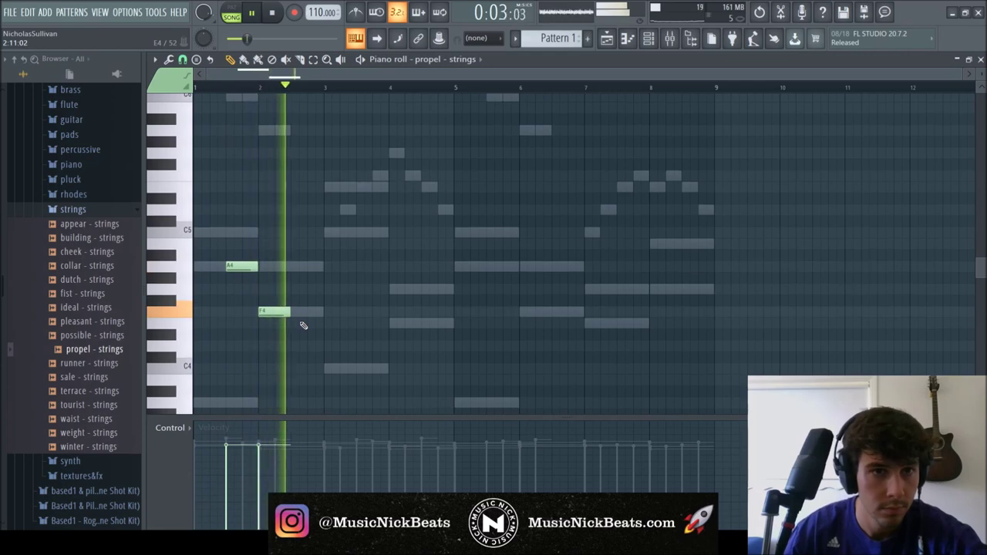
pyautogui.moveTo(334, 340); pyautogui.dragTo(364, 369)
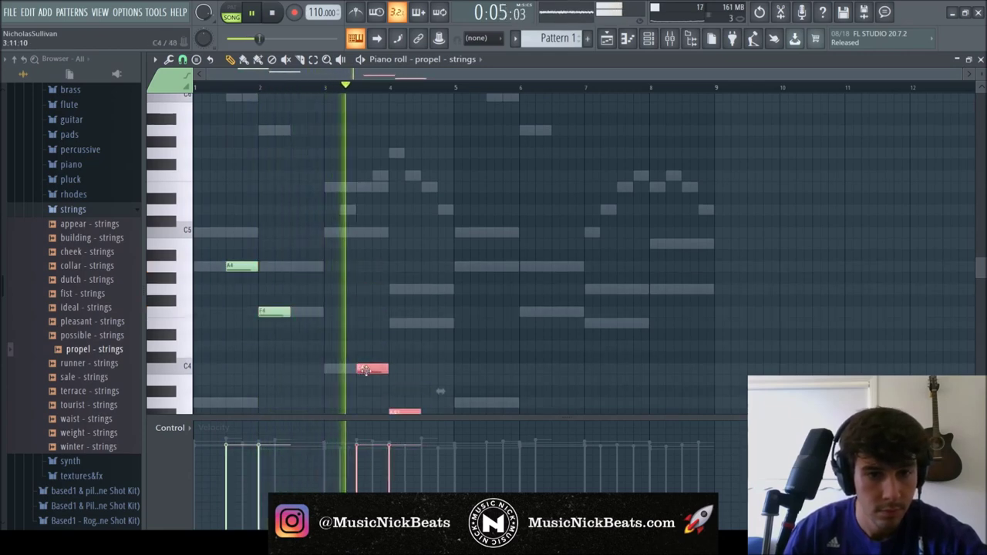
pyautogui.keyDown('ctrl'); pyautogui.click(416, 401); pyautogui.keyUp('ctrl')
pyautogui.moveTo(404, 410); pyautogui.dragTo(404, 319)
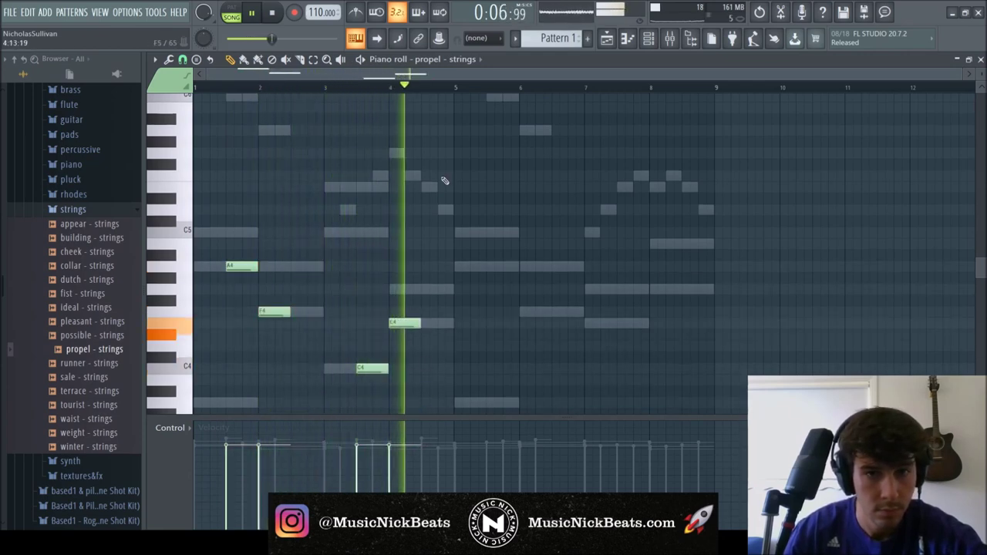
# - Duplicate the four propel - strings notes into bars 5 to 8 and clear the selection
pyautogui.scroll(-2, 447, 192)
pyautogui.hotkey('ctrl', 'a')
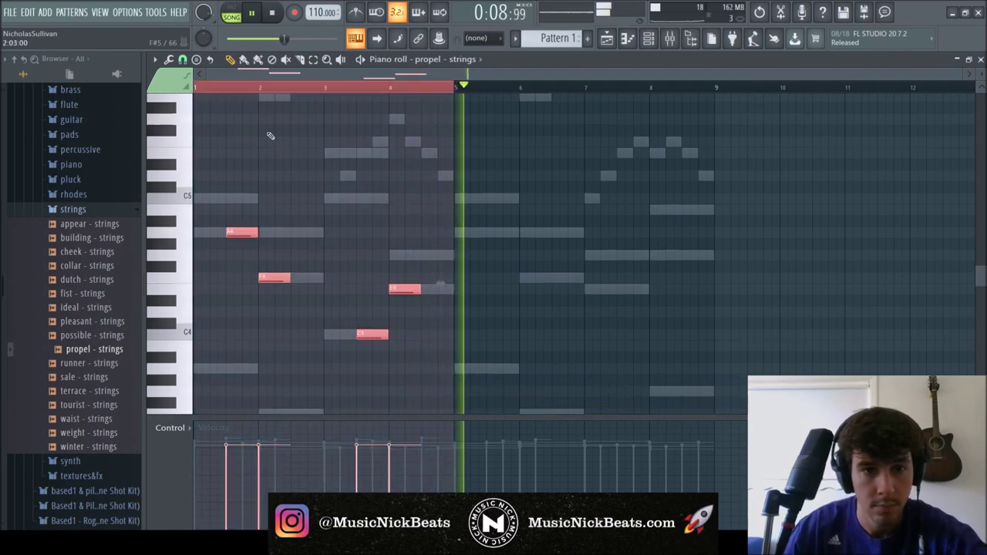
pyautogui.hotkey('ctrl', 'b')
pyautogui.keyDown('ctrl'); pyautogui.click(580, 203); pyautogui.keyUp('ctrl')
pyautogui.scroll(-2, 574, 206)
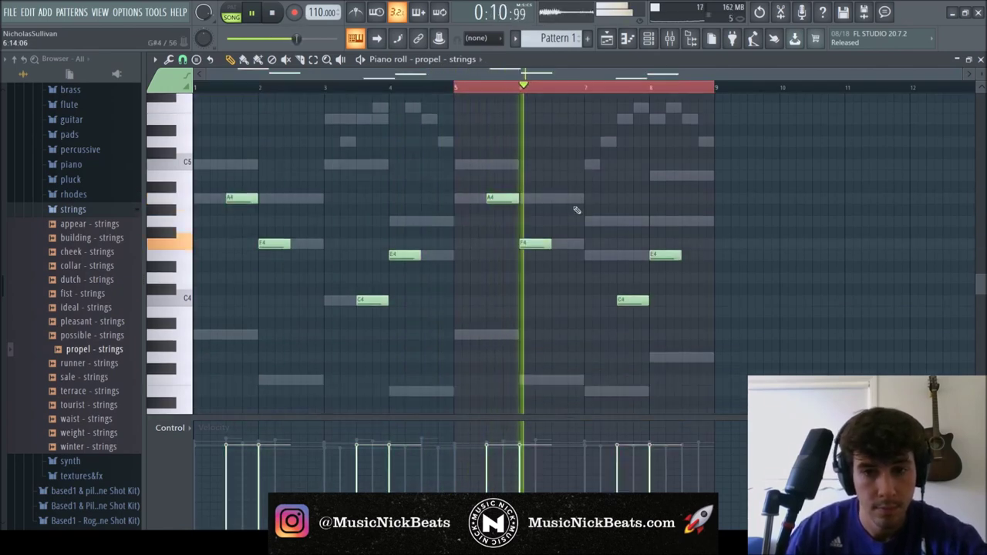
# - Raise the last two propel - strings notes to E4 in bar 7 and G4 in bar 8, and close the piano roll
pyautogui.moveTo(636, 301); pyautogui.dragTo(659, 220)
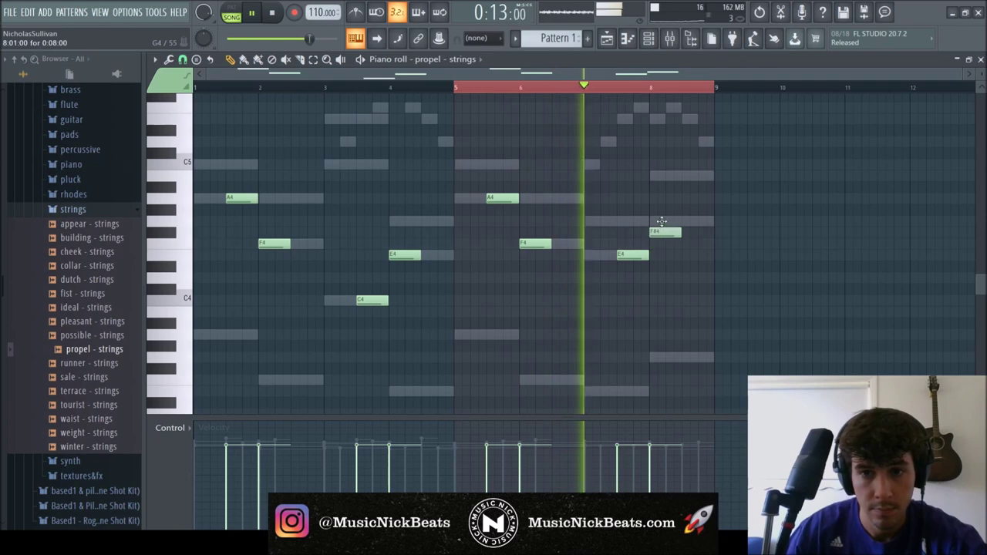
pyautogui.click(981, 60)
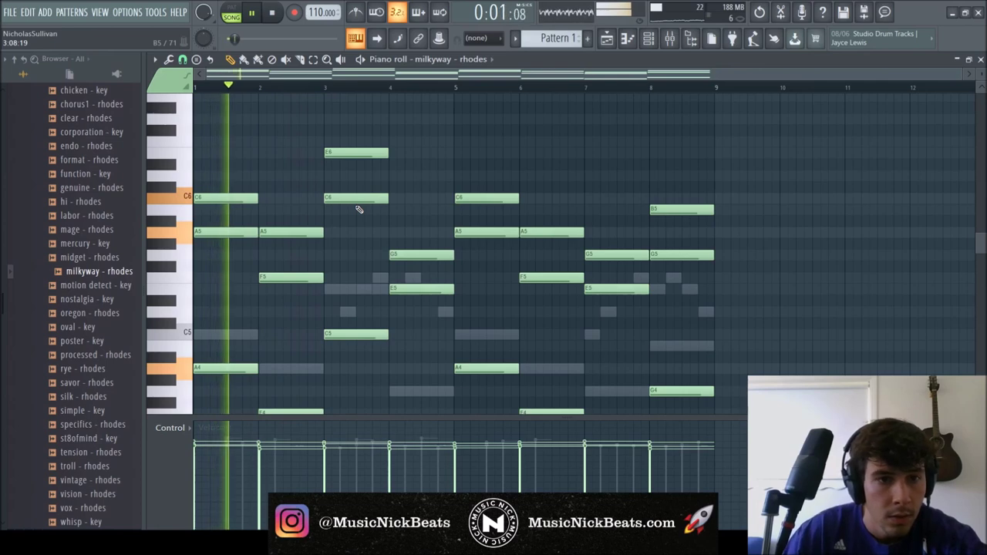
# - Add two milkyway - rhodes melody notes above the bar 1 chord: E6 and a shorter, later G6, both lasting until bar 2
pyautogui.scroll(-2, 324, 210)
pyautogui.press('space')
pyautogui.scroll(3, 235, 208)
pyautogui.press('space')
pyautogui.click(219, 221)
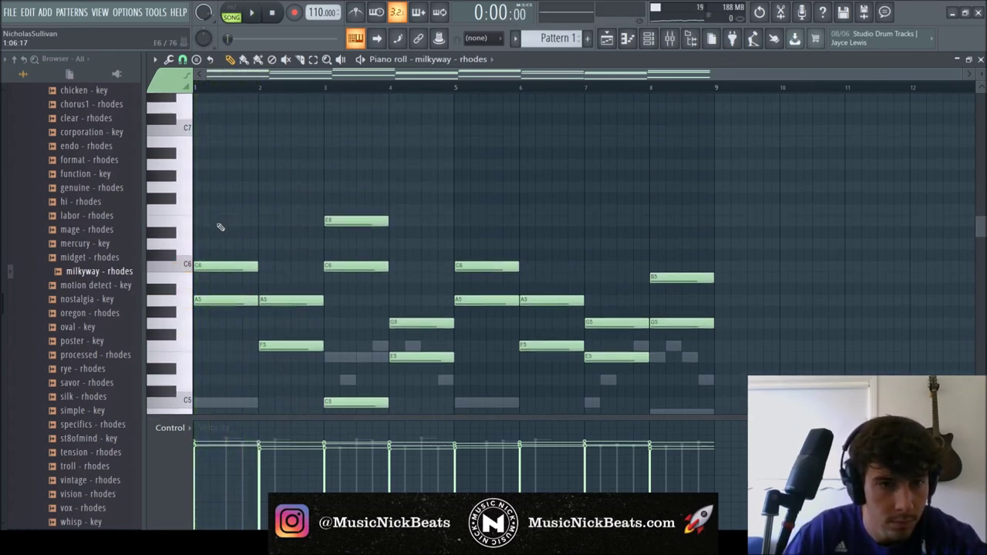
pyautogui.moveTo(219, 222); pyautogui.dragTo(258, 222)
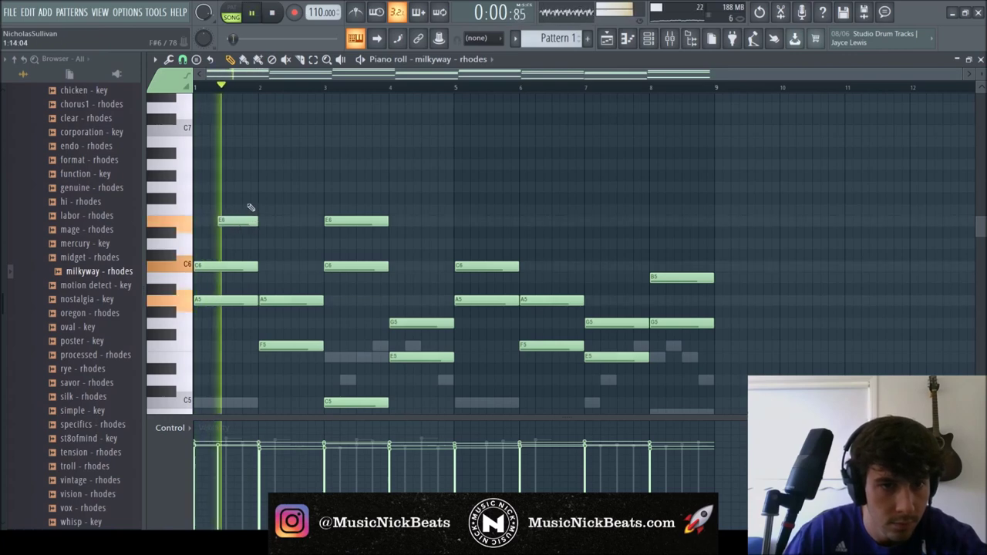
pyautogui.click(244, 188)
pyautogui.press('space')
pyautogui.moveTo(280, 188); pyautogui.dragTo(261, 187)
pyautogui.press('space')
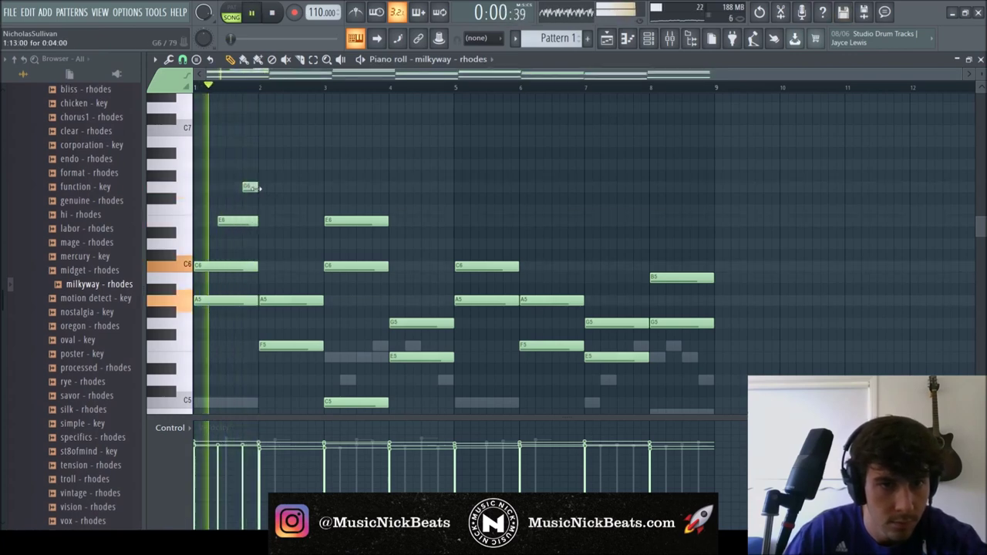
# - Add a short A6 in bar 2 of the milkyway - rhodes melody, followed by a G6 extended to the bar's end
pyautogui.press('F6')
pyautogui.press('F9')
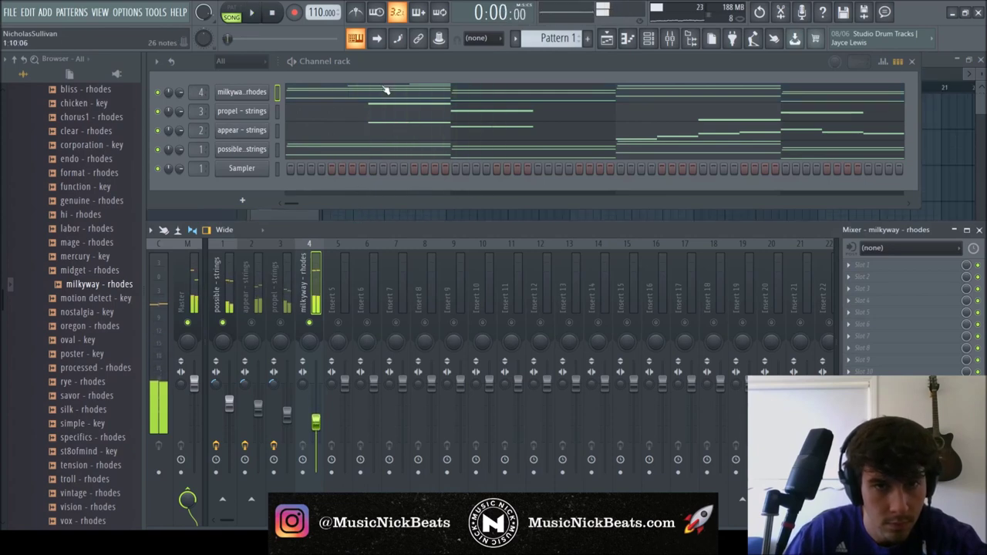
pyautogui.press('F6')
pyautogui.press('F9')
pyautogui.press('space')
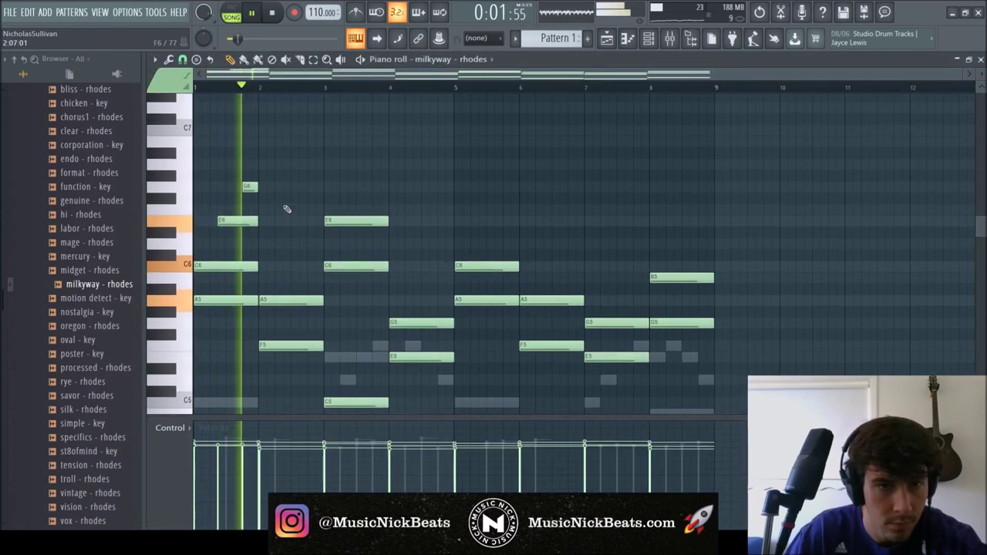
pyautogui.click(281, 164)
pyautogui.click(297, 186)
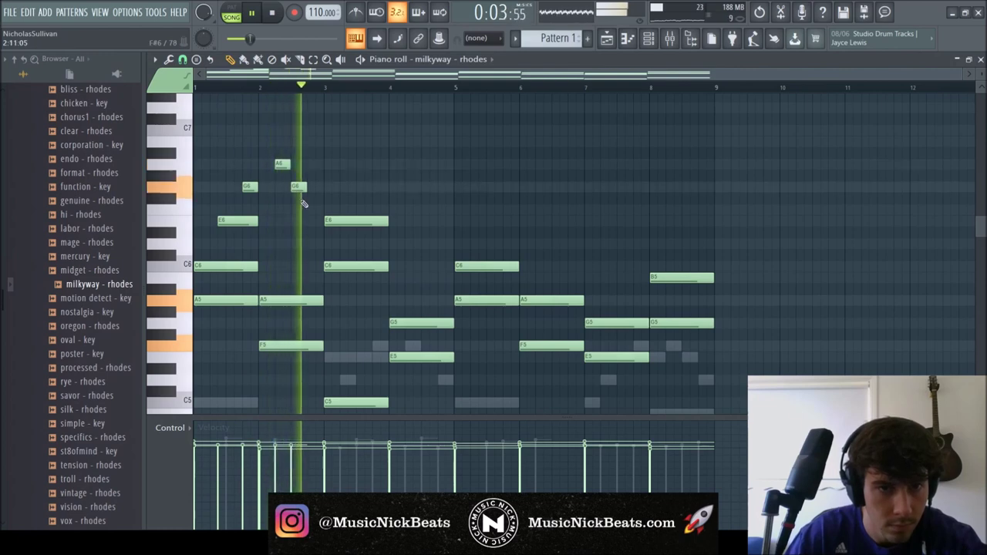
pyautogui.moveTo(309, 190); pyautogui.dragTo(323, 190)
pyautogui.press('space')
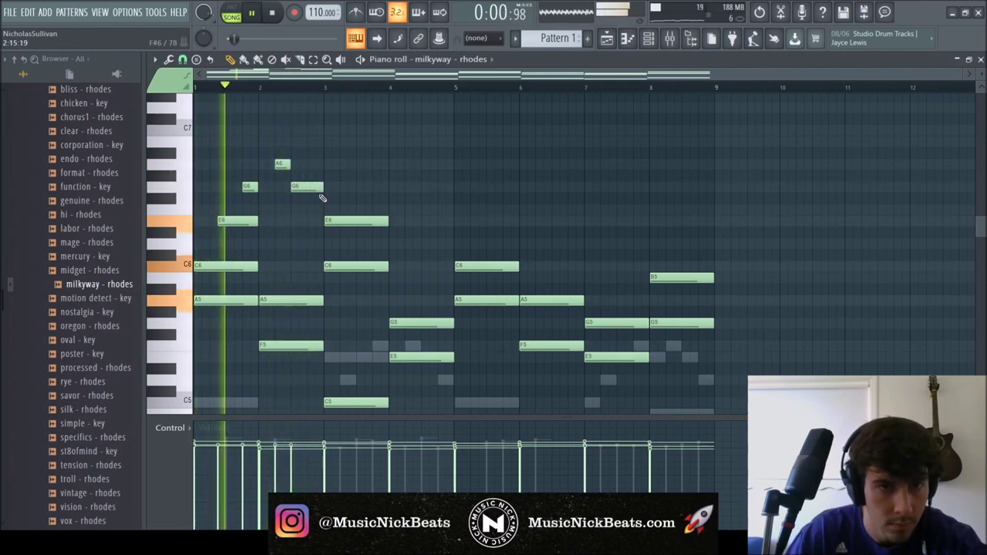
# - Rework the bar 2 melody by removing the A6, placing a G6 before the last beat and ending on a short F6
pyautogui.rightClick(283, 166)
pyautogui.click(280, 188)
pyautogui.moveTo(309, 190); pyautogui.dragTo(319, 209)
pyautogui.press('space')
pyautogui.keyDown('ctrl'); pyautogui.click(308, 202); pyautogui.keyUp('ctrl')
pyautogui.press('space')
pyautogui.press('space')
pyautogui.keyDown('ctrl'); pyautogui.click(323, 184); pyautogui.keyUp('ctrl')
pyautogui.keyDown('ctrl'); pyautogui.click(353, 185); pyautogui.keyUp('ctrl')
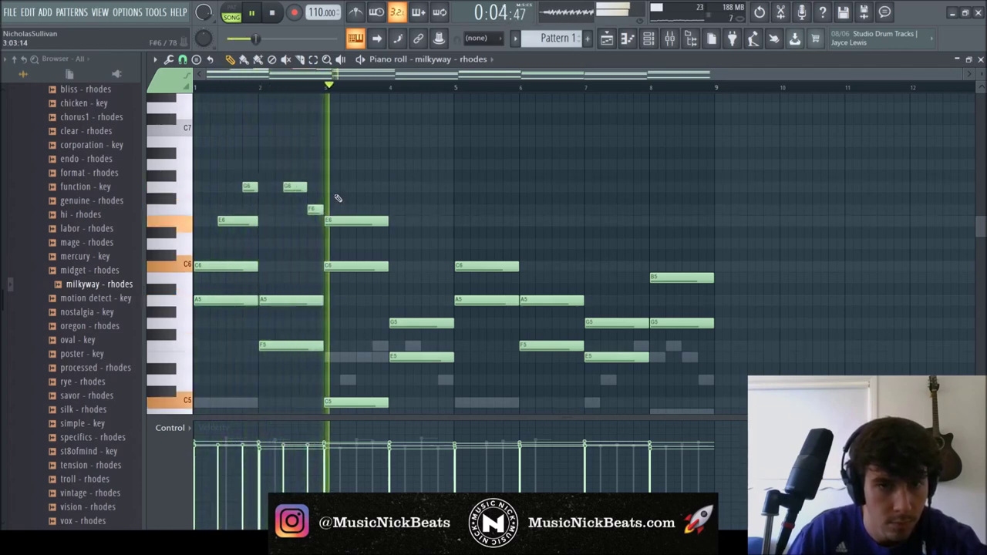
# - Add a short D6 at the end of bar 3 and a full-bar B5 across bar 4 in the milkyway - rhodes part
pyautogui.press('space')
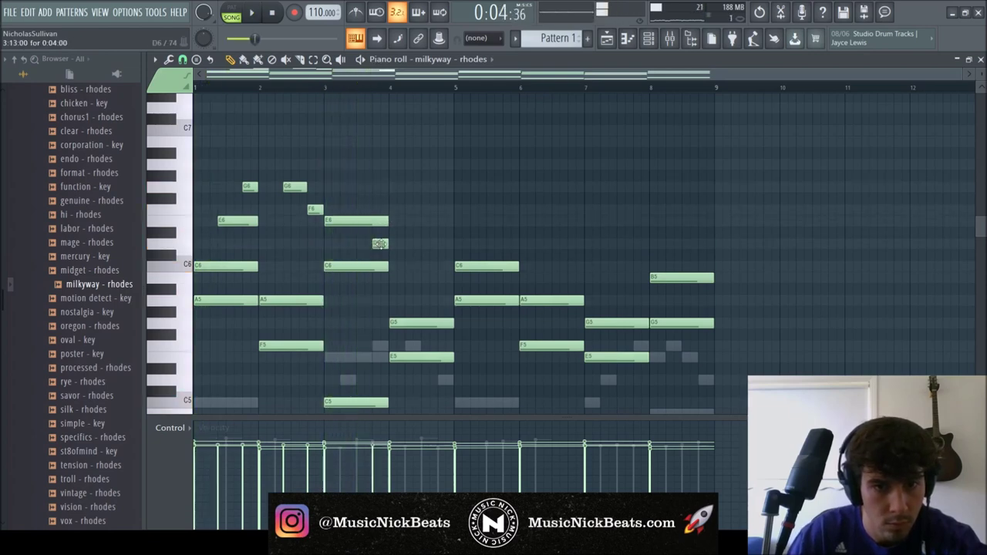
pyautogui.press('space')
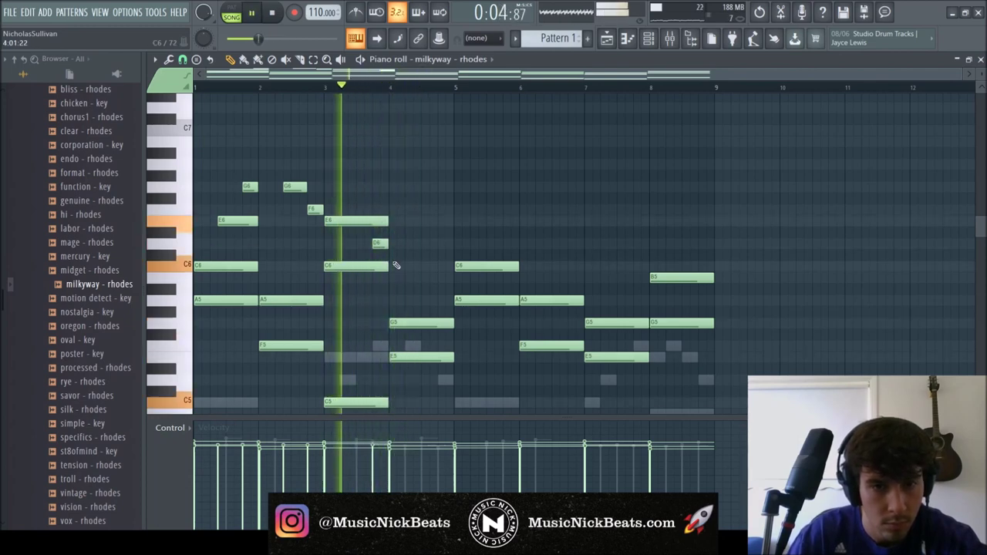
pyautogui.scroll(-3, 401, 270)
pyautogui.press('space')
pyautogui.press('space')
pyautogui.moveTo(398, 198); pyautogui.dragTo(447, 213)
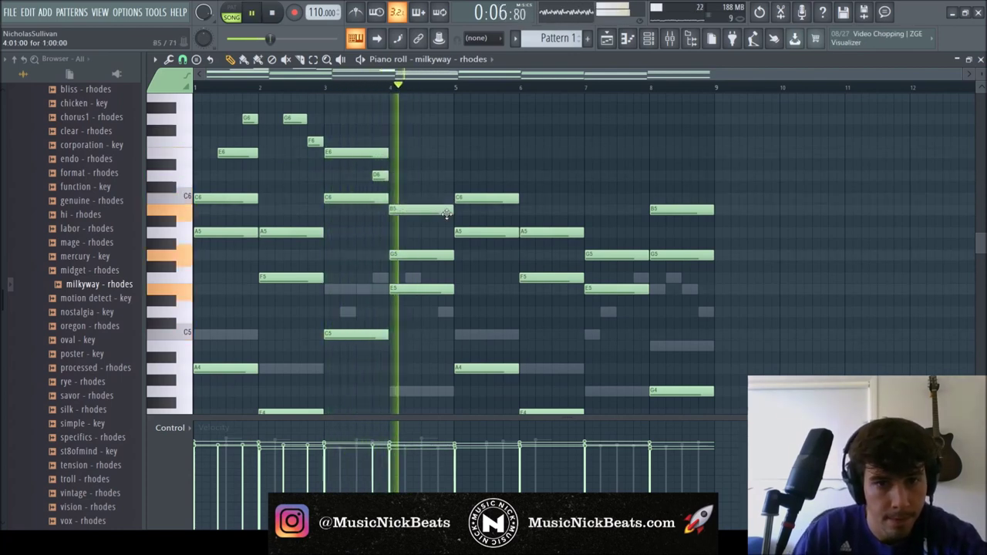
pyautogui.scroll(-2, 397, 176)
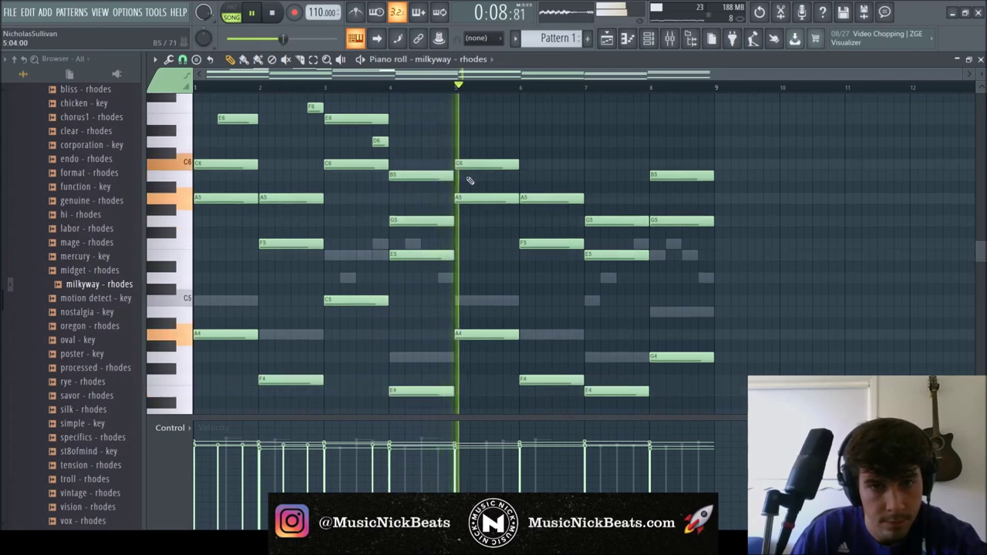
# - Duplicate the short E6, G6, F6 and D6 rhodes melody notes from bars 1 to 3 into bars 5 to 7
pyautogui.scroll(3, 533, 205)
pyautogui.press('space')
pyautogui.scroll(-2, 532, 206)
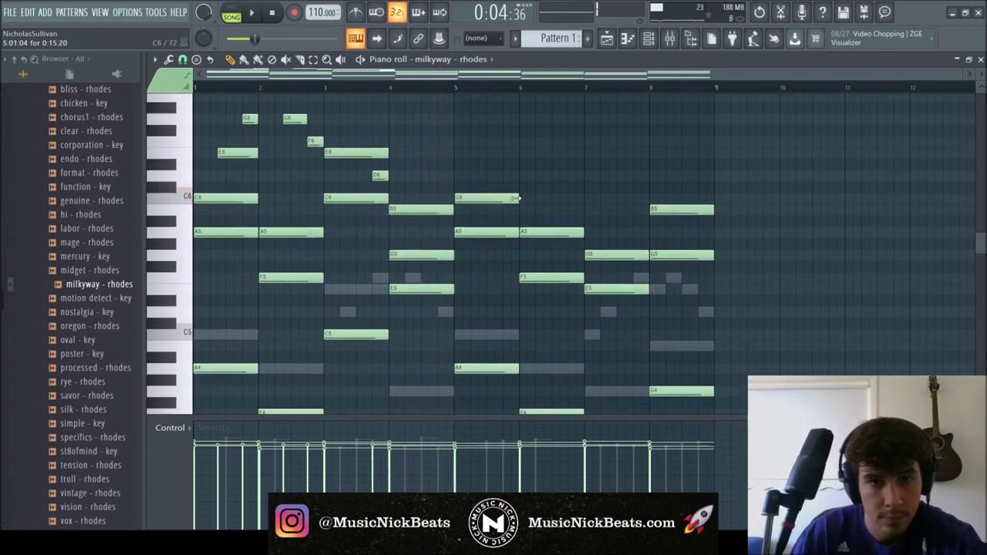
pyautogui.press('space')
pyautogui.scroll(4, 463, 224)
pyautogui.keyDown('ctrl'); pyautogui.keyDown('shift'); pyautogui.click(382, 244); pyautogui.keyUp('shift'); pyautogui.keyUp('ctrl')
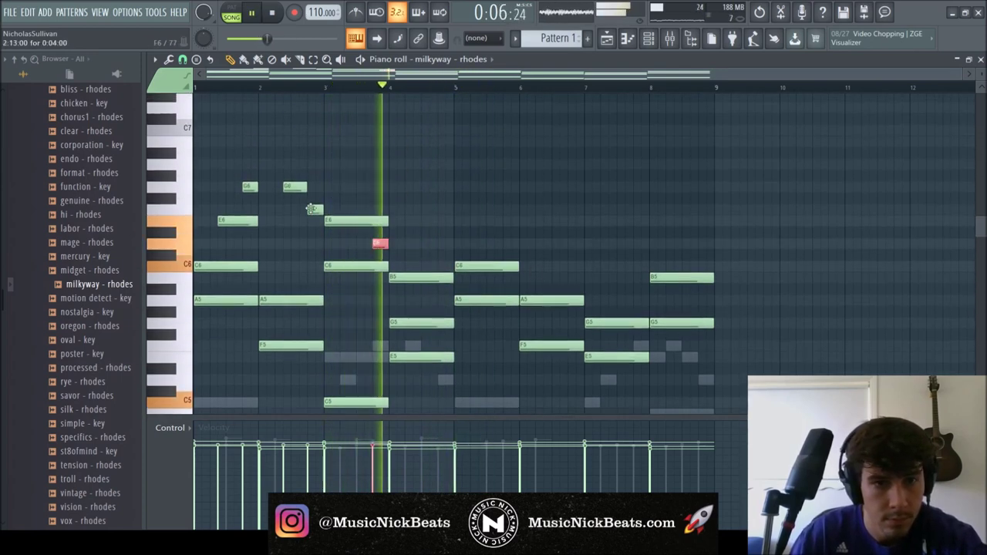
pyautogui.moveTo(319, 225); pyautogui.dragTo(249, 176)
pyautogui.moveTo(240, 223); pyautogui.dragTo(500, 224)
pyautogui.keyDown('ctrl'); pyautogui.click(625, 157); pyautogui.keyUp('ctrl')
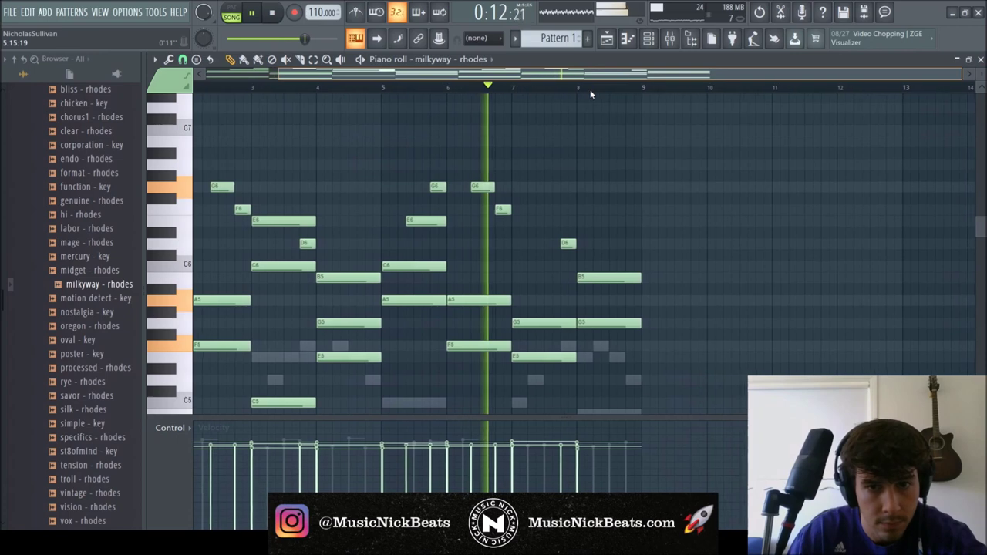
# - Add a short D6 at the end of bar 8 in the milkyway - rhodes part and close the piano roll
pyautogui.scroll(-2, 606, 154)
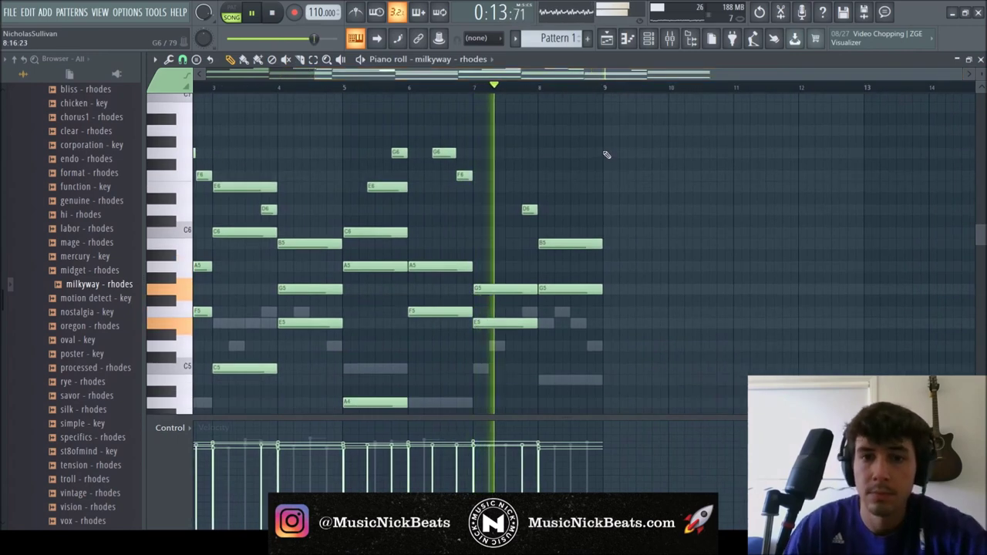
pyautogui.click(591, 209)
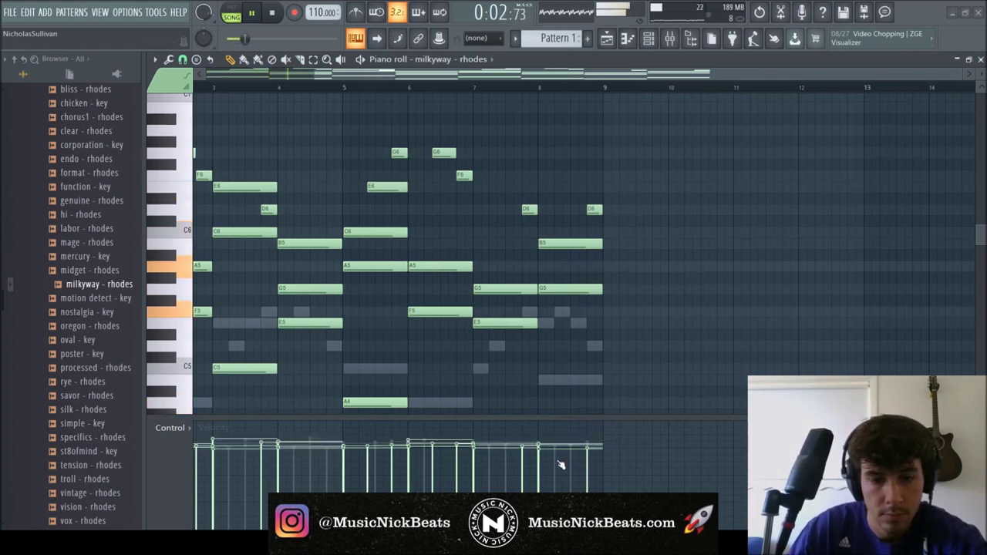
pyautogui.click(981, 59)
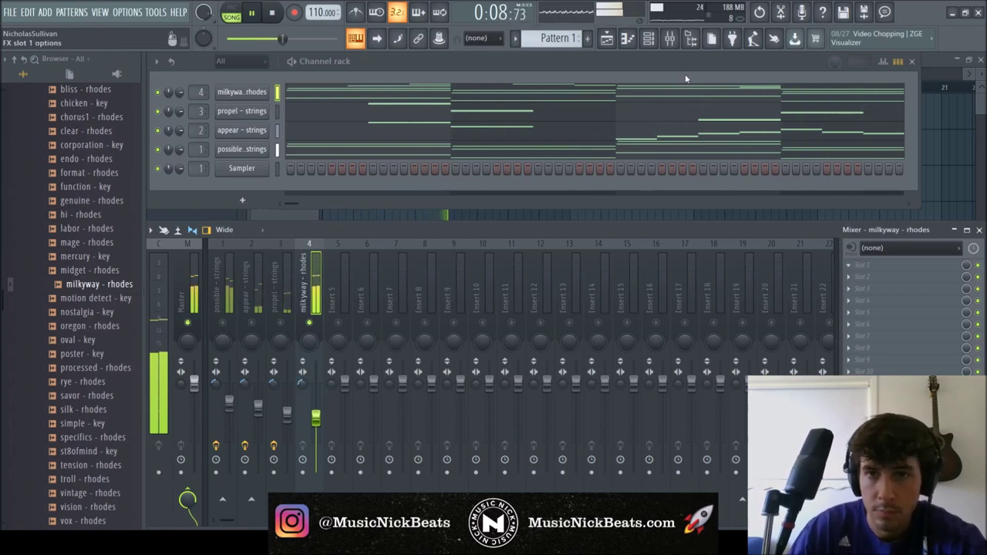
# - Load Wider and Drip on the milkyway - rhodes mixer track, with Drip on the APEX preset
pyautogui.click(862, 265)
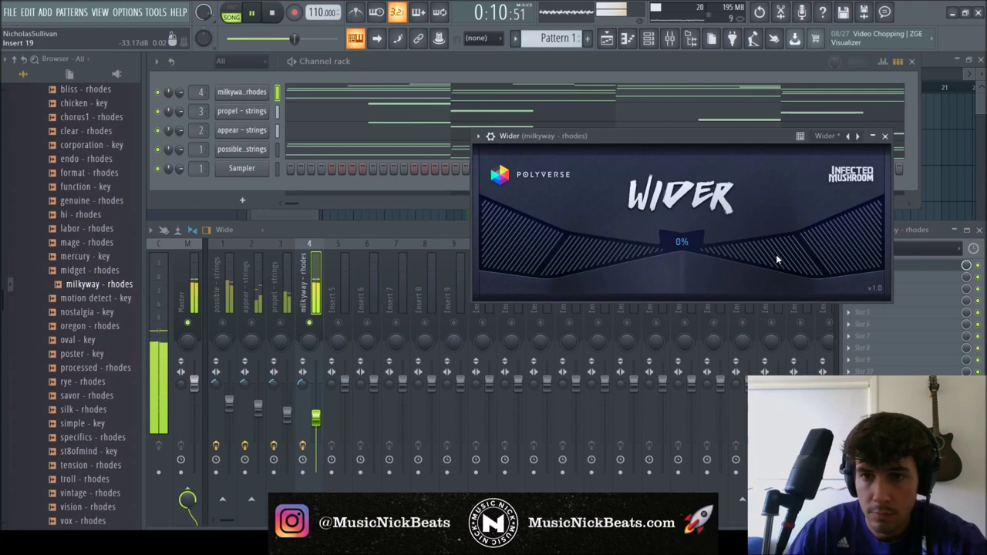
pyautogui.click(884, 137)
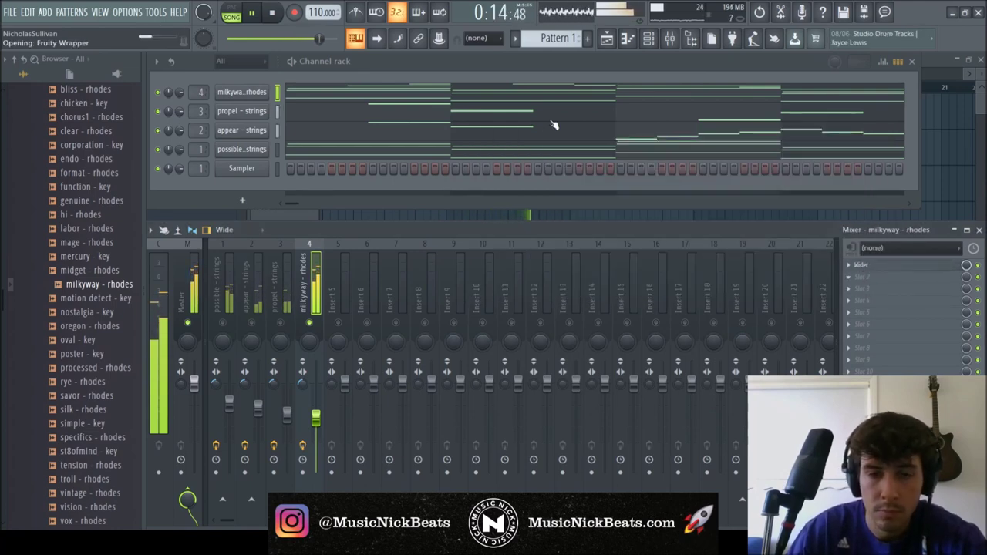
pyautogui.click(435, 203)
pyautogui.click(271, 298)
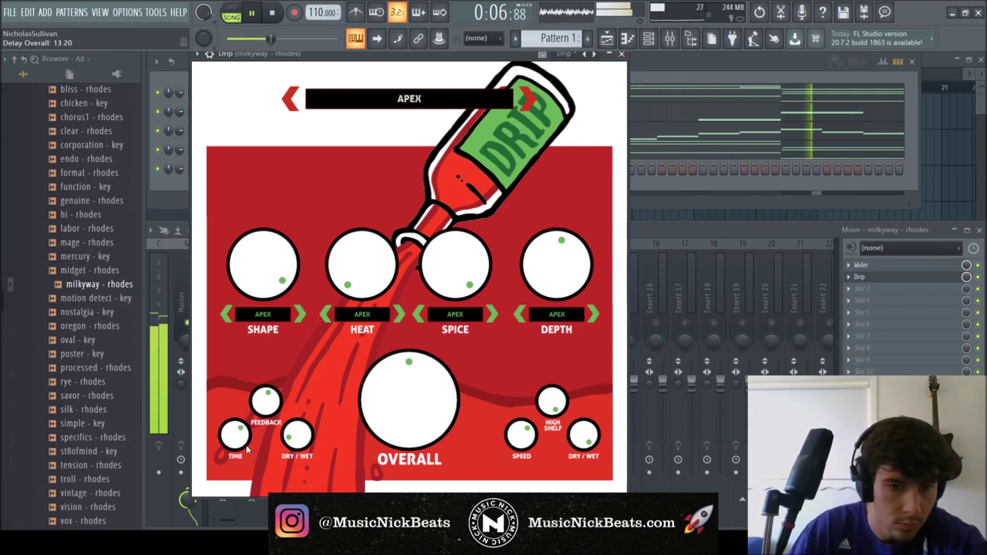
pyautogui.click(622, 53)
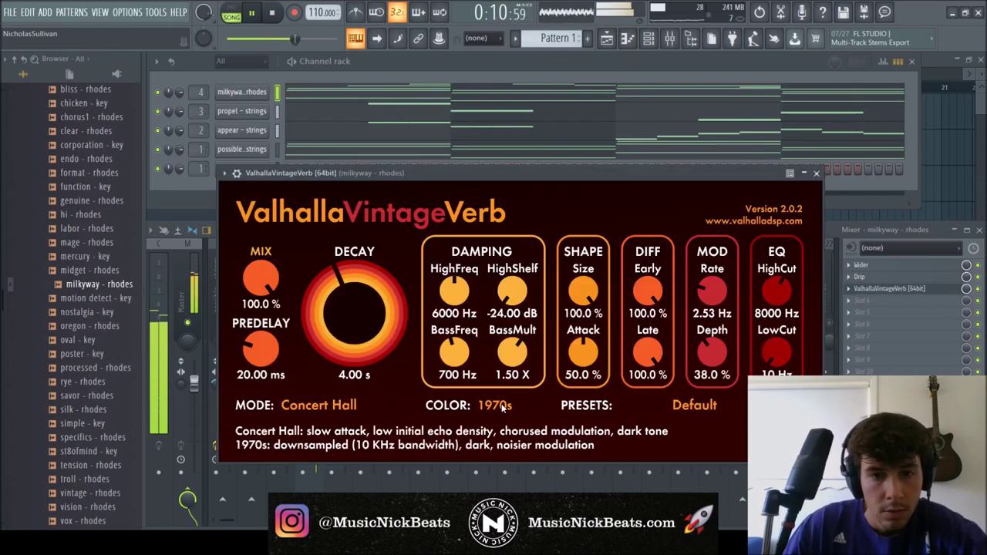
# - Set ValhallaVintageVerb to 1980s color with about 21% mix and 2.58 s decay, and raise its low and high cuts
pyautogui.click(494, 405)
pyautogui.moveTo(261, 279); pyautogui.dragTo(261, 397)
pyautogui.moveTo(261, 281); pyautogui.dragTo(261, 286)
pyautogui.moveTo(338, 304); pyautogui.dragTo(338, 316)
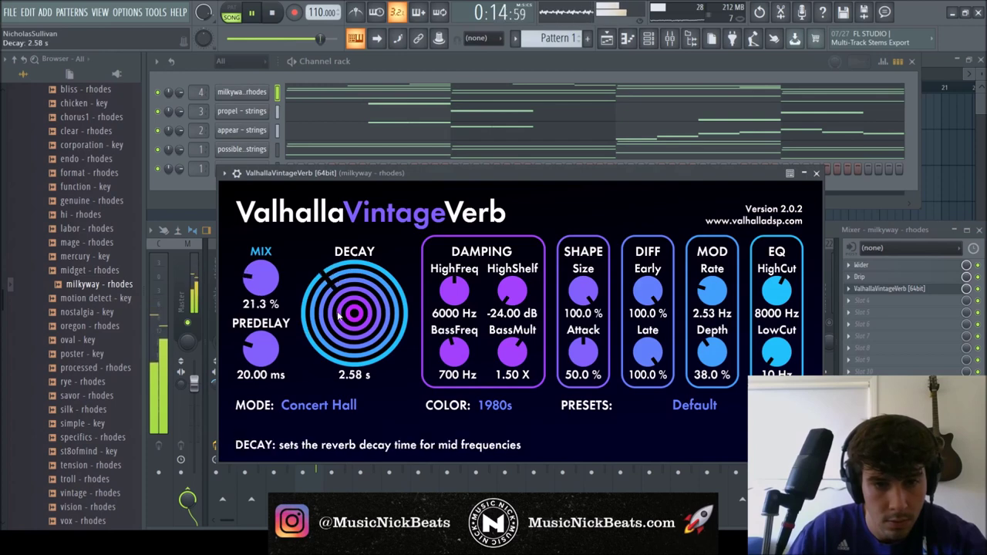
pyautogui.moveTo(264, 283); pyautogui.dragTo(263, 283)
pyautogui.moveTo(777, 351); pyautogui.dragTo(776, 343)
pyautogui.moveTo(780, 289); pyautogui.dragTo(780, 264)
pyautogui.click(817, 173)
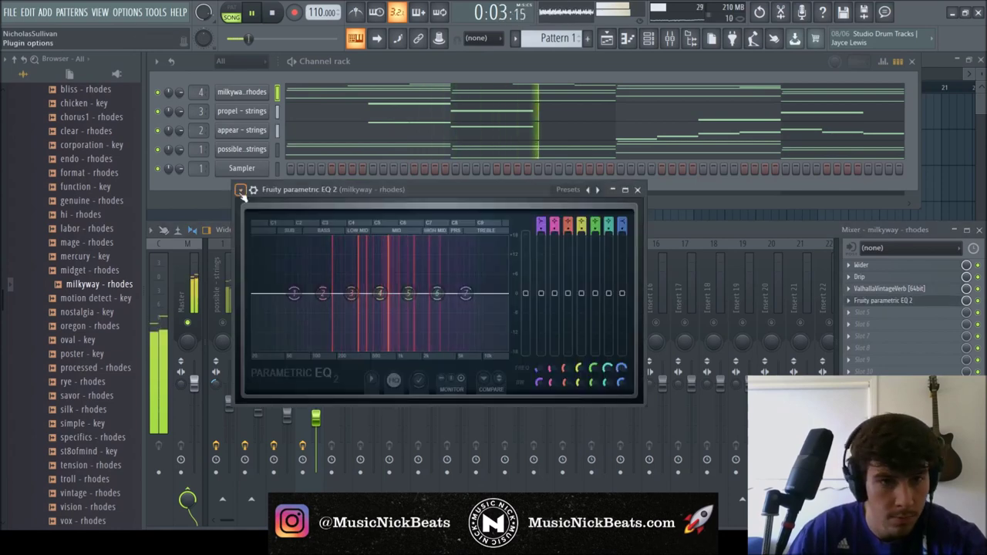
# - Apply the 30Hz + 18kHz cut preset in the rhodes' Fruity parametric EQ 2, raise the low cut and soften the high cut
pyautogui.click(455, 282)
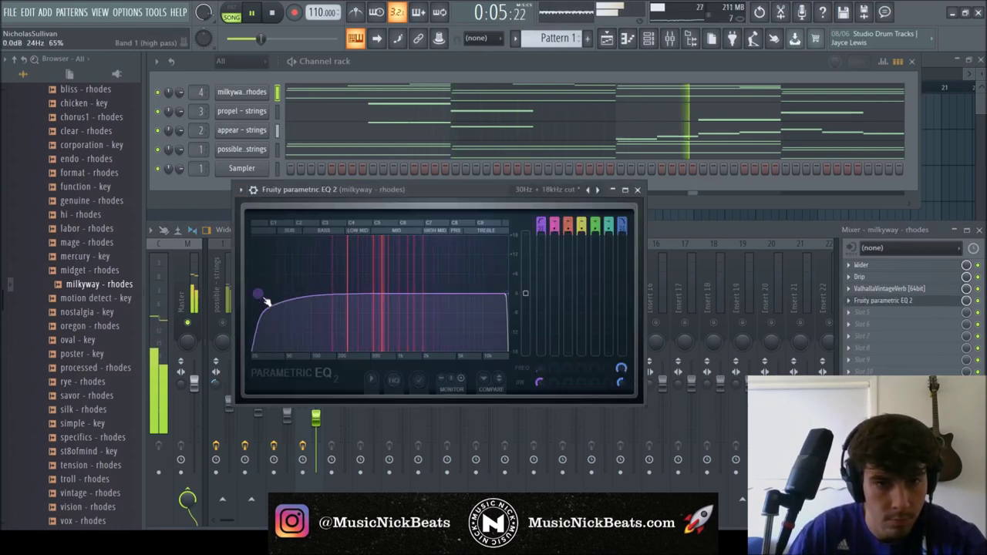
pyautogui.moveTo(264, 298); pyautogui.dragTo(326, 293)
pyautogui.moveTo(621, 382); pyautogui.dragTo(622, 228)
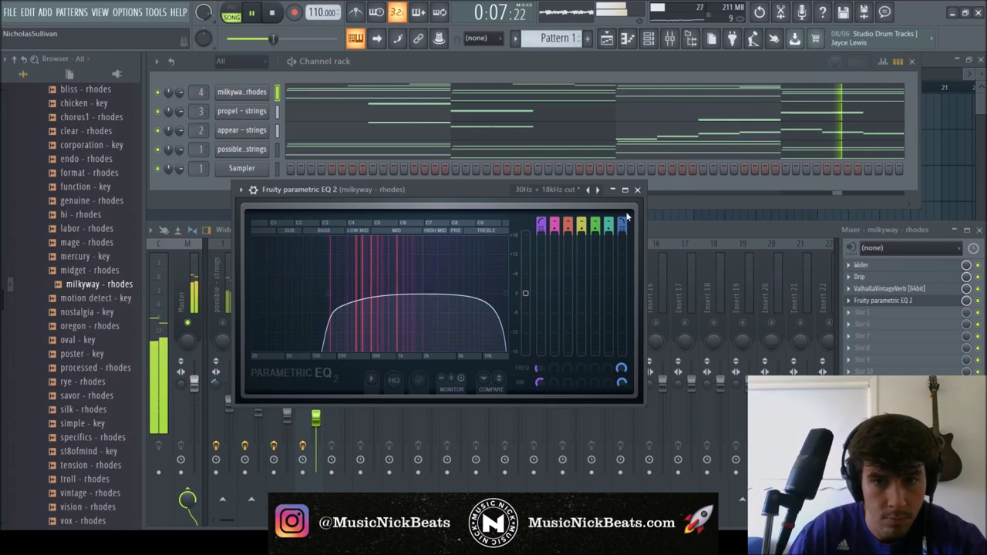
pyautogui.click(635, 191)
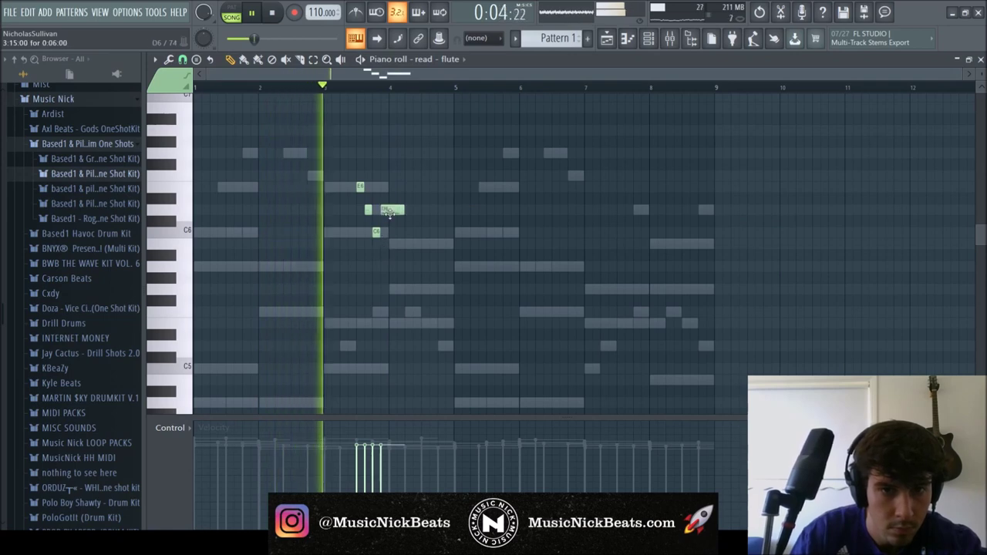
# - Shorten the read - flute's final D6 to end bar 3, add a full-bar B5 in bar 4 and duplicate the phrase into bars 7 and 8
pyautogui.moveTo(402, 210); pyautogui.dragTo(387, 212)
pyautogui.click(393, 246)
pyautogui.moveTo(398, 245); pyautogui.dragTo(677, 246)
pyautogui.press('space')
pyautogui.press('space')
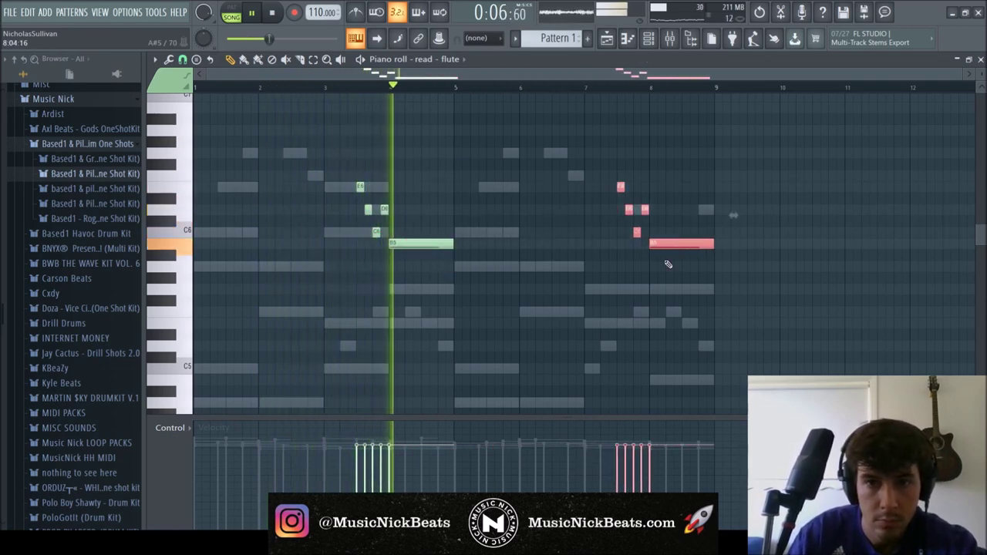
pyautogui.keyDown('ctrl'); pyautogui.click(662, 275); pyautogui.keyUp('ctrl')
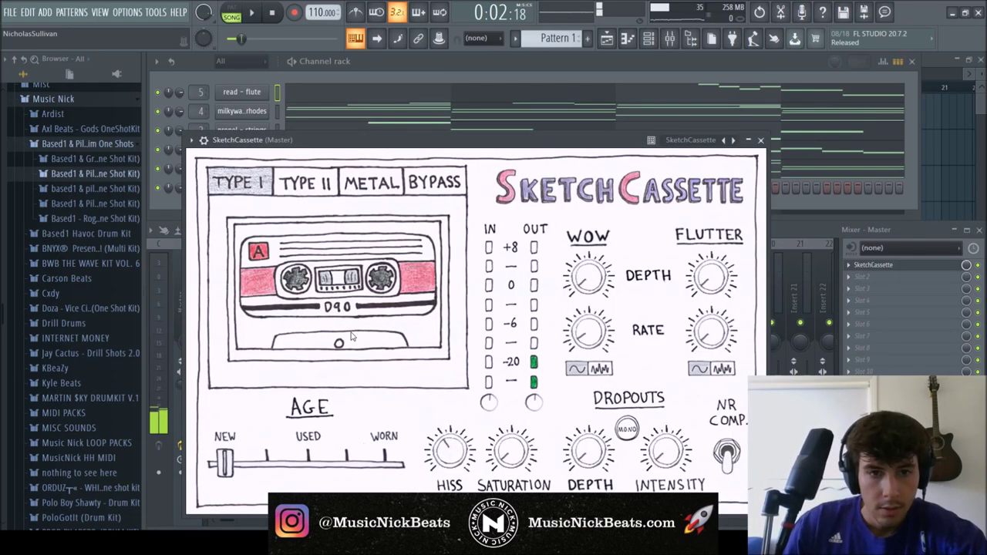
# - On the Master, set SketchCassette to Type II with slightly aged tape and adjusted dropouts, and add RC-20 Retro Color on the Vinyl 2 preset
pyautogui.click(291, 196)
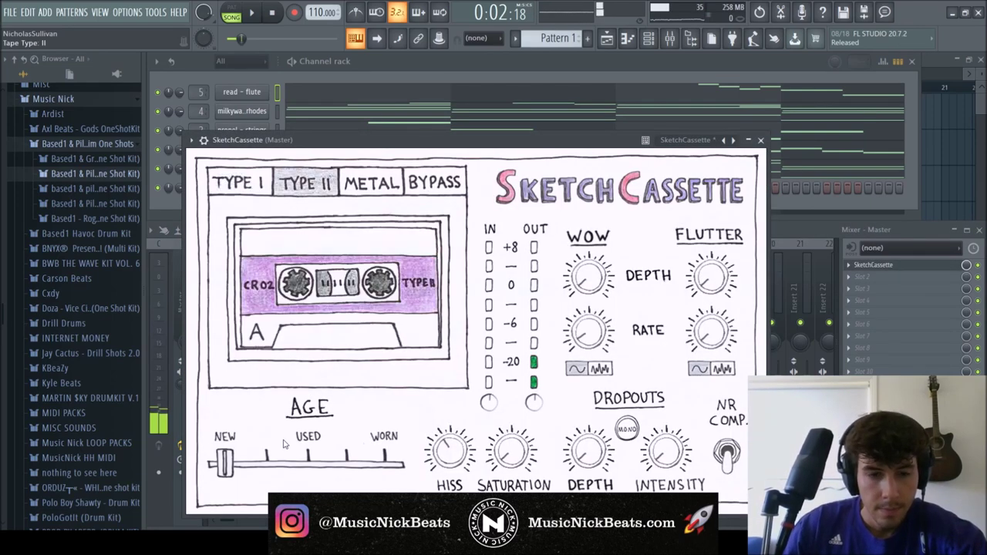
pyautogui.press('space')
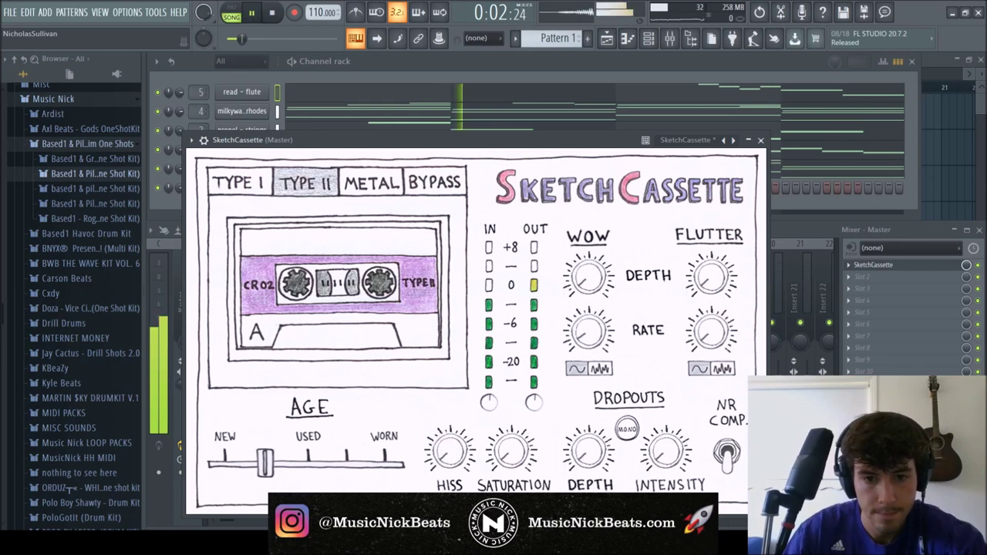
pyautogui.moveTo(670, 455); pyautogui.dragTo(670, 443)
pyautogui.moveTo(592, 454); pyautogui.dragTo(592, 461)
pyautogui.moveTo(493, 409); pyautogui.dragTo(534, 410)
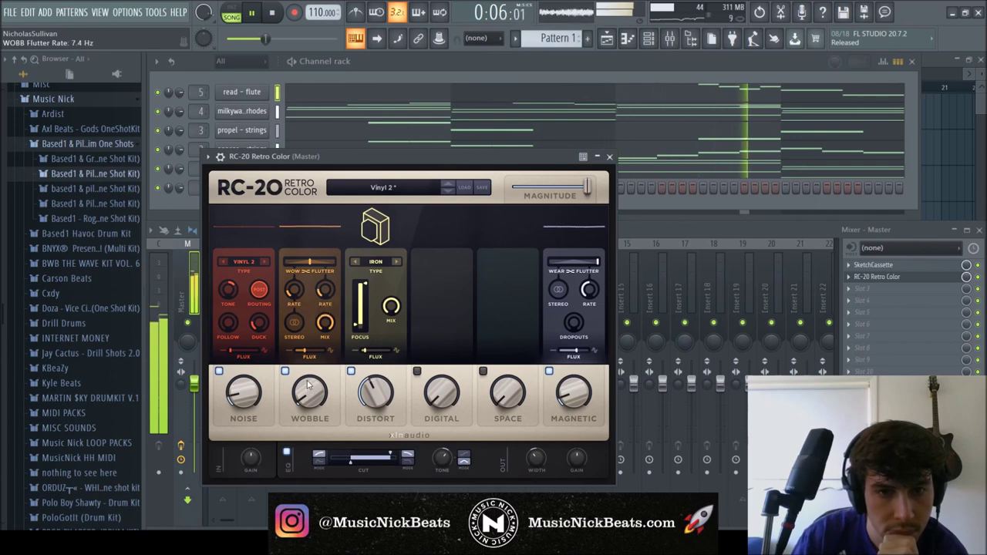
pyautogui.click(609, 158)
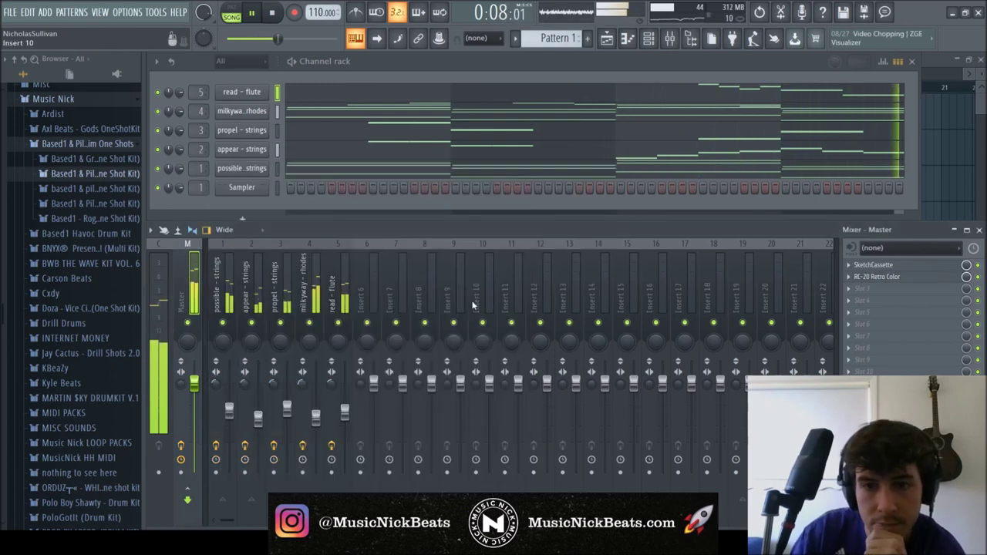
# - Add Fruity parametric EQ 2 to the Master with the 30Hz + 18kHz cut preset, raising the low cut and softening the high cut
pyautogui.click(598, 456)
pyautogui.click(225, 173)
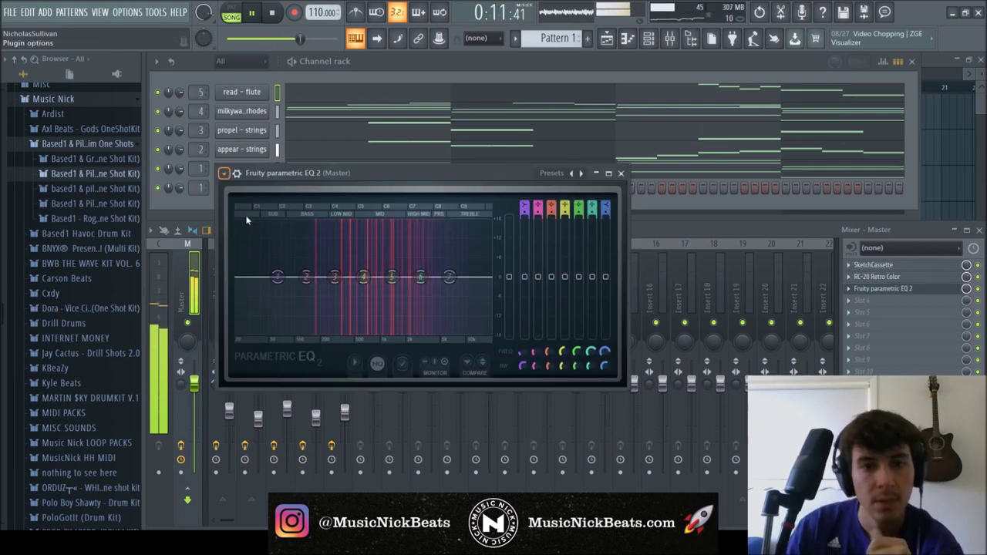
pyautogui.click(398, 261)
pyautogui.scroll(5, 259, 284)
pyautogui.scroll(4, 471, 290)
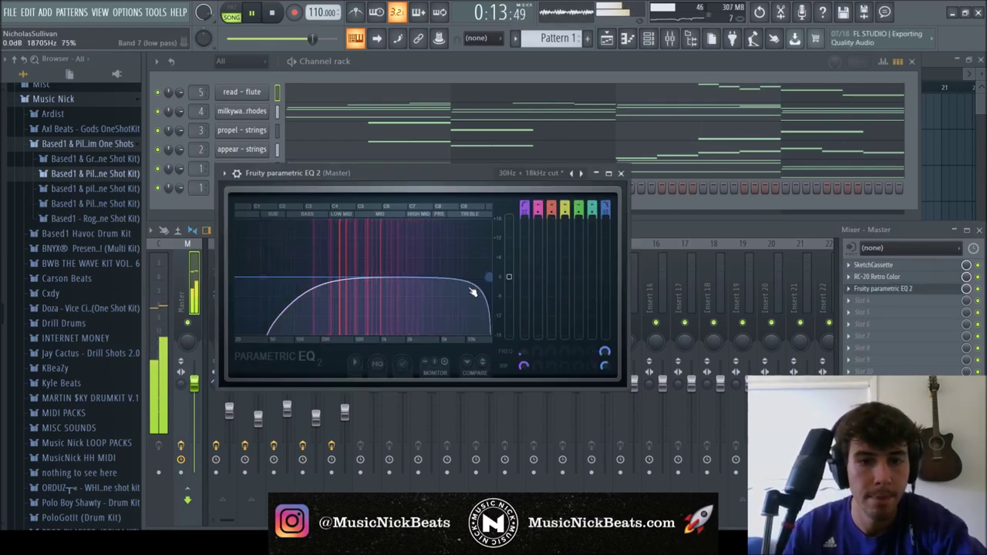
pyautogui.click(621, 172)
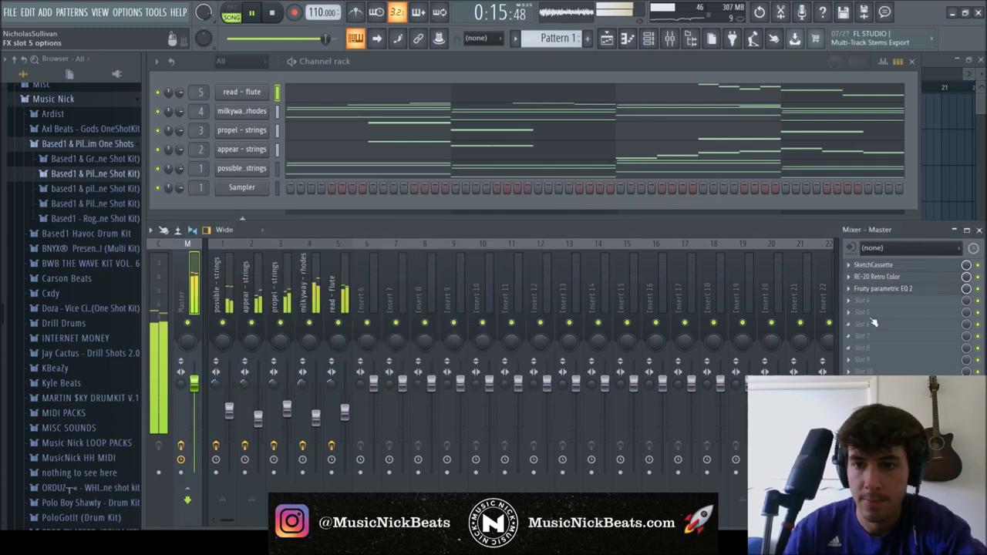
# - In a second Fruity parametric EQ 2 on the Master, cut the lowest and highest bands and gently dip the mids and 138 Hz
pyautogui.moveTo(356, 294); pyautogui.dragTo(385, 303)
pyautogui.moveTo(294, 293); pyautogui.dragTo(297, 333)
pyautogui.moveTo(466, 294); pyautogui.dragTo(444, 298)
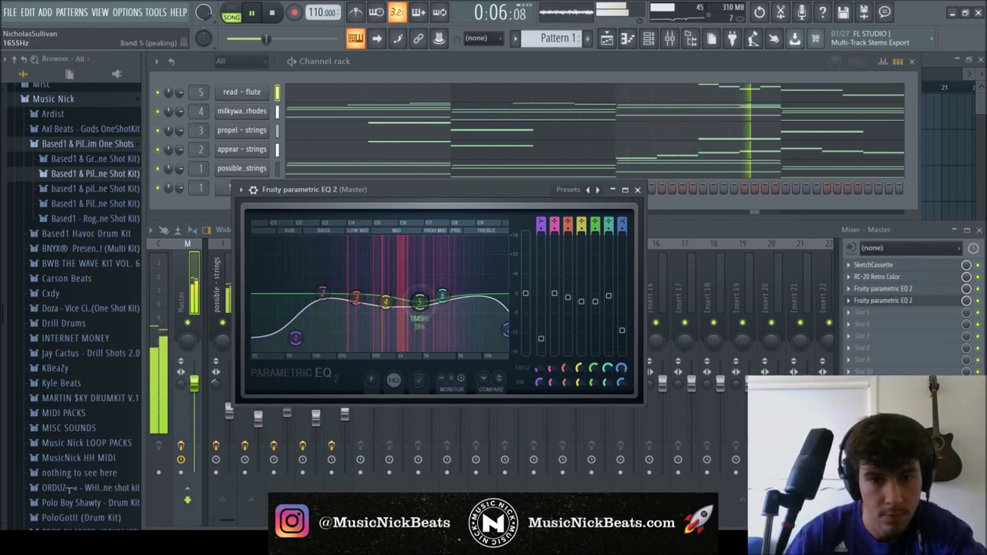
pyautogui.moveTo(300, 337); pyautogui.dragTo(300, 341)
pyautogui.moveTo(323, 293); pyautogui.dragTo(324, 304)
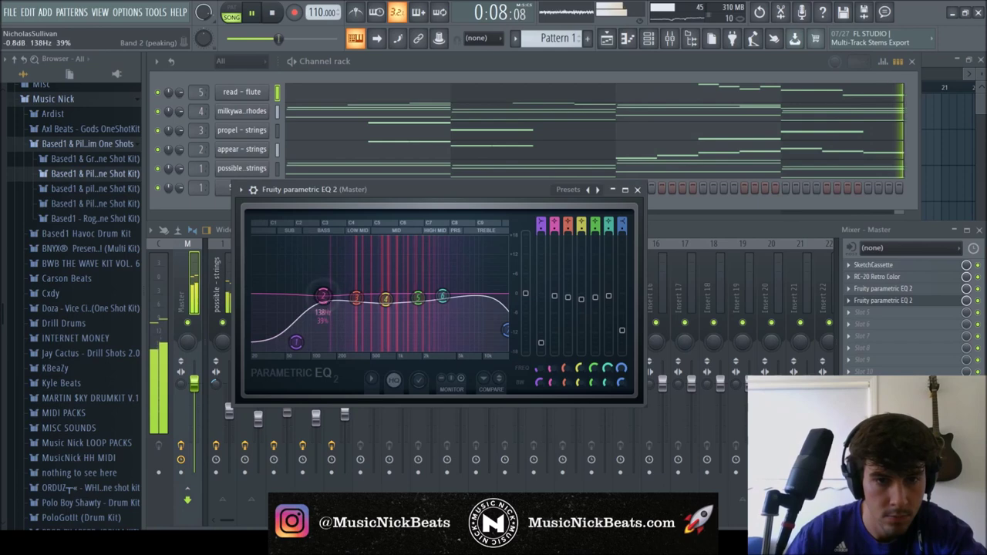
pyautogui.click(636, 189)
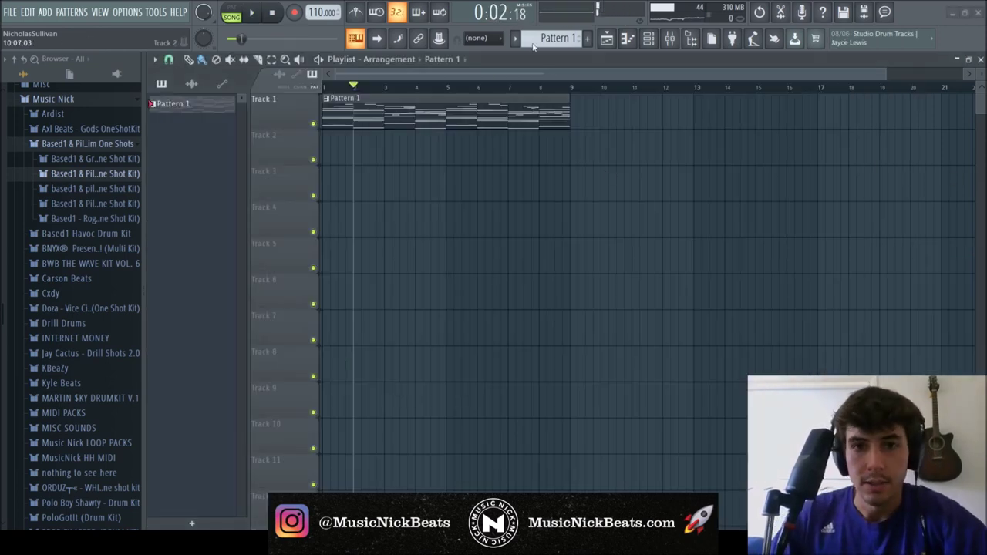
# - Split Pattern 1 by channel and place the flute, rhodes and three strings patterns on Tracks 1 to 5 from bar 1
pyautogui.rightClick(504, 97)
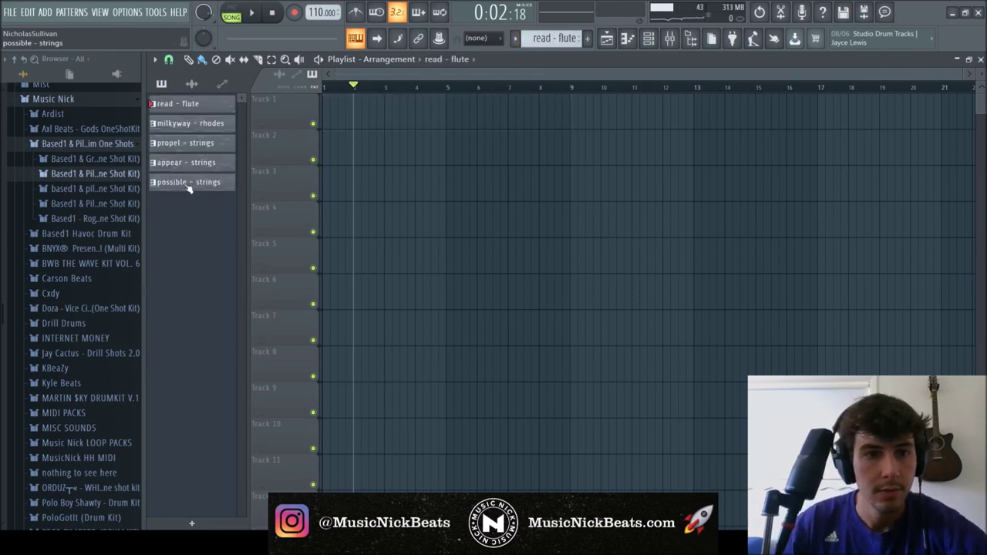
pyautogui.click(189, 186)
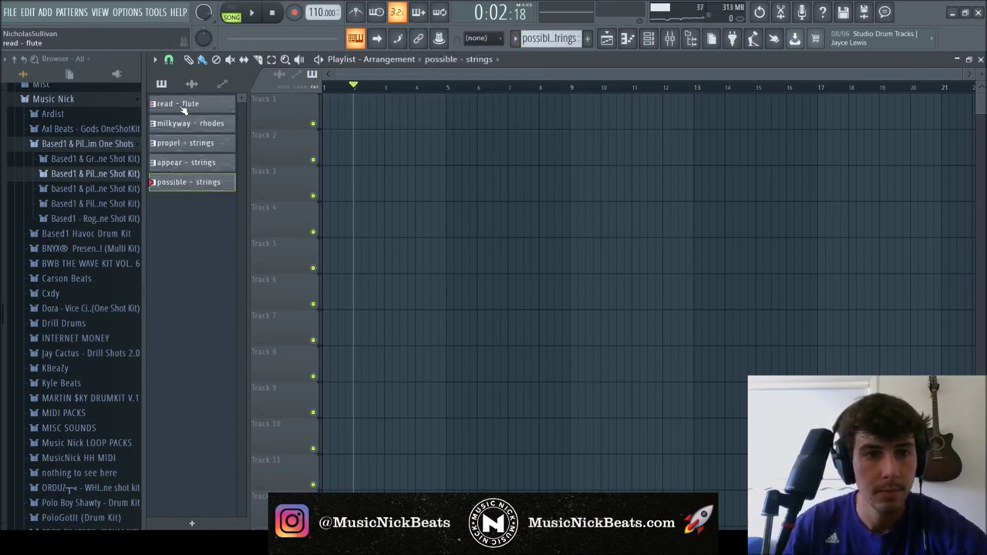
pyautogui.doubleClick(185, 106)
pyautogui.click(980, 60)
pyautogui.press('F6')
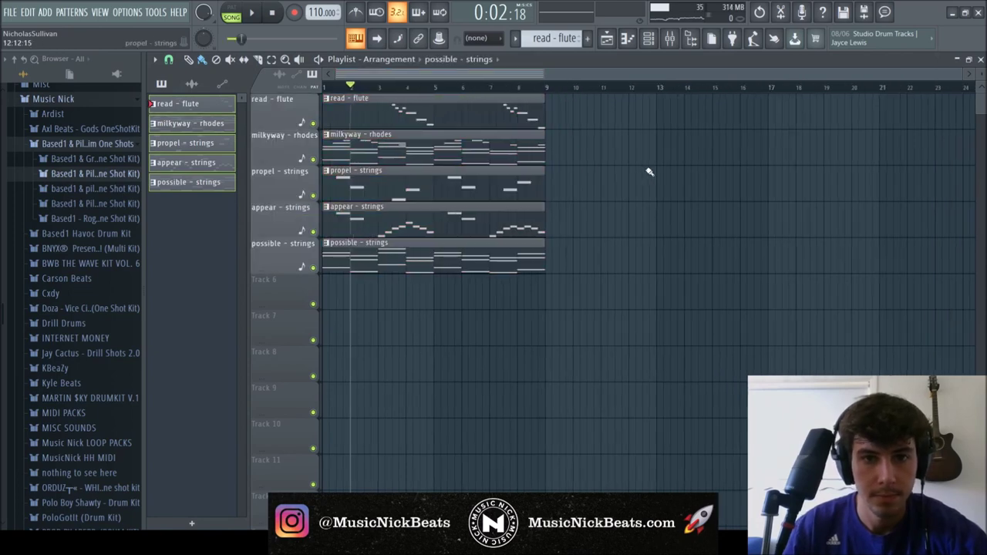
# - Duplicate all five playlist clips twice to fill bars 1 to 24
pyautogui.click(271, 12)
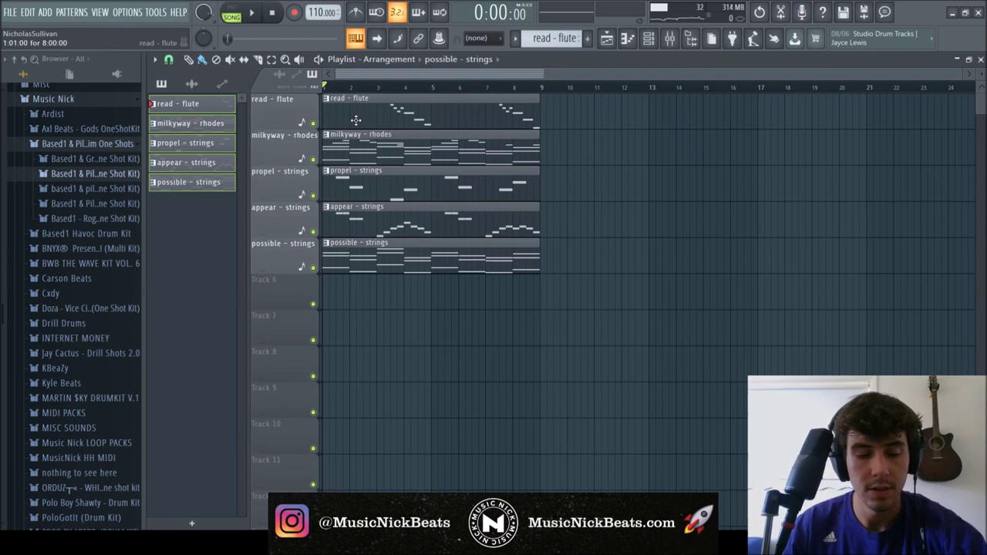
pyautogui.hotkey('ctrl', 'a')
pyautogui.hotkey('ctrl', 'b')
pyautogui.hotkey('ctrl', 'b')
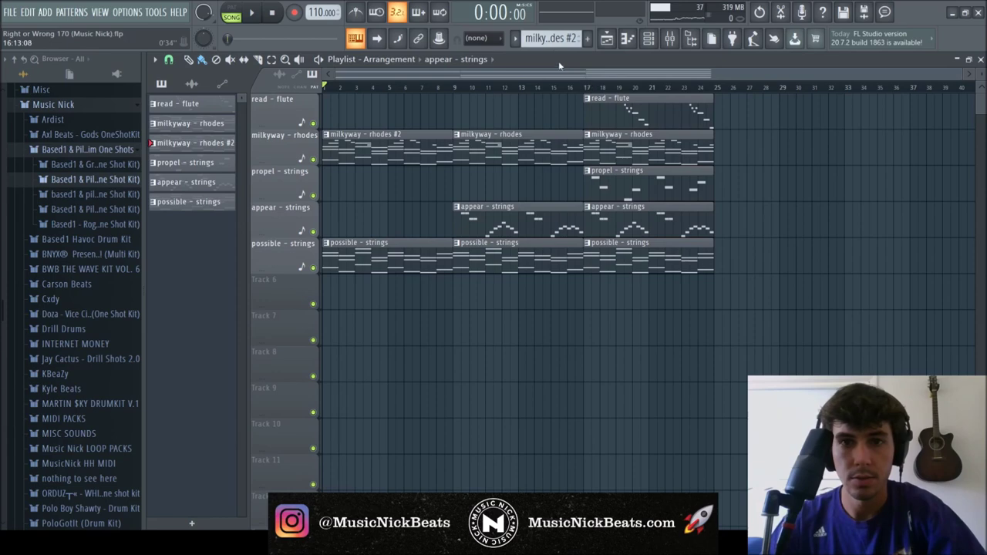
# - In Arcade's Pattern 7, add a half-bar F5 at the start of bar 4 and move the C5 to the bar's second half
pyautogui.scroll(-4, 552, 40)
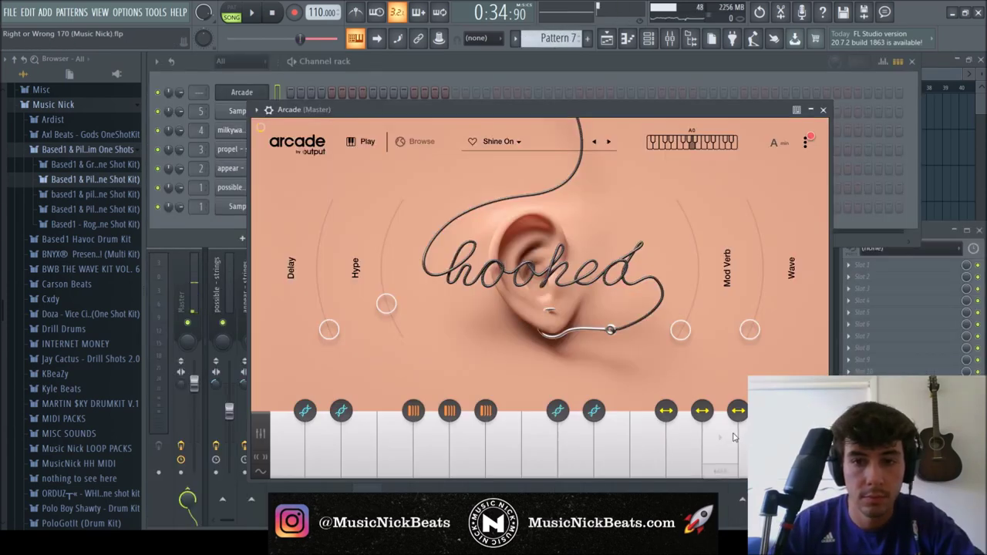
pyautogui.press('space')
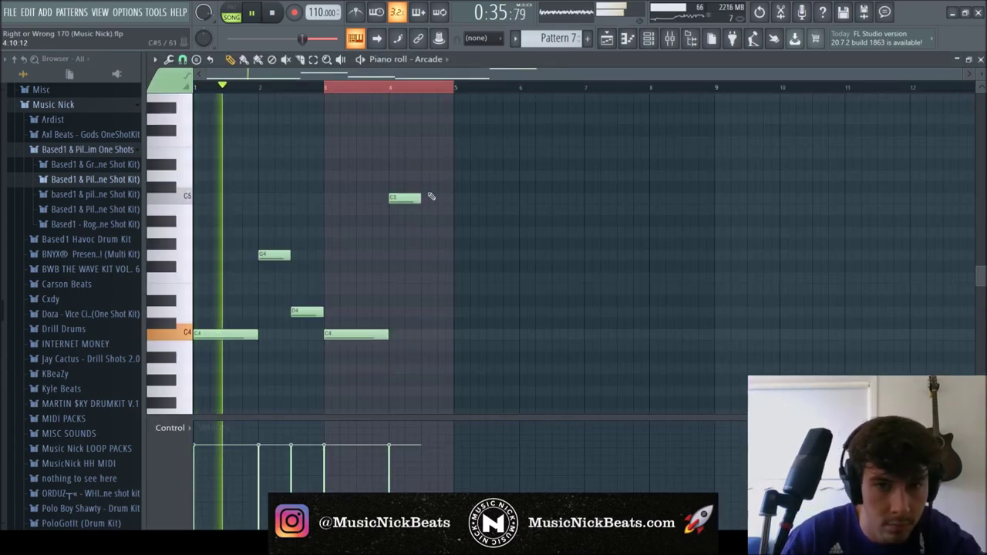
pyautogui.press('space')
pyautogui.click(398, 175)
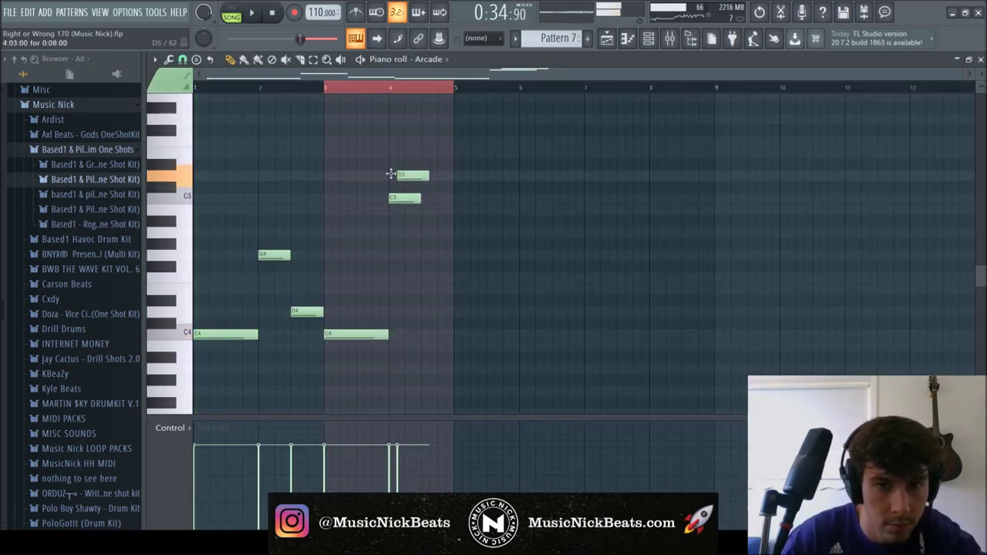
pyautogui.moveTo(391, 173); pyautogui.dragTo(389, 131)
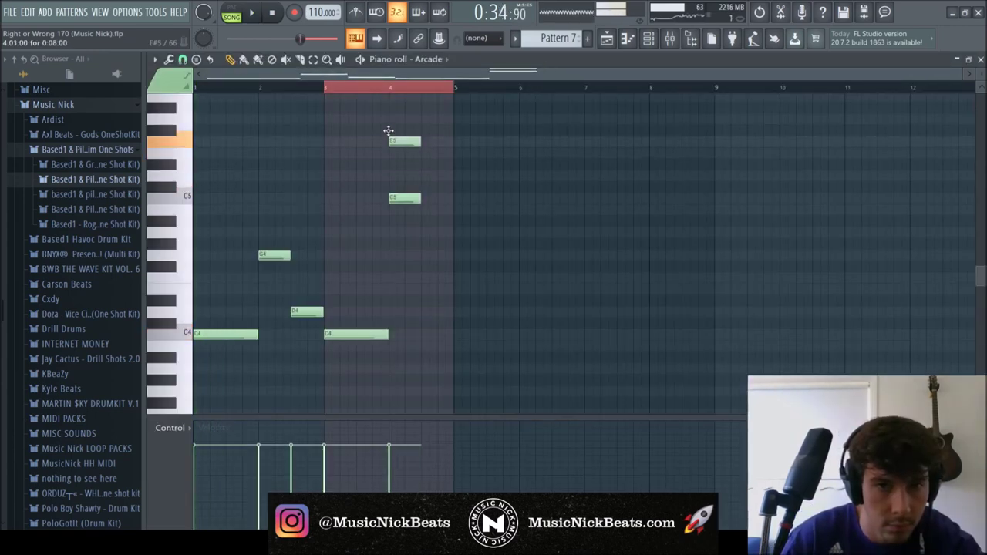
pyautogui.moveTo(402, 199); pyautogui.dragTo(434, 199)
pyautogui.press('space')
pyautogui.click(328, 87)
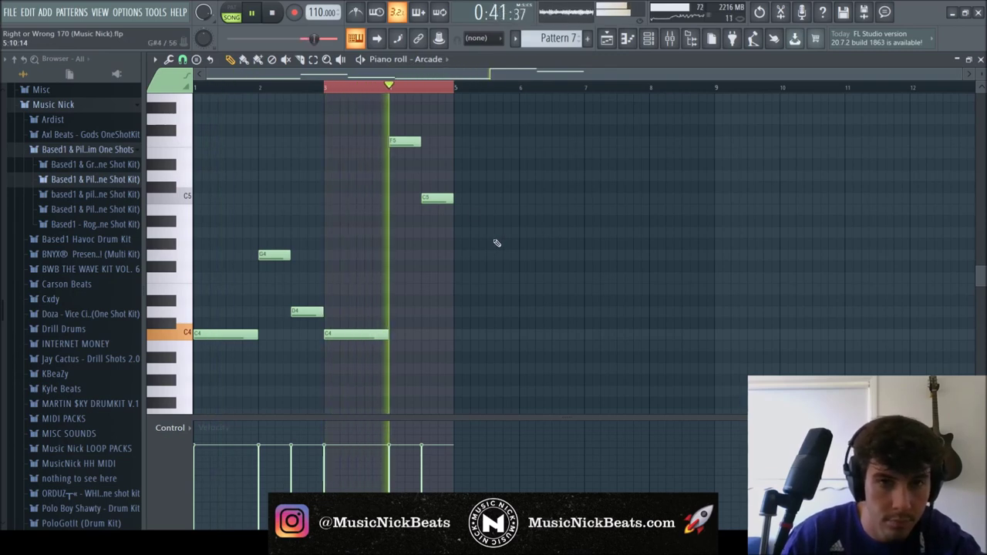
# - Replace the two half-bar notes in bar 4 with two quarter-bar F5 notes followed by two quarter-bar C5 notes
pyautogui.press('space')
pyautogui.rightClick(440, 198)
pyautogui.press('space')
pyautogui.moveTo(420, 142); pyautogui.dragTo(404, 143)
pyautogui.click(412, 143)
pyautogui.click(424, 198)
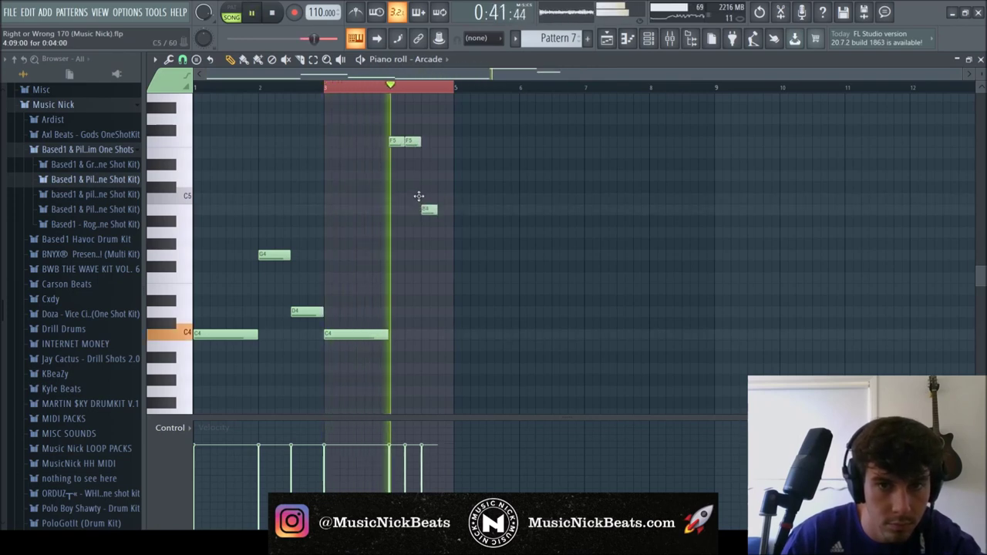
pyautogui.moveTo(438, 199); pyautogui.dragTo(453, 199)
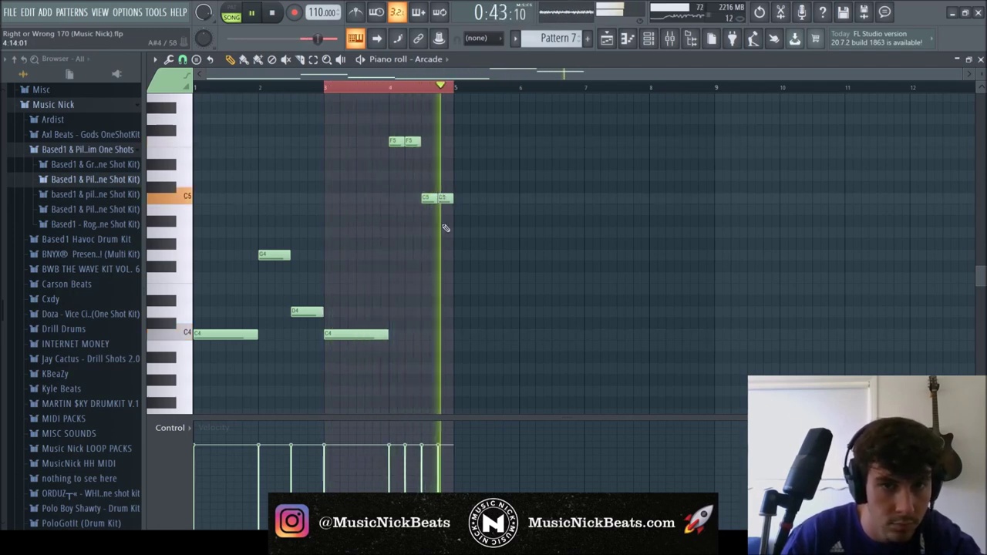
# - Audition Arcade's higher keys around A5 to C6 against the looped beat
pyautogui.scroll(3, 432, 224)
pyautogui.press('space')
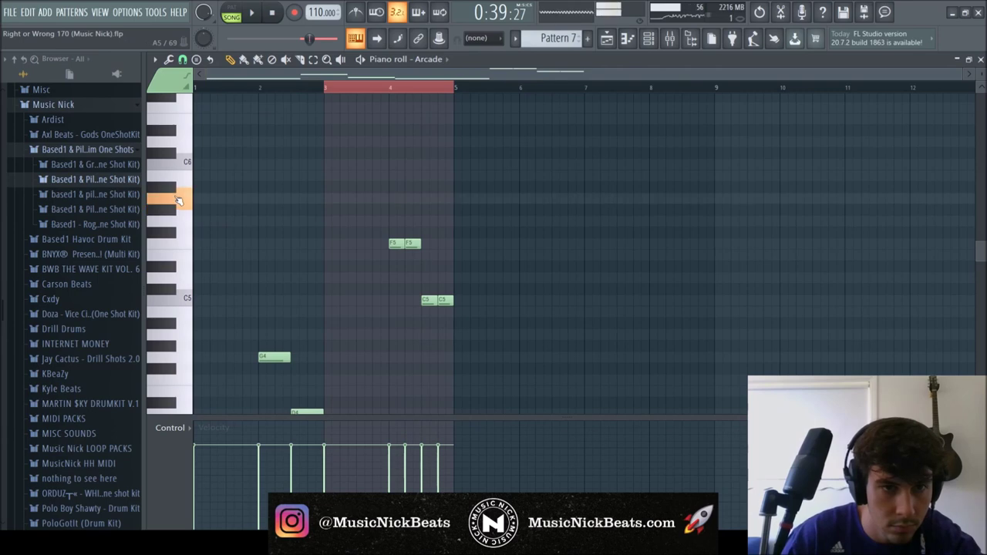
pyautogui.press('space')
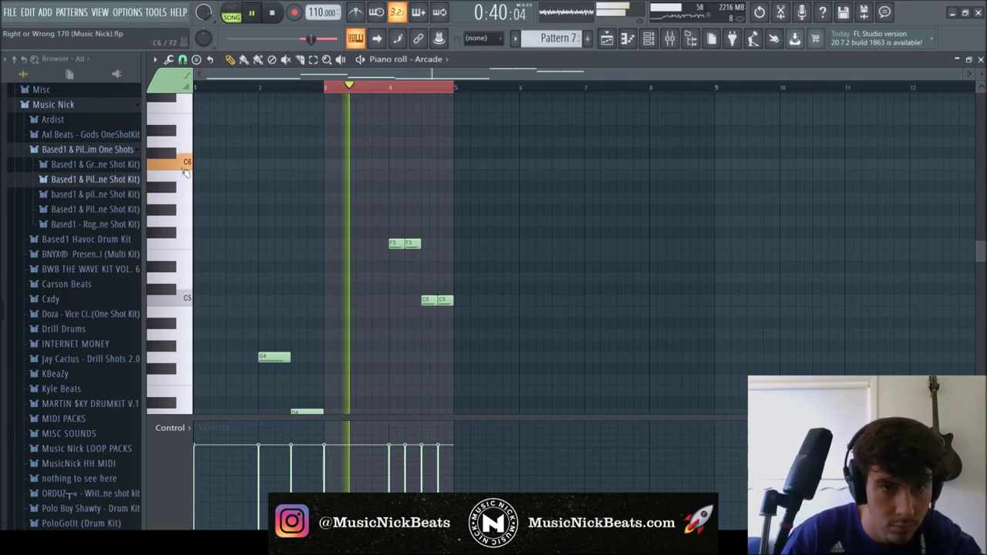
pyautogui.press('space')
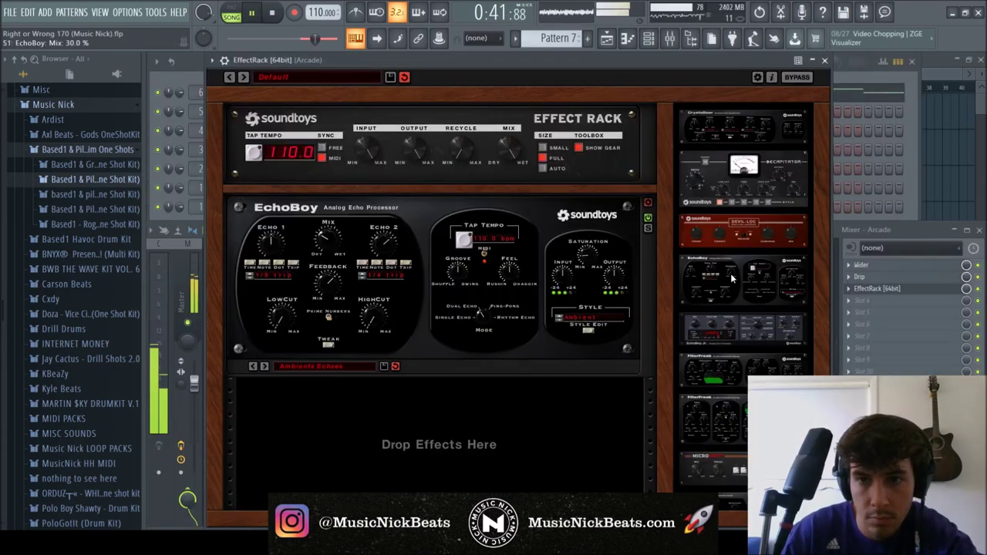
# - In the Arcade track's EffectRack, load the Stereo Ambience preset in the second EchoBoy
pyautogui.moveTo(548, 62); pyautogui.dragTo(548, 54)
pyautogui.moveTo(662, 310); pyautogui.dragTo(663, 365)
pyautogui.click(316, 464)
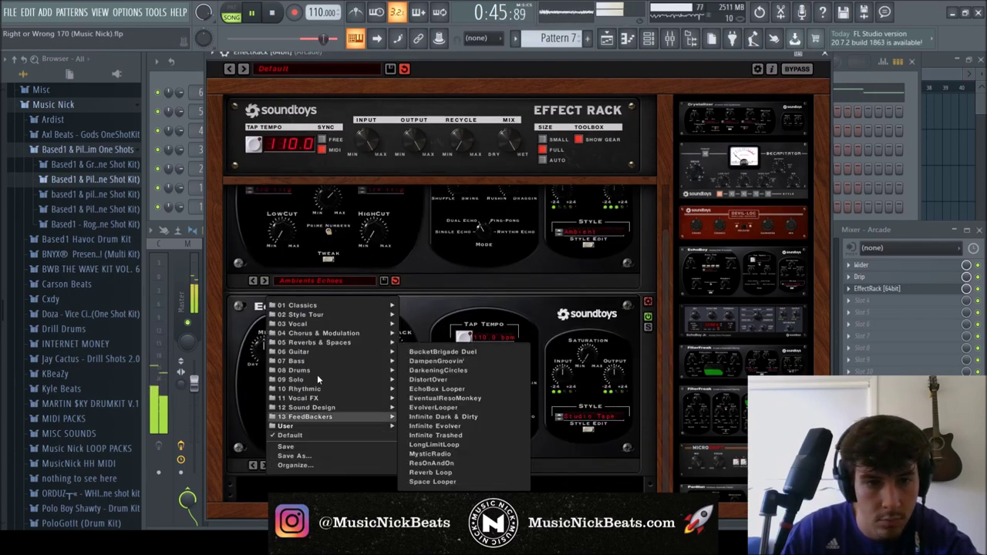
pyautogui.moveTo(316, 342)
pyautogui.click(438, 439)
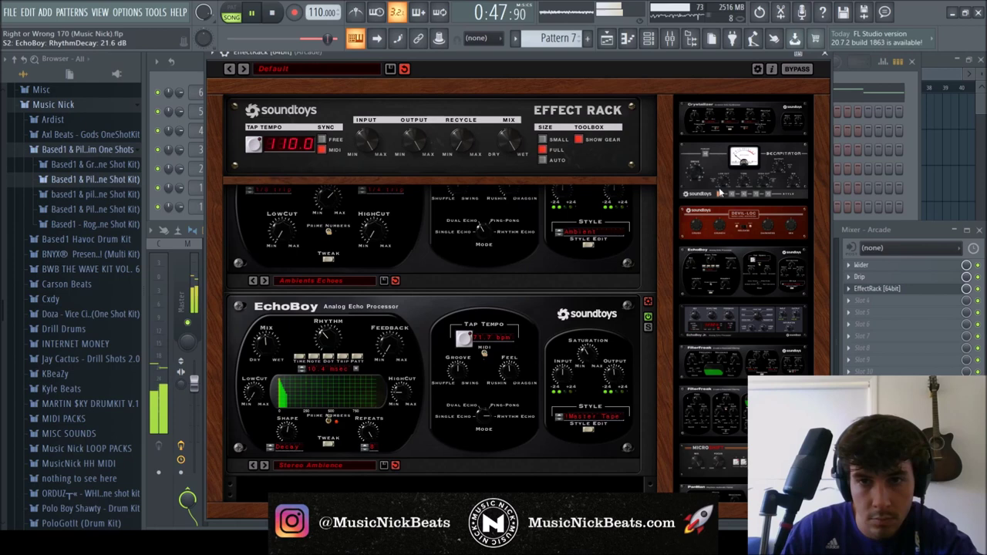
pyautogui.click(825, 53)
# - Solo the Arcade mixer track, lower its volume and add Fruity Love Philter and Fruity parametric EQ 2 to its effects
pyautogui.rightClick(367, 323)
pyautogui.moveTo(360, 383); pyautogui.dragTo(360, 406)
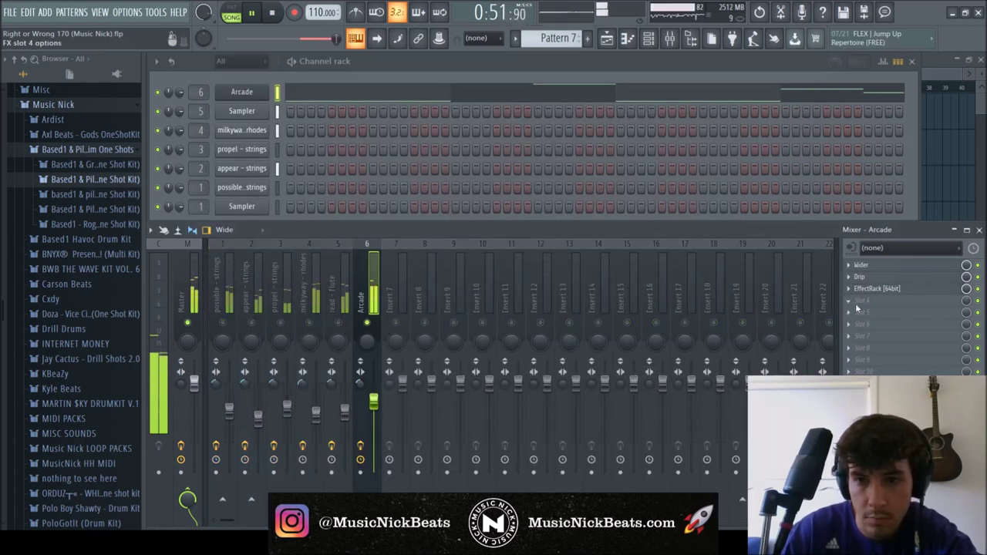
pyautogui.click(550, 380)
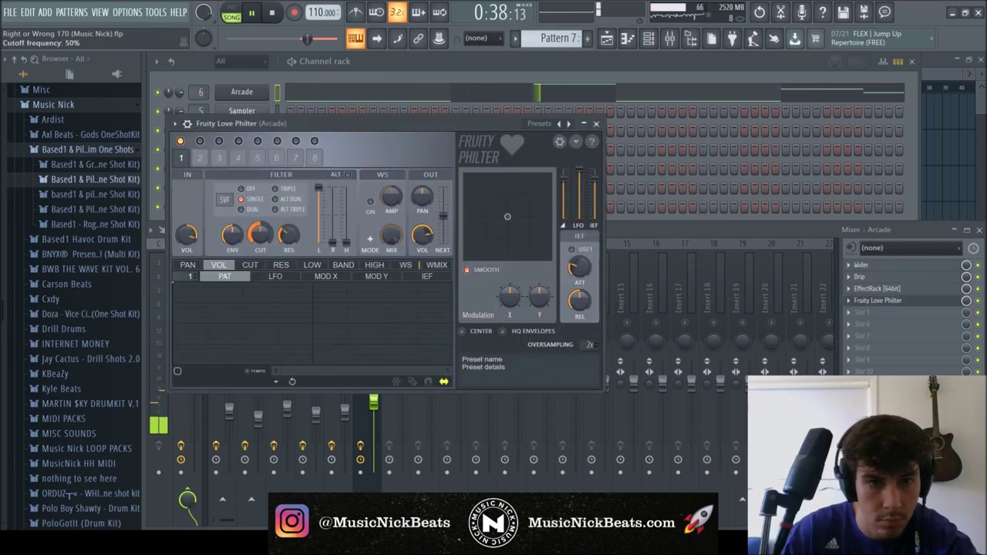
pyautogui.click(595, 123)
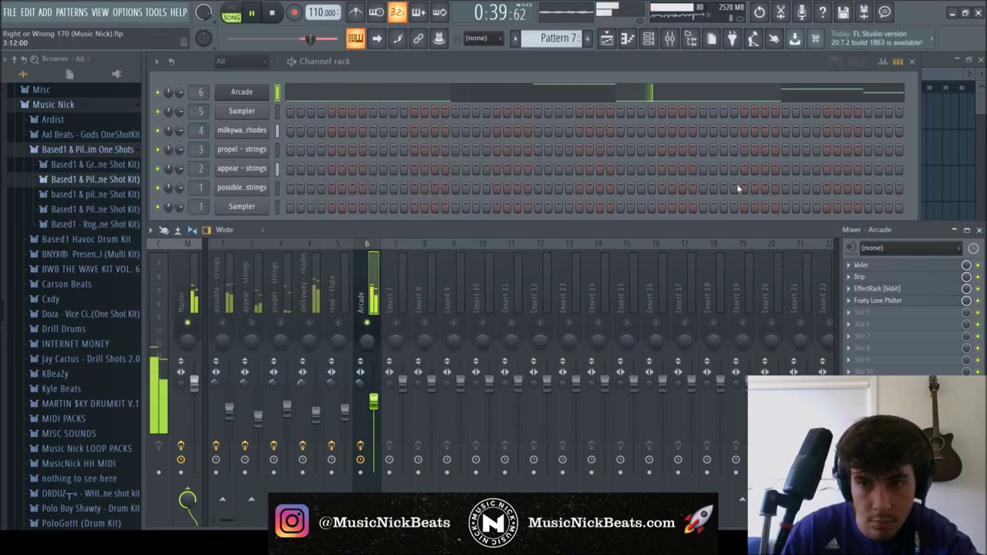
pyautogui.click(877, 288)
pyautogui.scroll(2, 660, 276)
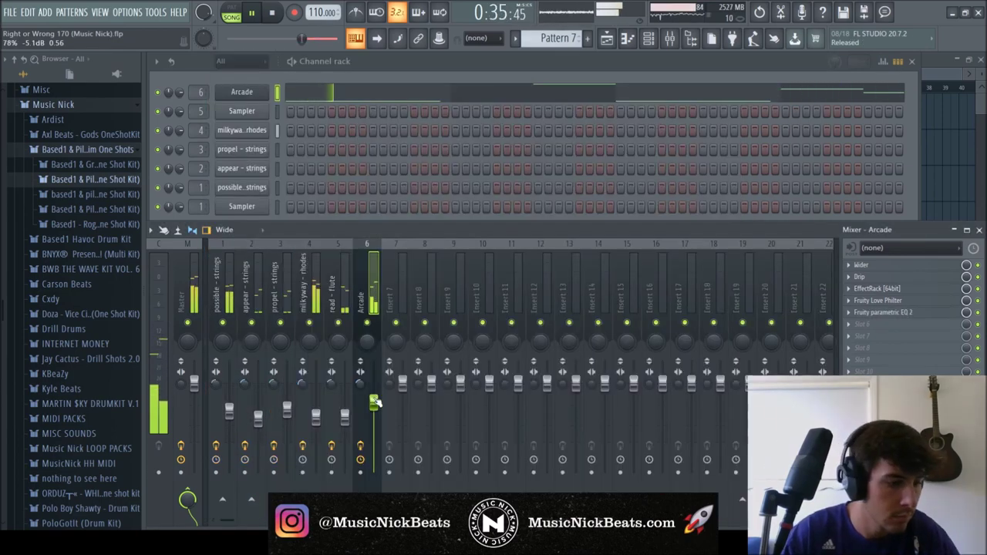
# - Copy the Pattern 7 clip on Track 6 into bars 9 to 16
pyautogui.click(949, 171)
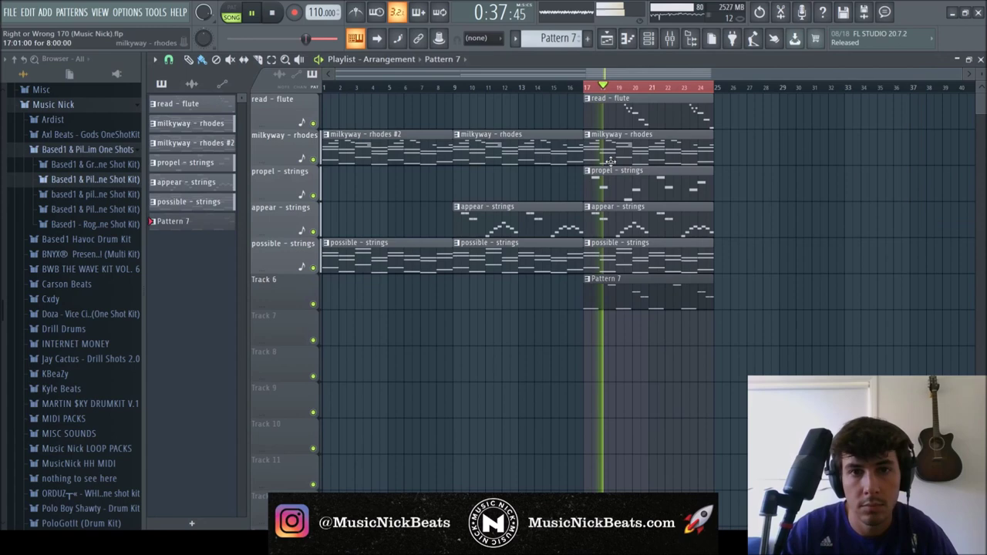
pyautogui.click(457, 88)
pyautogui.moveTo(626, 307); pyautogui.dragTo(472, 309)
pyautogui.press('space')
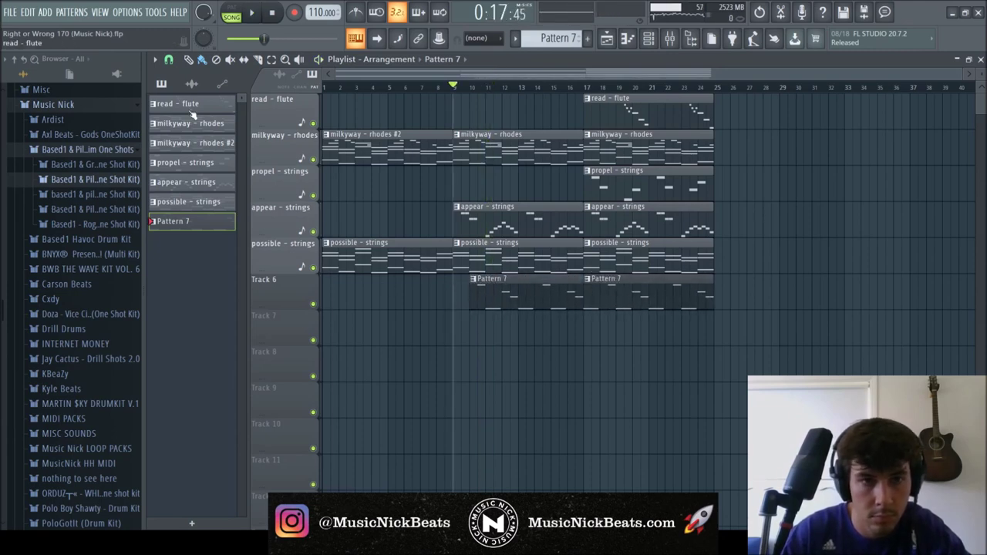
pyautogui.moveTo(471, 304); pyautogui.dragTo(445, 304)
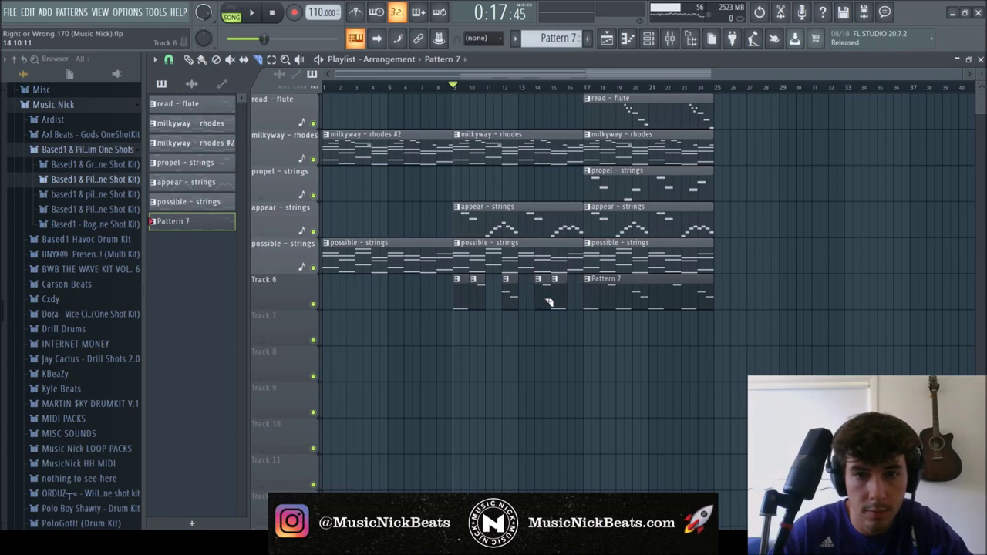
# - Slice the Pattern 7 copy into one-bar pieces, keep only those in bars 10, 12, 14 and 16, and play the section
pyautogui.click(558, 294)
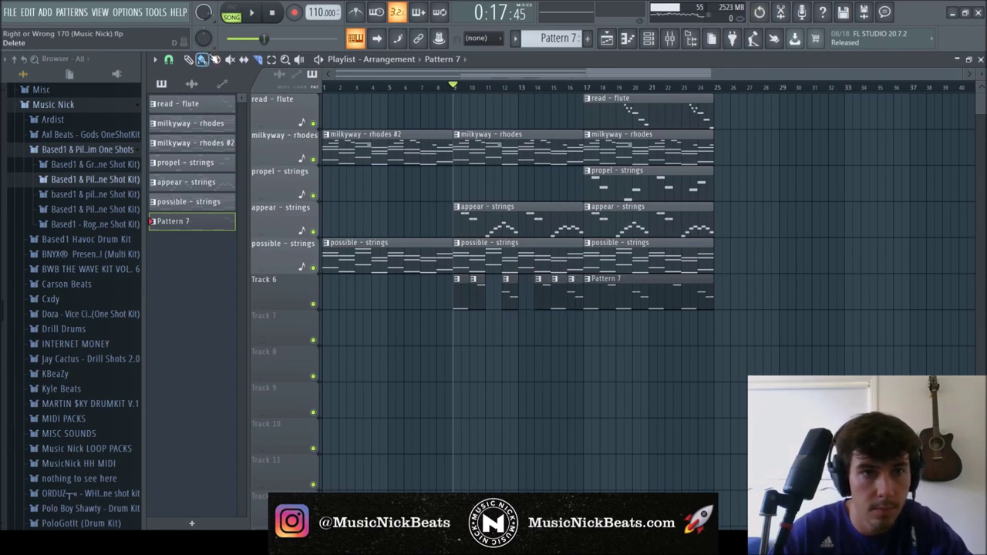
pyautogui.rightClick(556, 307)
pyautogui.press('space')
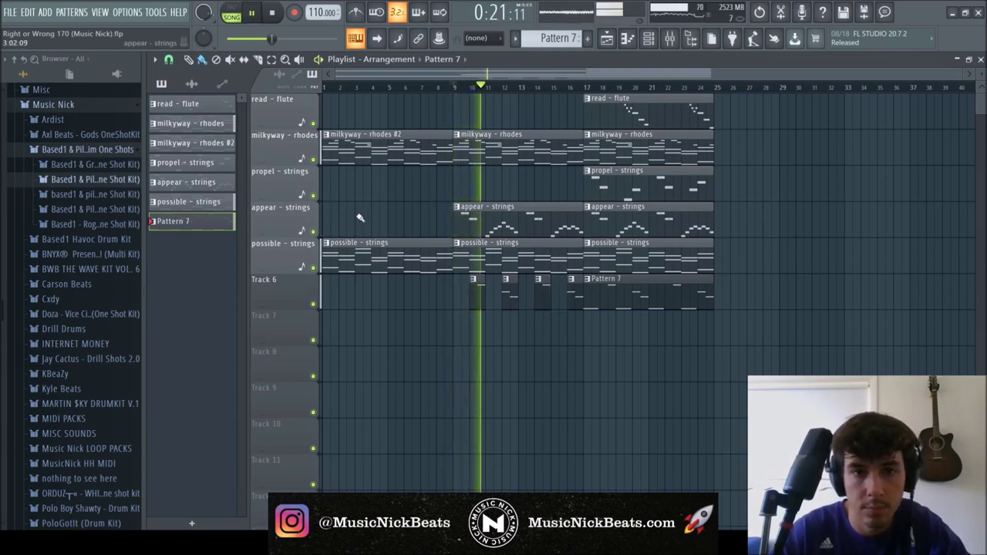
# - Fine-tune the Arcade track's volume in the mixer while the section plays
pyautogui.press('F6')
pyautogui.press('F9')
pyautogui.moveTo(376, 408); pyautogui.dragTo(375, 406)
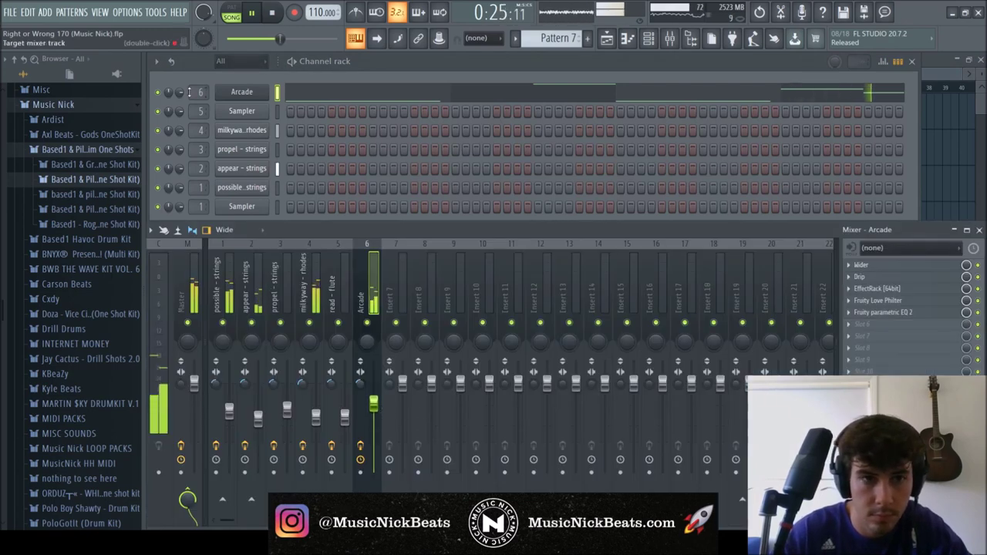
pyautogui.click(181, 92)
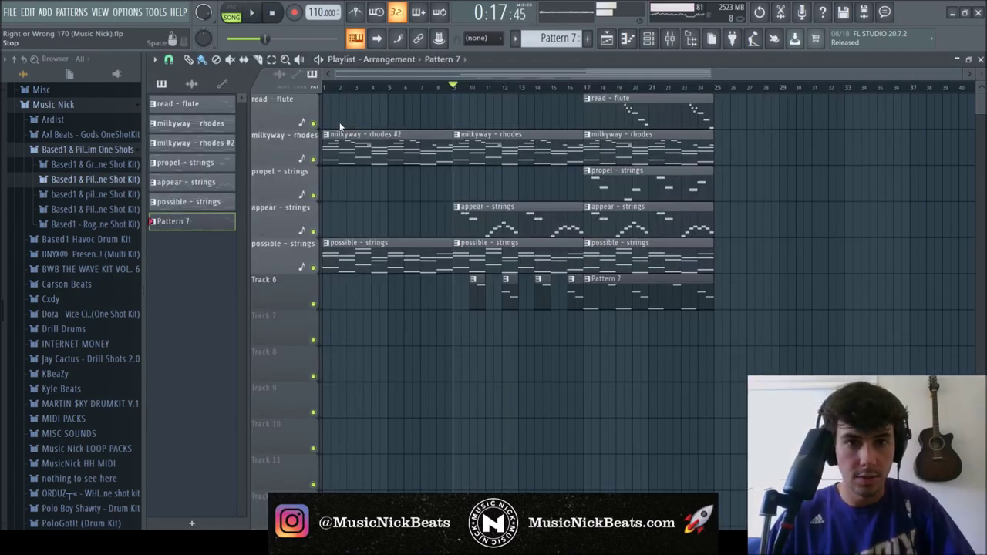
# - Select all clips in the playlist across bars 1 to 24 and bring up the channel rack and mixer
pyautogui.hotkey('ctrl', 'a')
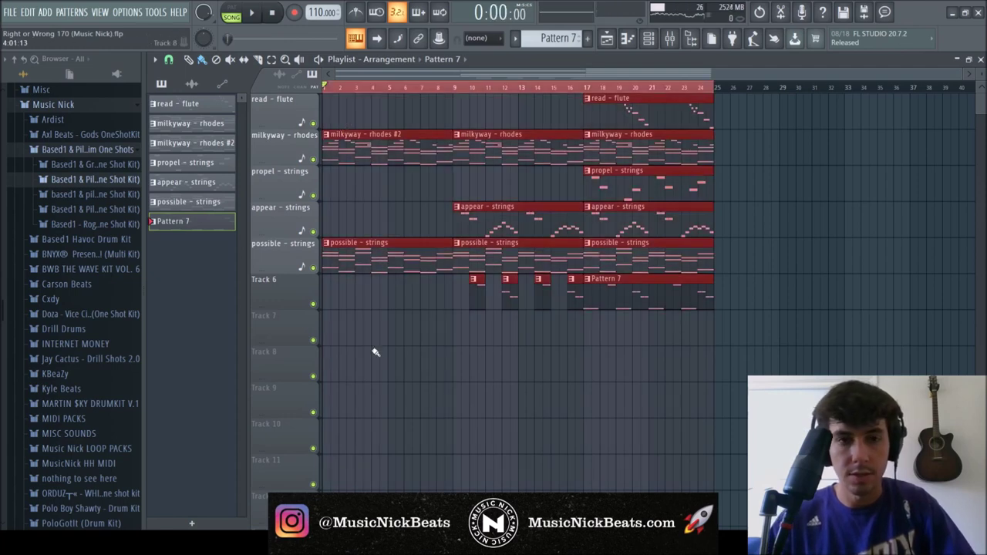
pyautogui.press('F6')
pyautogui.press('F9')
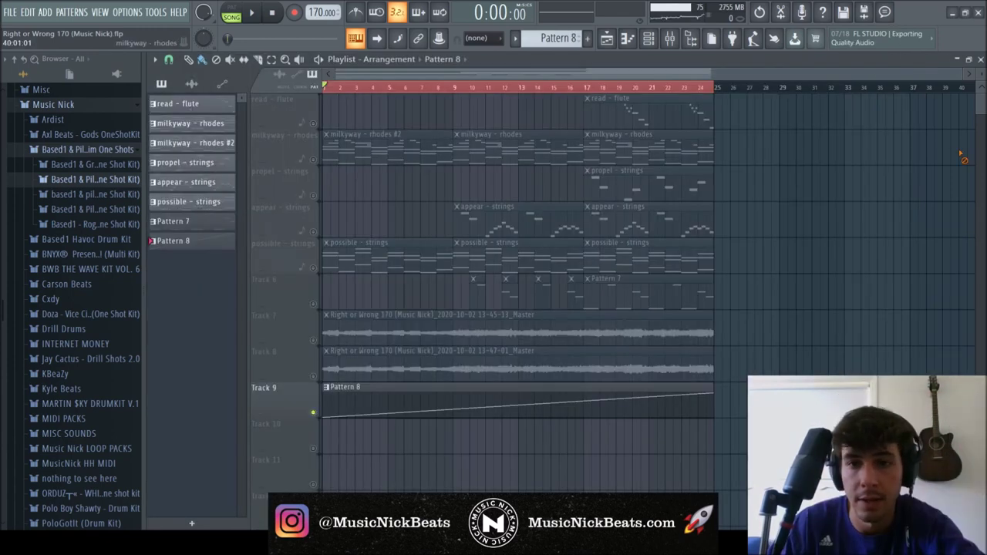
# - Inspect the sample settings of the two rendered master audio clips on Track 7 and Track 8
pyautogui.scroll(-2, 370, 387)
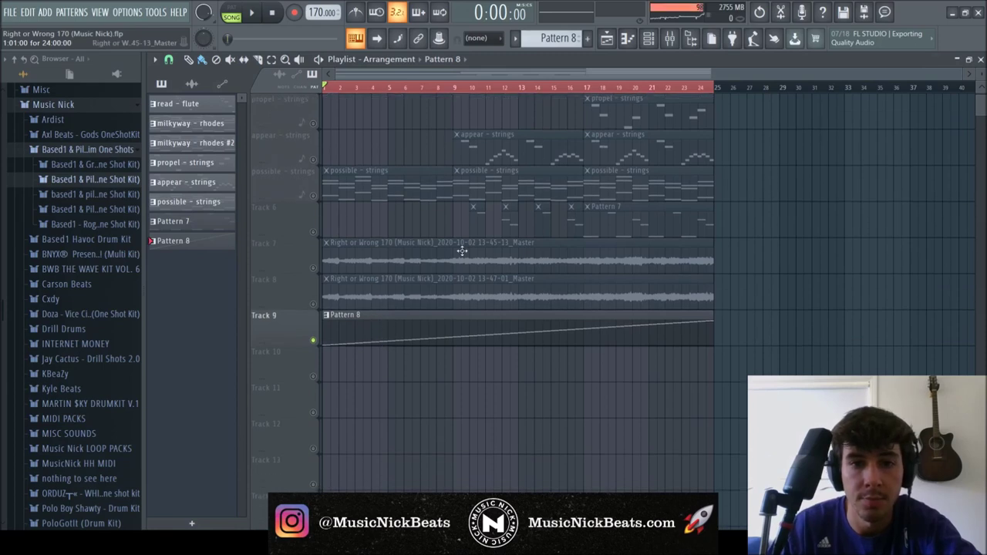
pyautogui.doubleClick(391, 256)
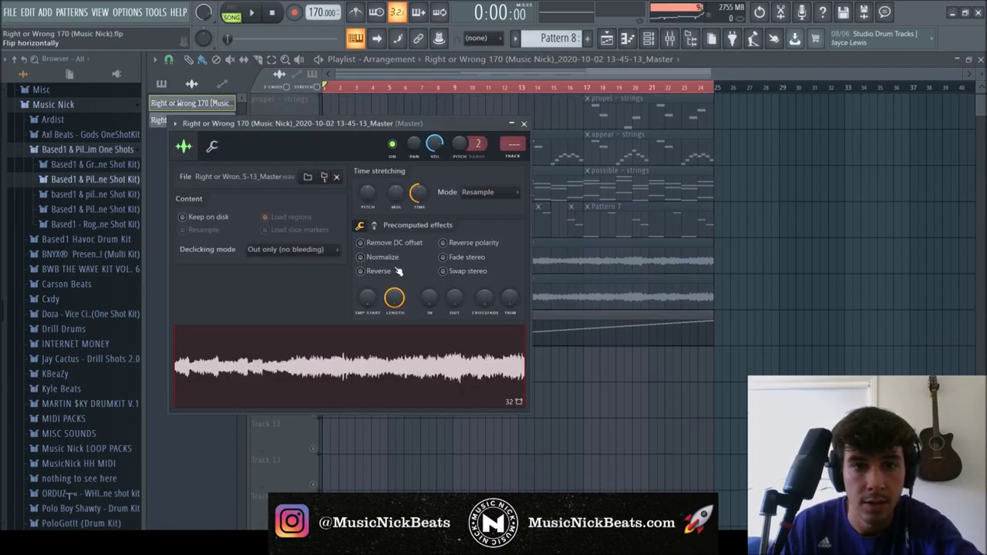
pyautogui.click(523, 124)
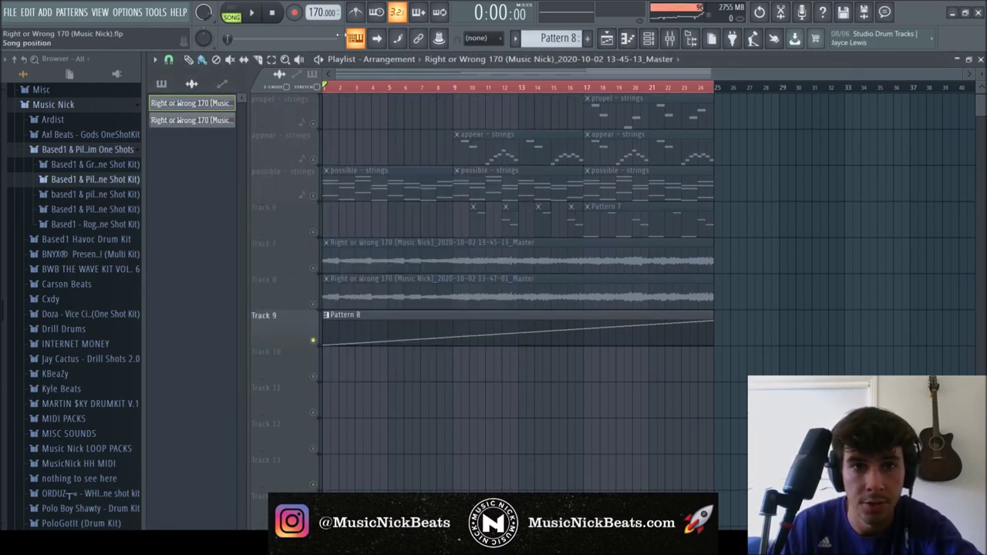
pyautogui.doubleClick(378, 296)
pyautogui.click(540, 139)
# - Examine the Fruity Slicer settings of the second master render's sliced channel in the channel rack
pyautogui.press('F6')
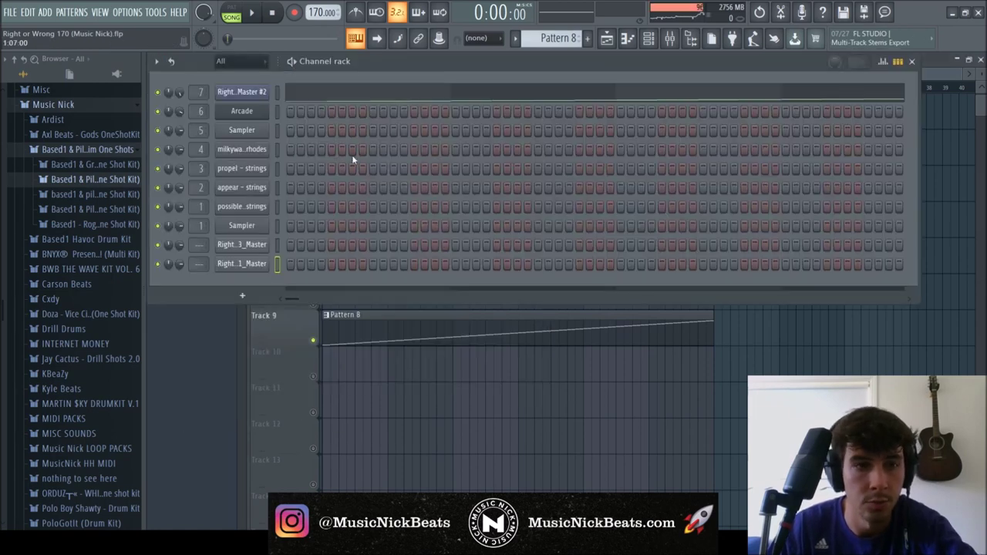
pyautogui.click(240, 96)
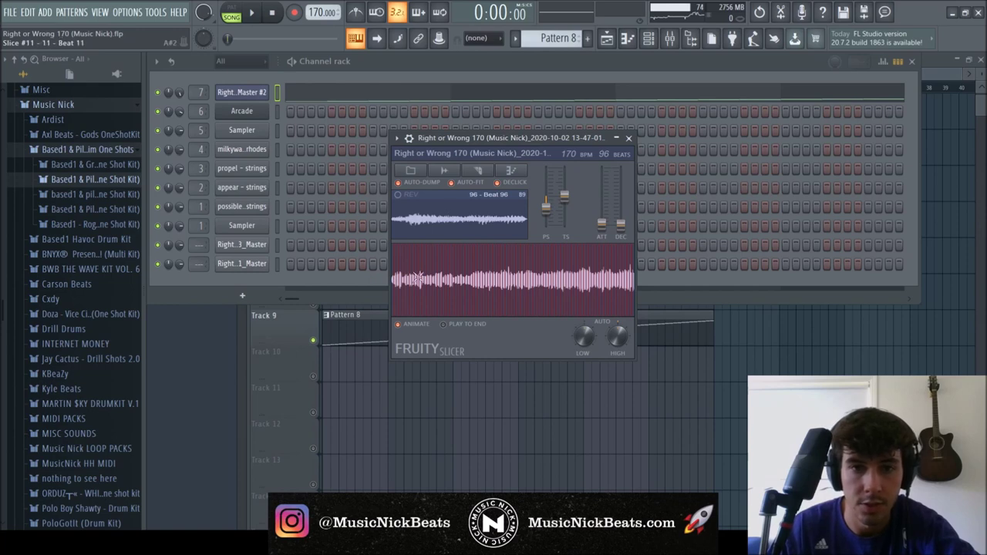
pyautogui.click(630, 139)
# - Review the Drip and EffectRack effects on the sliced render's mixer track
pyautogui.press('F9')
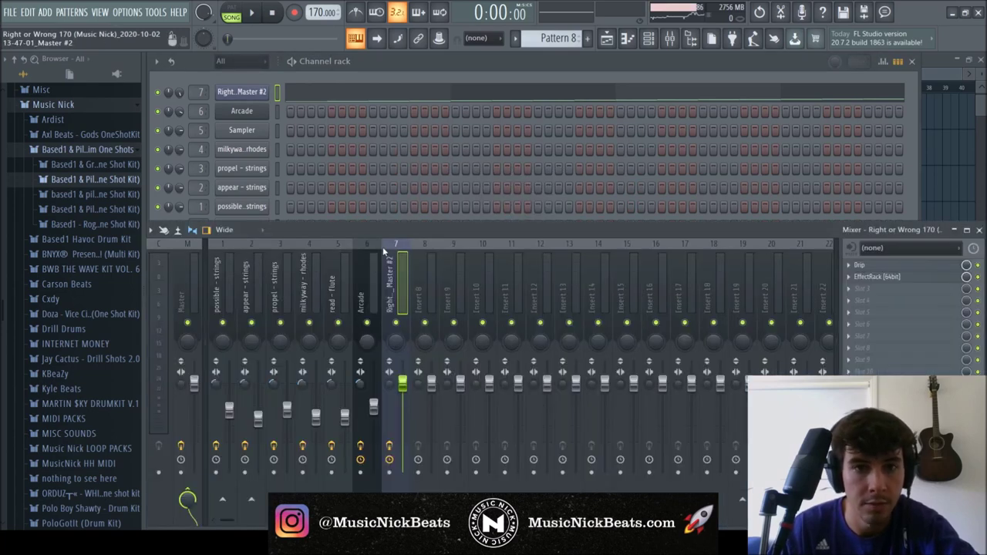
pyautogui.click(860, 265)
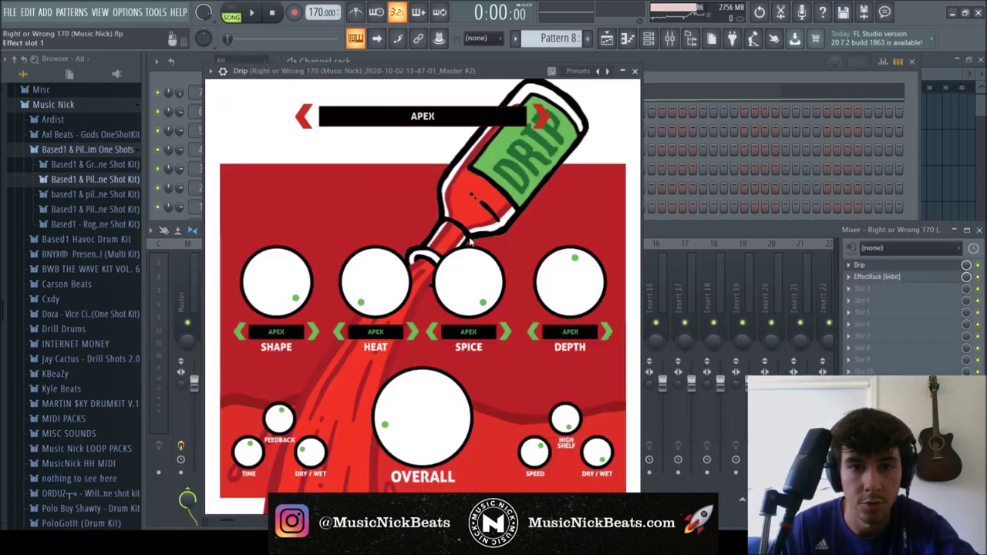
pyautogui.click(634, 71)
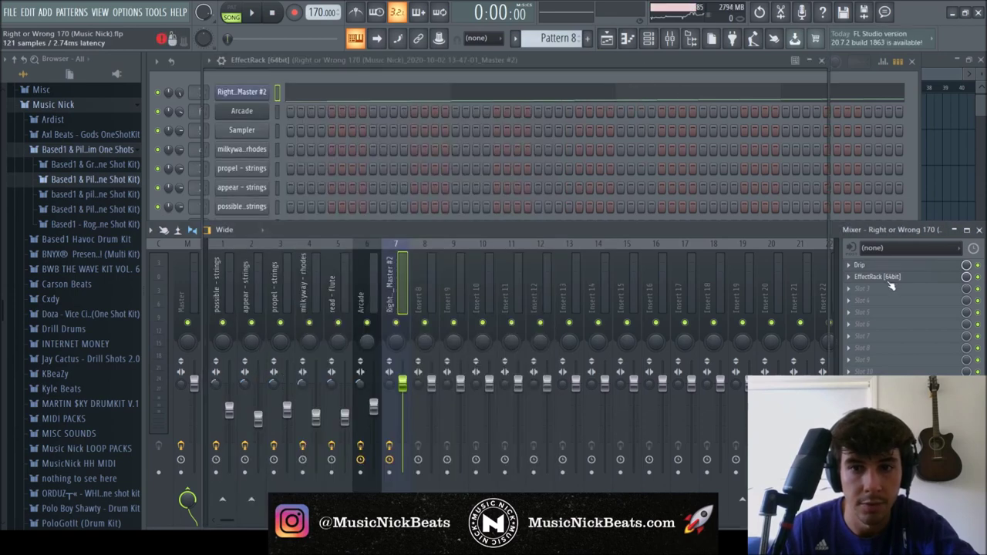
pyautogui.click(877, 276)
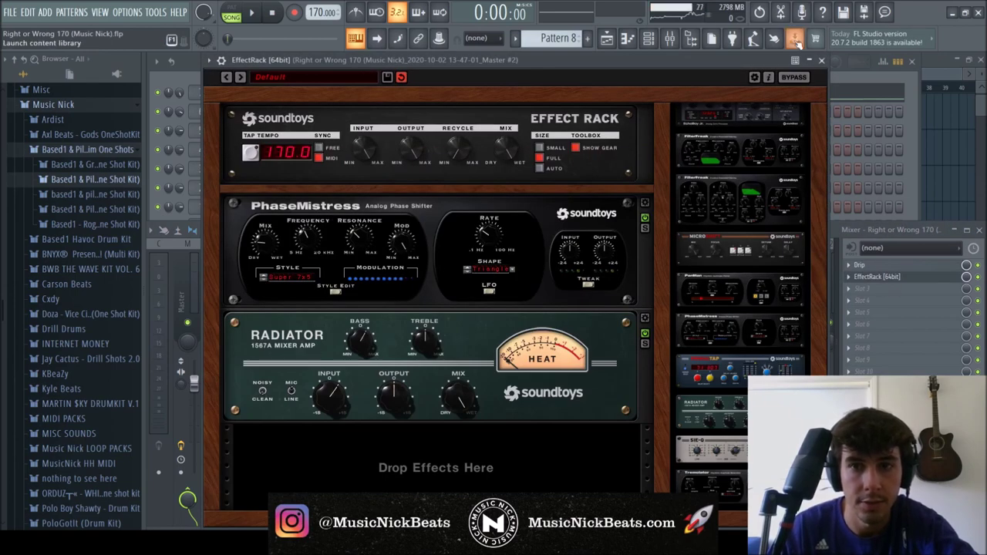
pyautogui.click(821, 62)
# - Review the rendered clips in the playlist and the ValhallaVintageVerb settings on the mixer's Master track
pyautogui.click(196, 292)
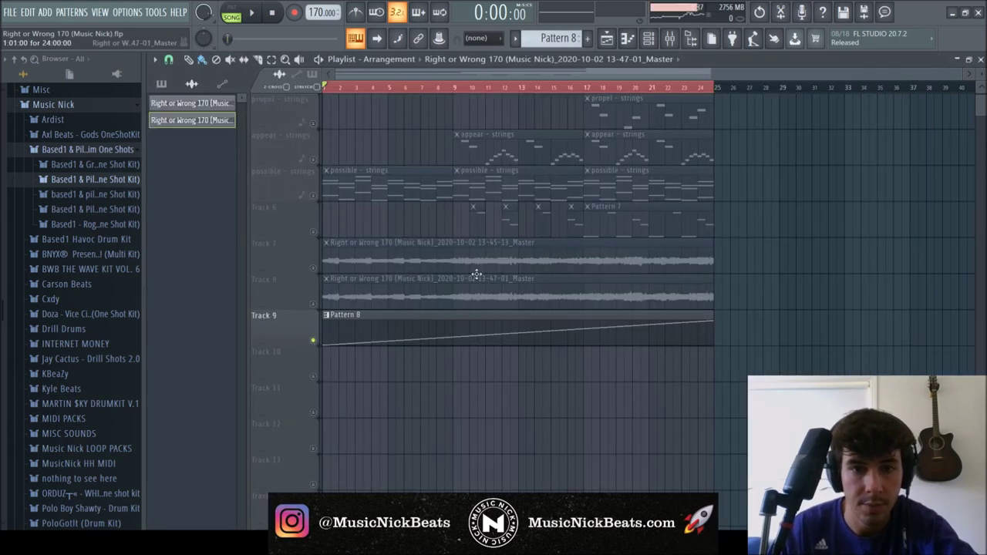
pyautogui.press('F6')
pyautogui.press('F9')
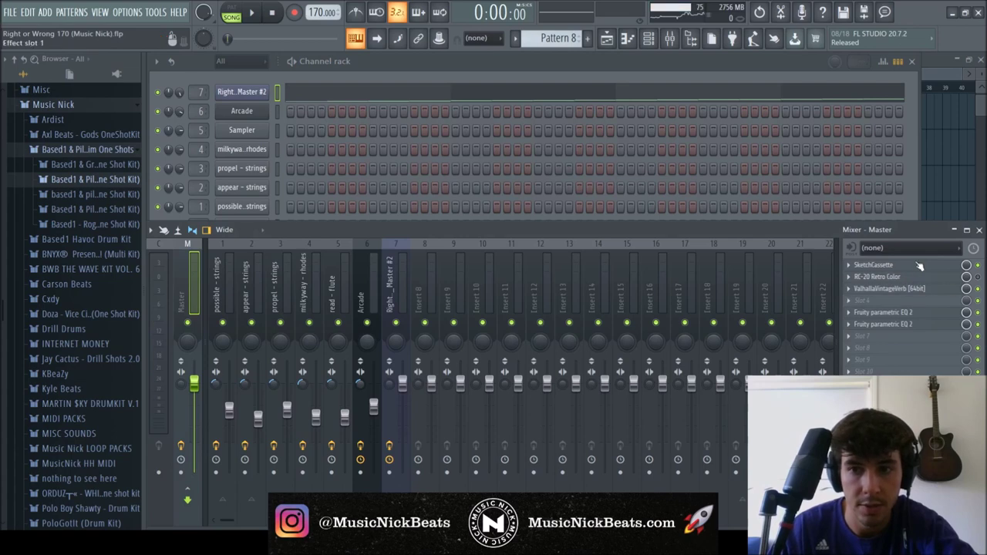
pyautogui.click(907, 290)
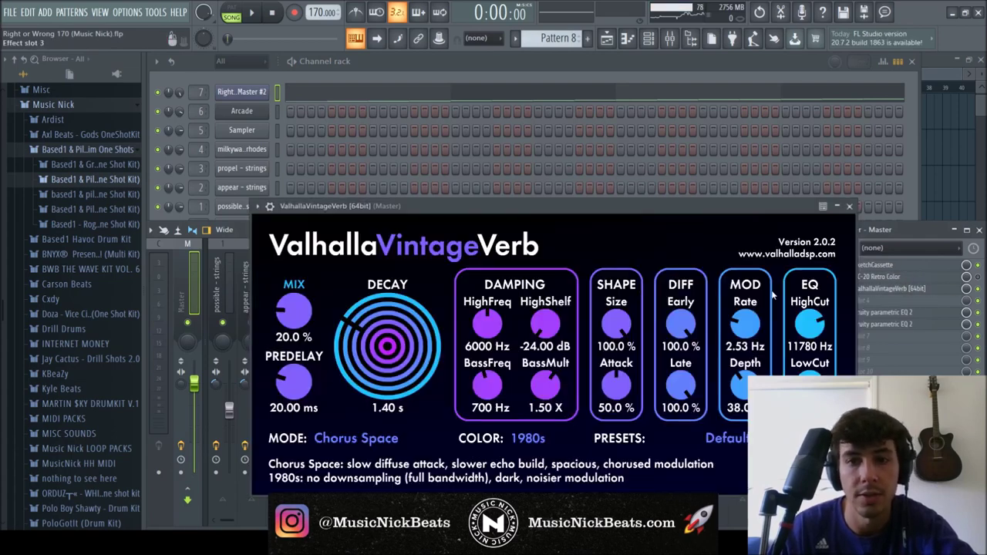
pyautogui.click(849, 206)
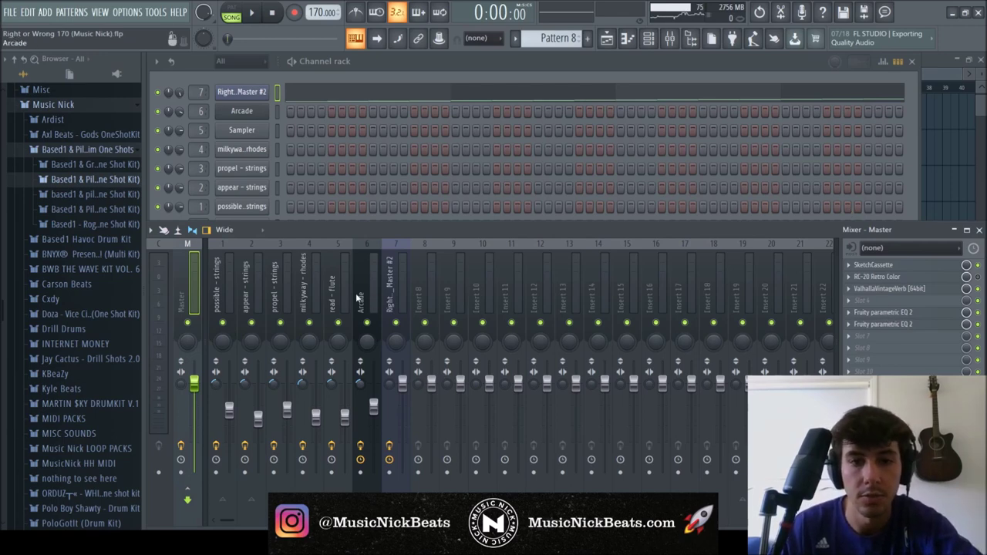
# - Play the Pattern 8 clip on Track 9 from the start, stop playback and go back to the mixer's Master track
pyautogui.click(969, 167)
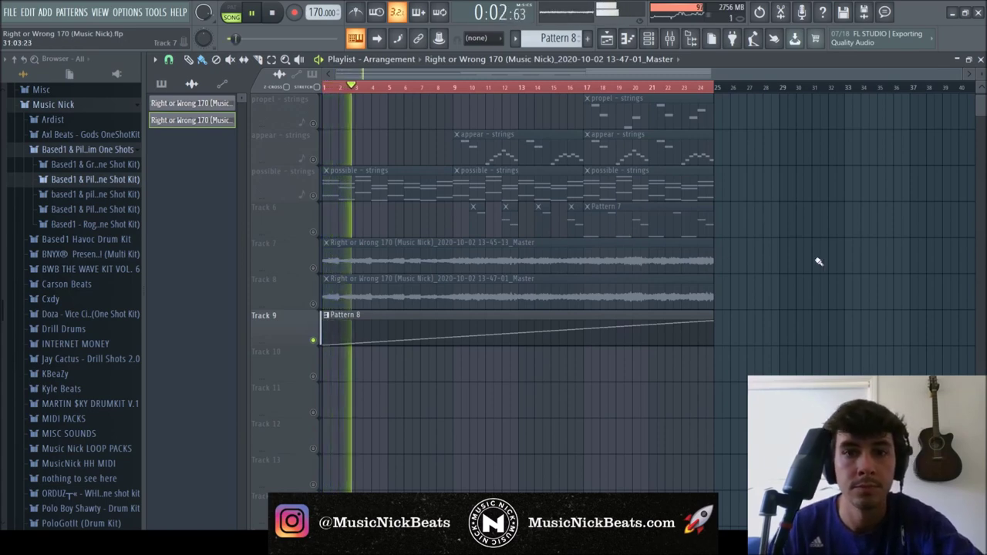
pyautogui.click(273, 13)
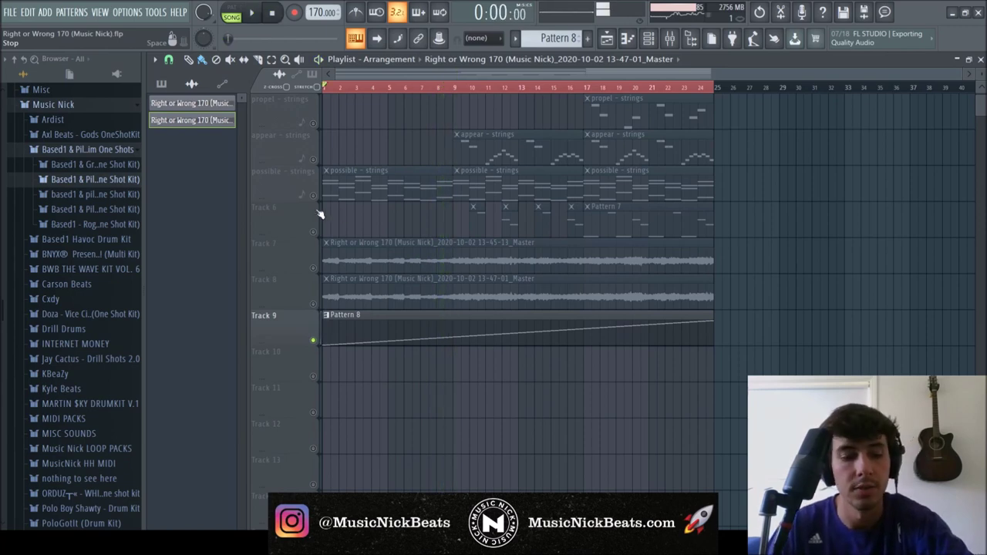
pyautogui.press('F6')
pyautogui.press('F9')
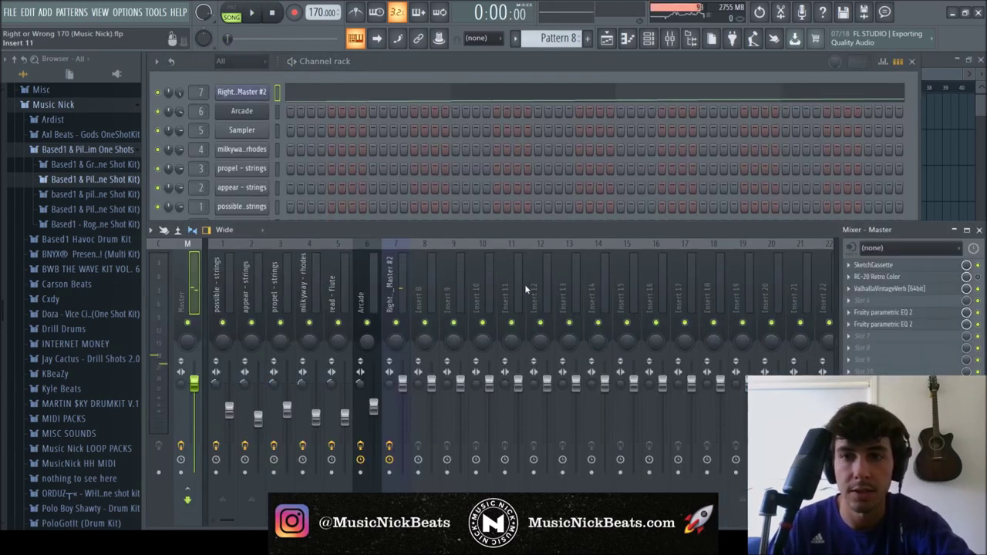
pyautogui.click(182, 472)
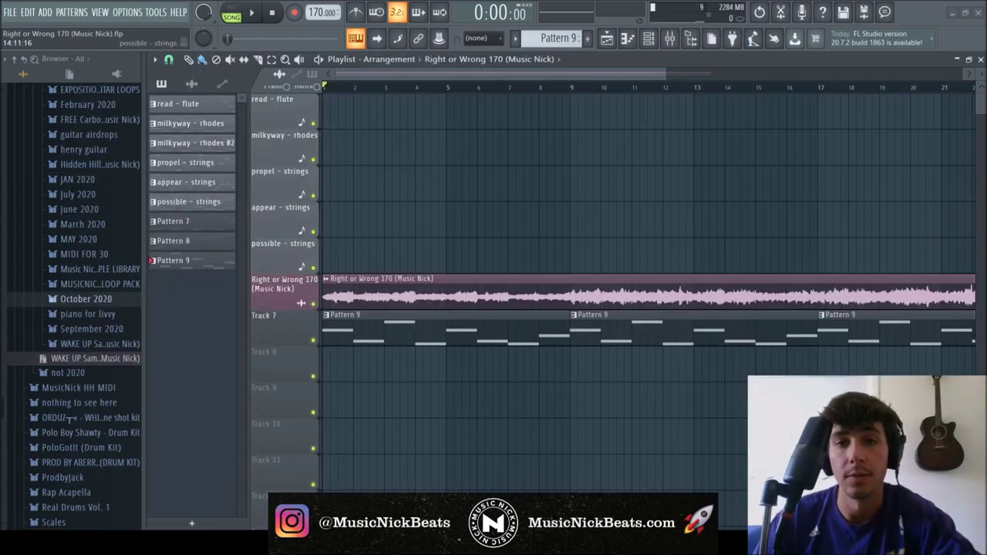
# - Examine the Right or Wrong 170 audio clip and the Sampler notes of Pattern 9 in the piano roll
pyautogui.scroll(-4, 432, 185)
pyautogui.scroll(3, 429, 185)
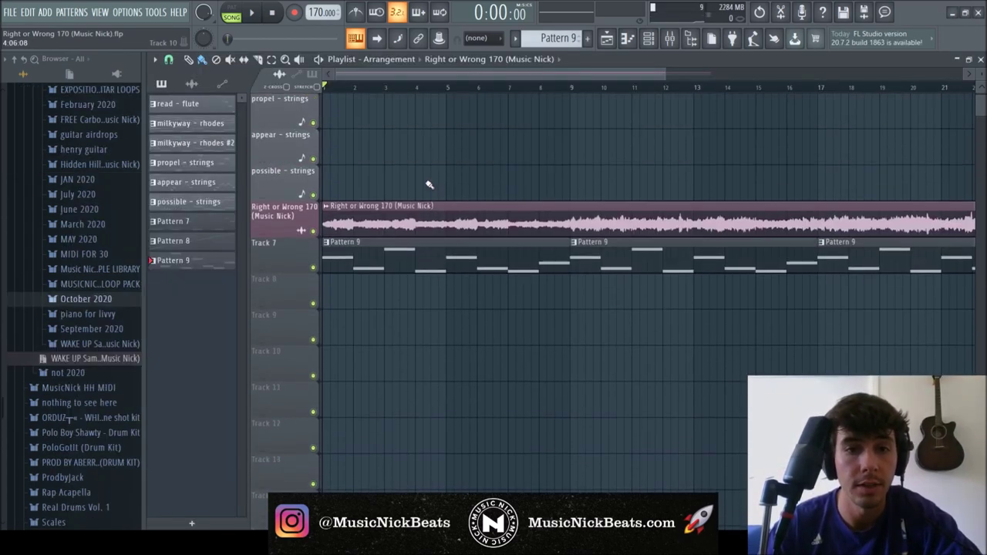
pyautogui.scroll(-3, 429, 185)
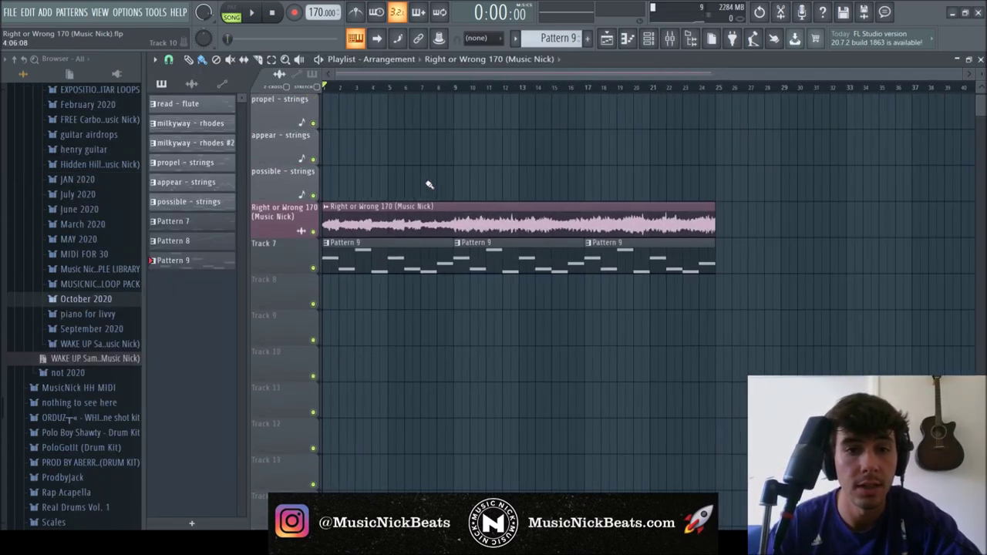
pyautogui.doubleClick(352, 245)
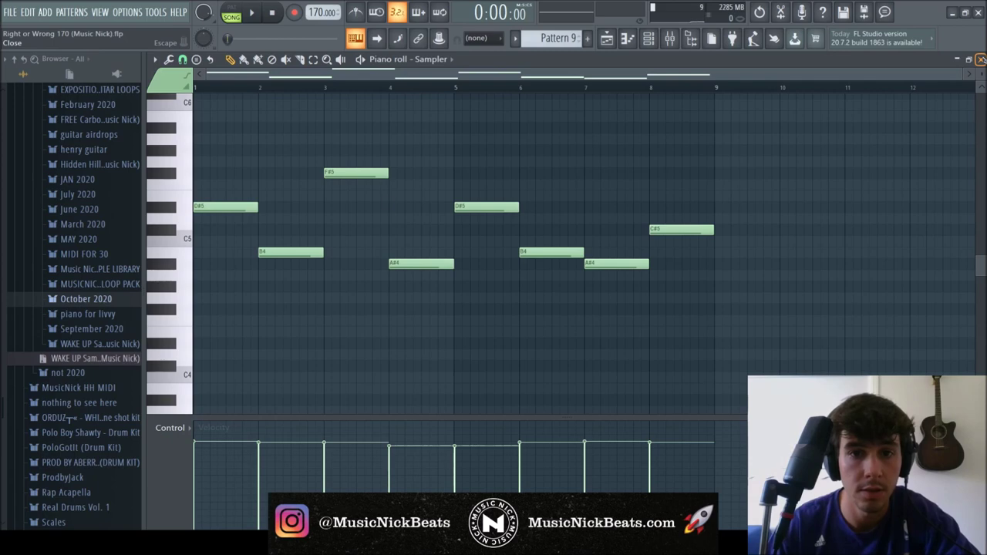
pyautogui.click(980, 59)
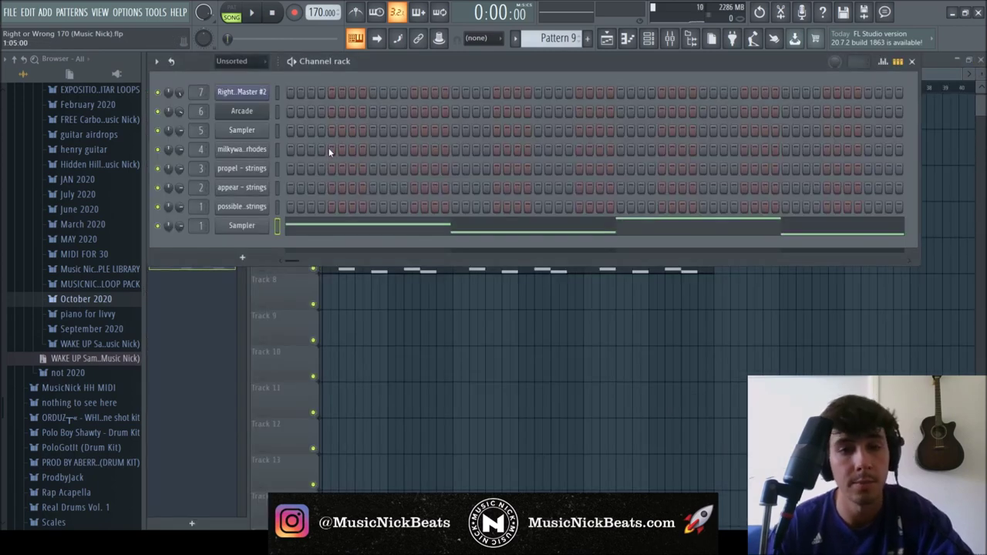
# - Browse to the drum kit's Snares folder and audition Snare [ Metro ] and Snare [ Past Tense ] while the beat plays
pyautogui.click(62, 299)
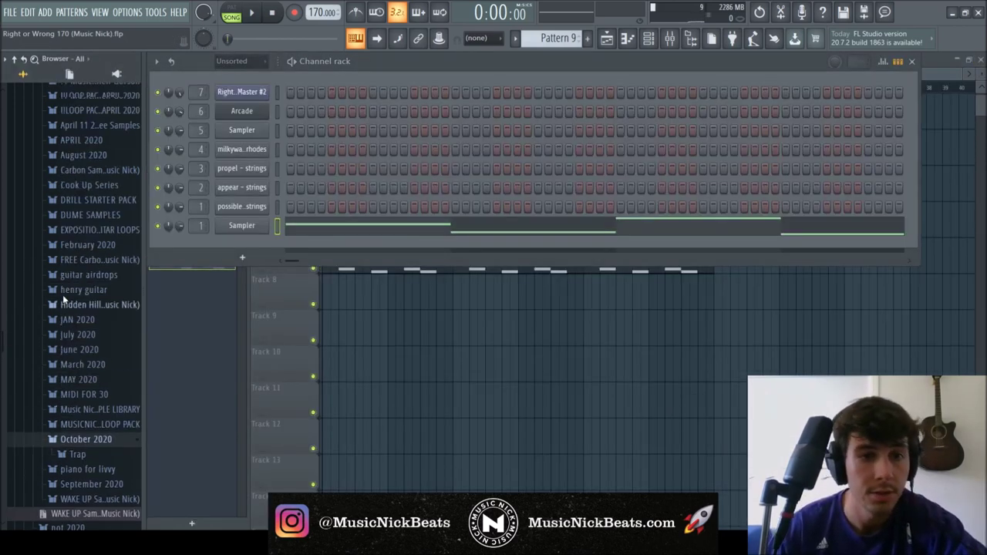
pyautogui.scroll(6, 65, 270)
pyautogui.scroll(8, 73, 193)
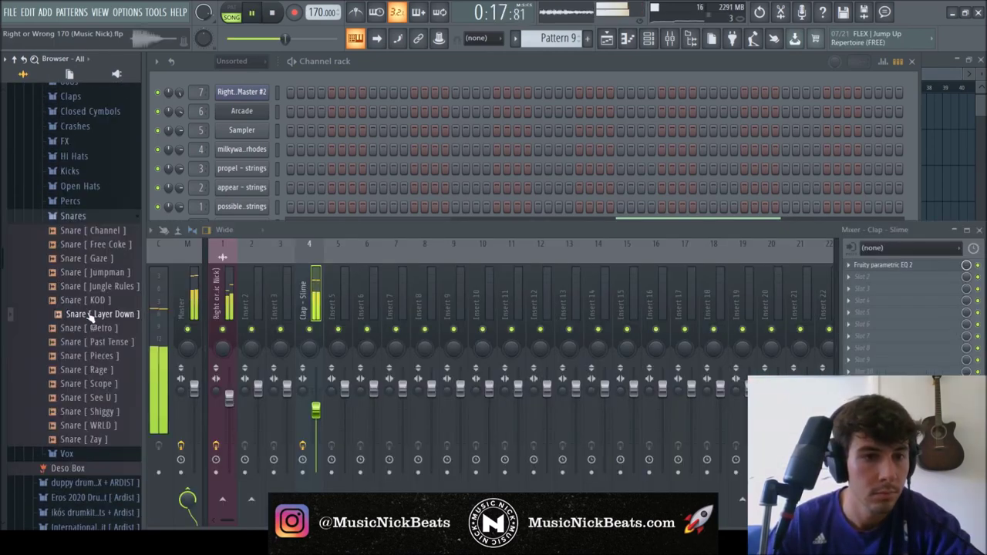
pyautogui.click(90, 330)
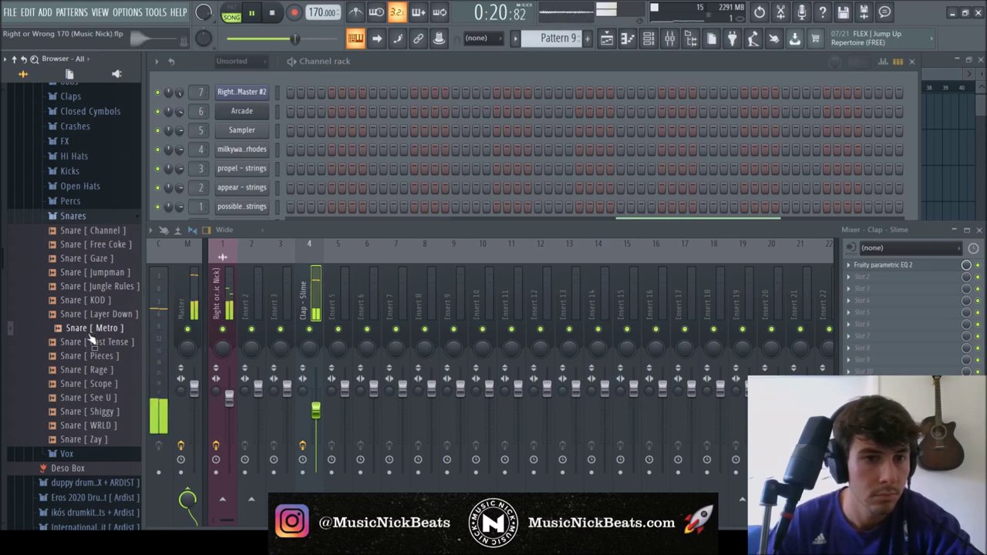
pyautogui.click(91, 344)
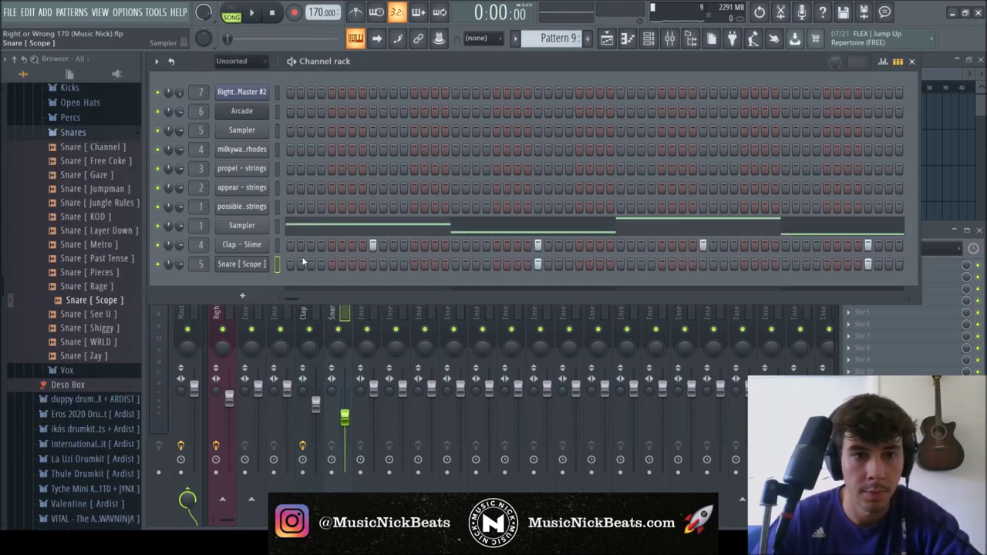
# - Add extra C5 hits to the Snare [ Scope ] part in bars 4, 6 and 8 while the pattern plays
pyautogui.press('F7')
pyautogui.press('space')
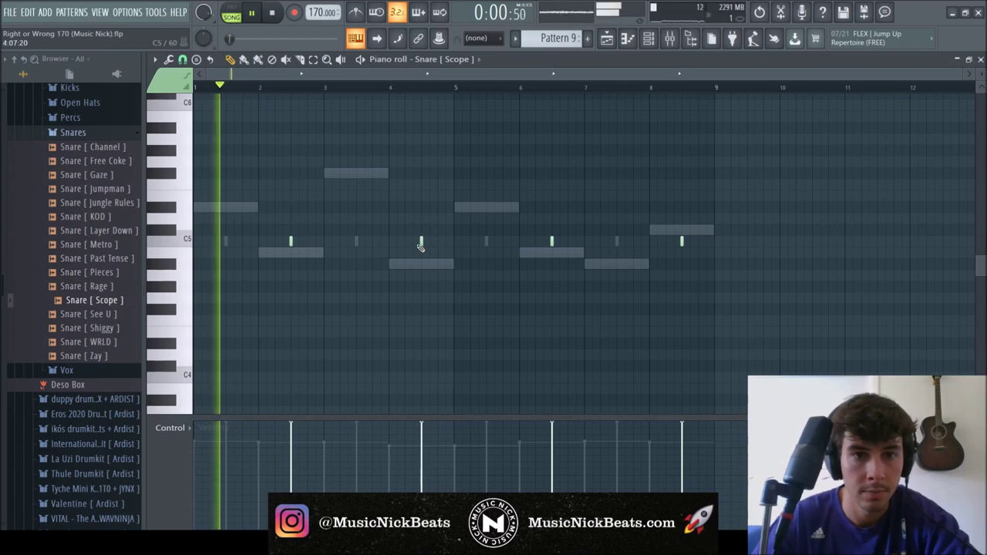
pyautogui.scroll(3, 424, 242)
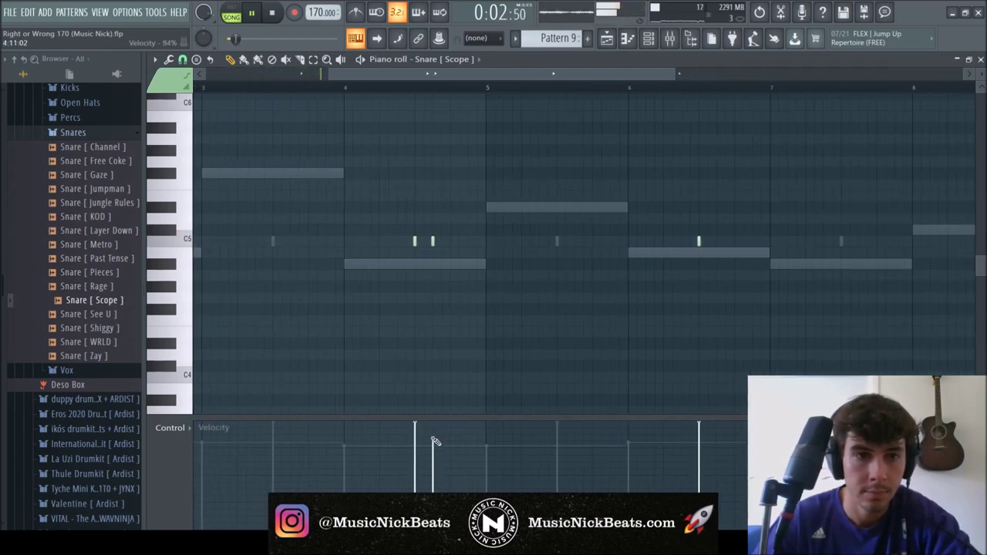
pyautogui.scroll(-3, 438, 370)
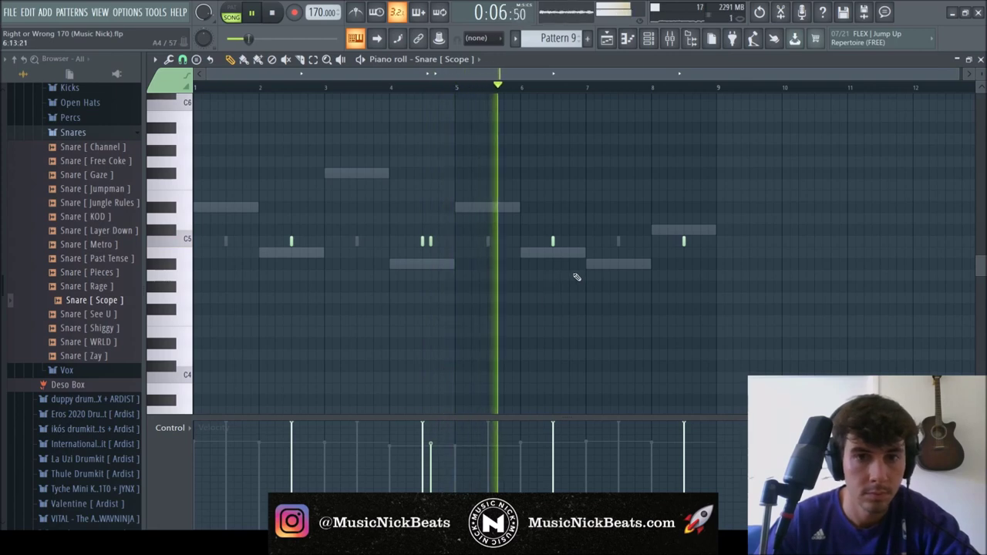
pyautogui.scroll(2, 581, 260)
pyautogui.click(578, 241)
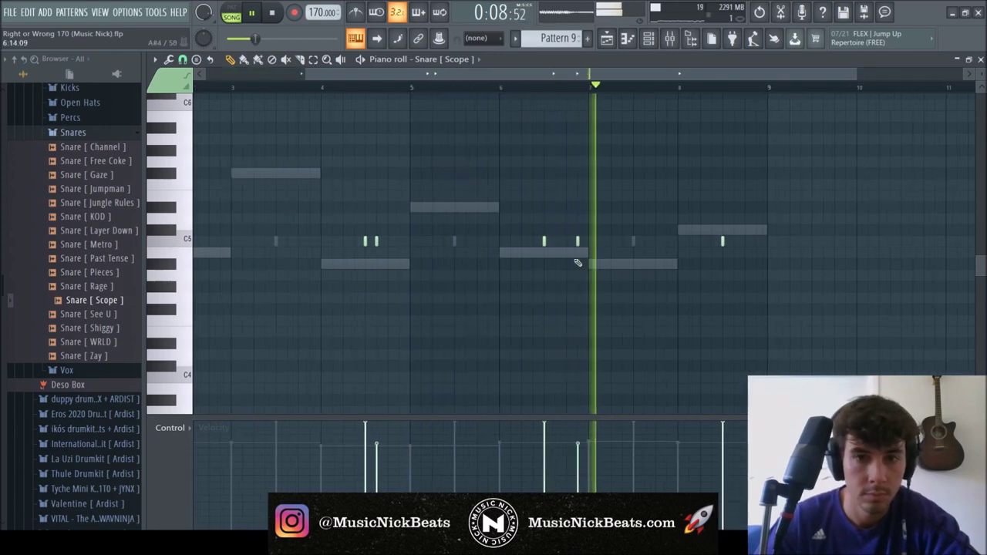
pyautogui.click(733, 241)
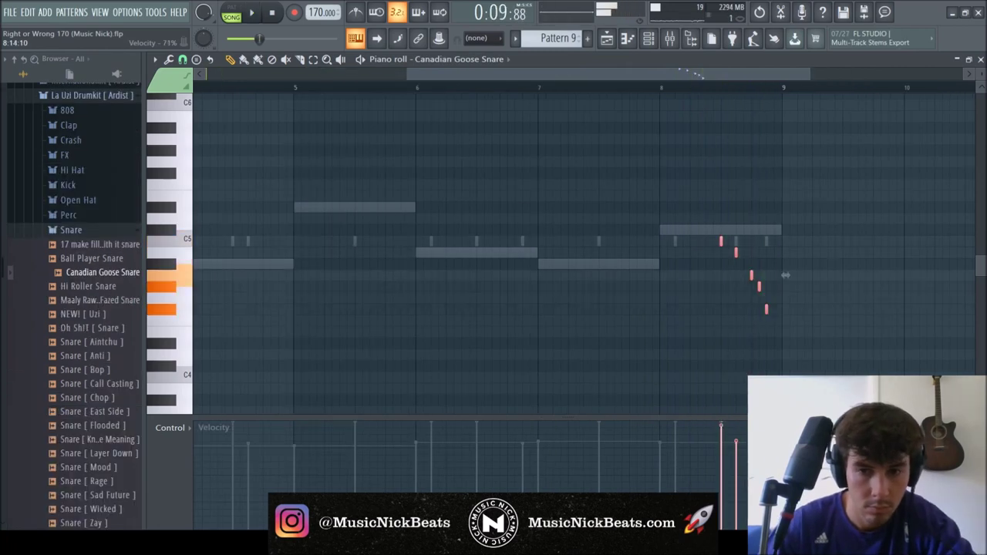
# - Duplicate all Hi Hat [ Small Face ] notes and offset the copies into the gaps, giving eight evenly spaced hits per bar
pyautogui.press('space')
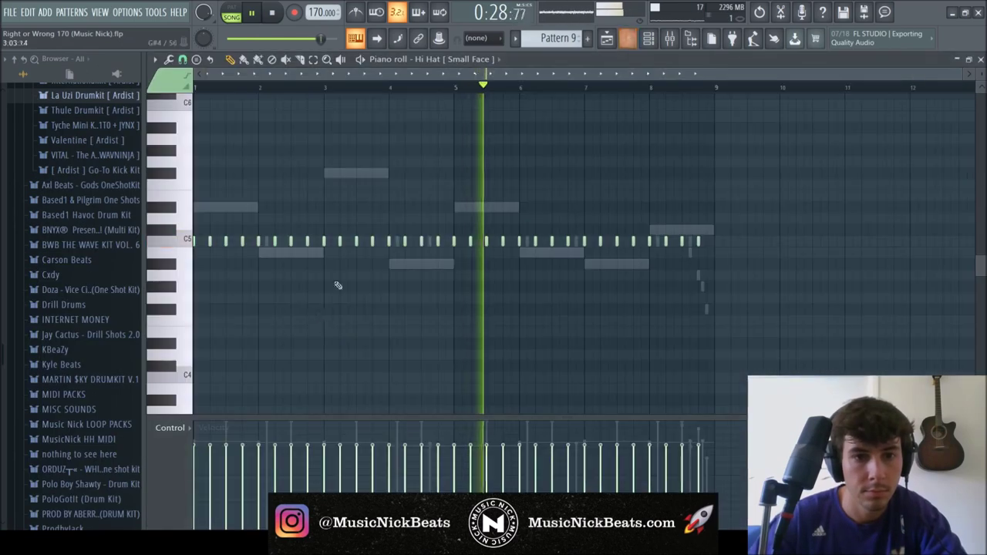
pyautogui.hotkey('ctrl', 'a')
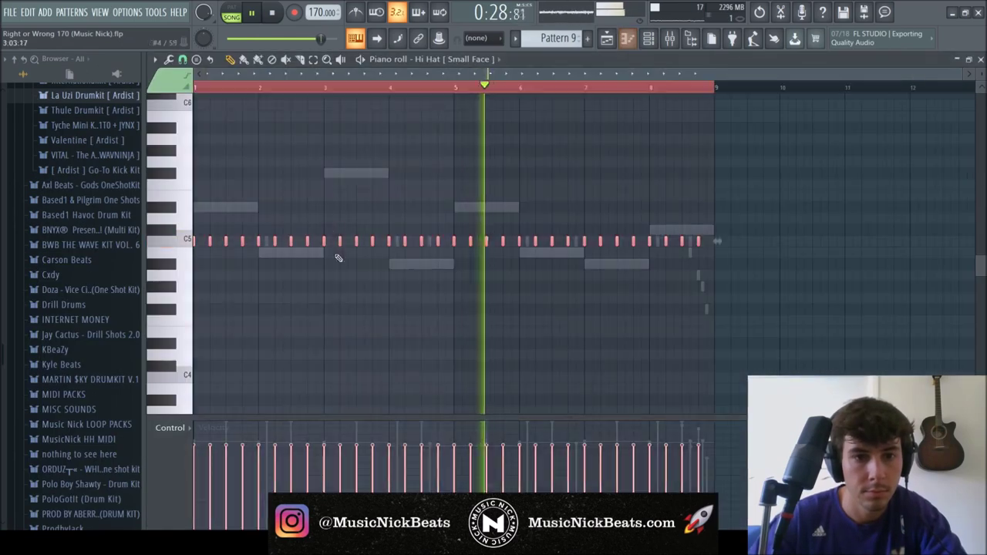
pyautogui.moveTo(341, 239); pyautogui.dragTo(348, 239)
pyautogui.keyDown('ctrl'); pyautogui.click(258, 171); pyautogui.keyUp('ctrl')
pyautogui.scroll(3, 255, 100)
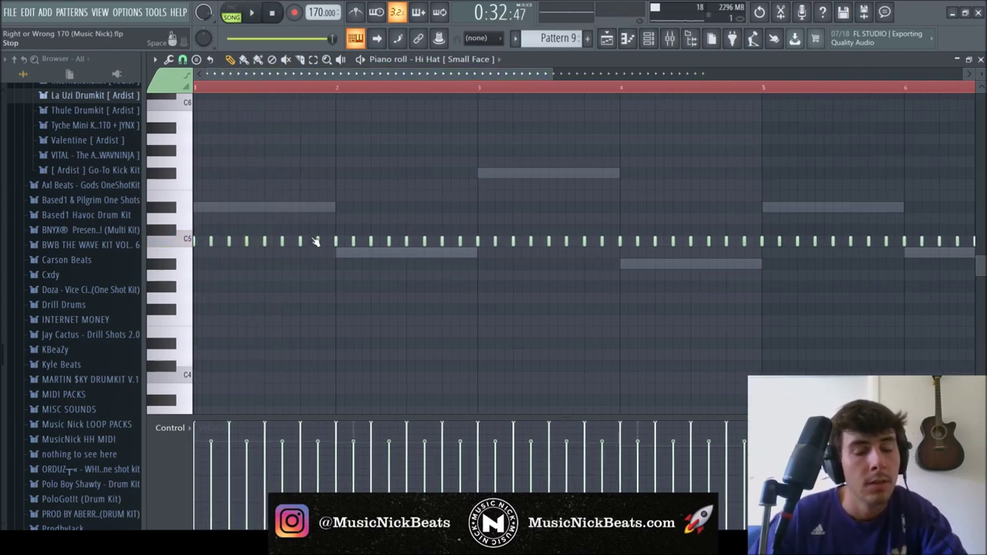
# - Add a short hi-hat roll near the end of bar 2, one position earlier, and lower its middle hit's velocity
pyautogui.press('space')
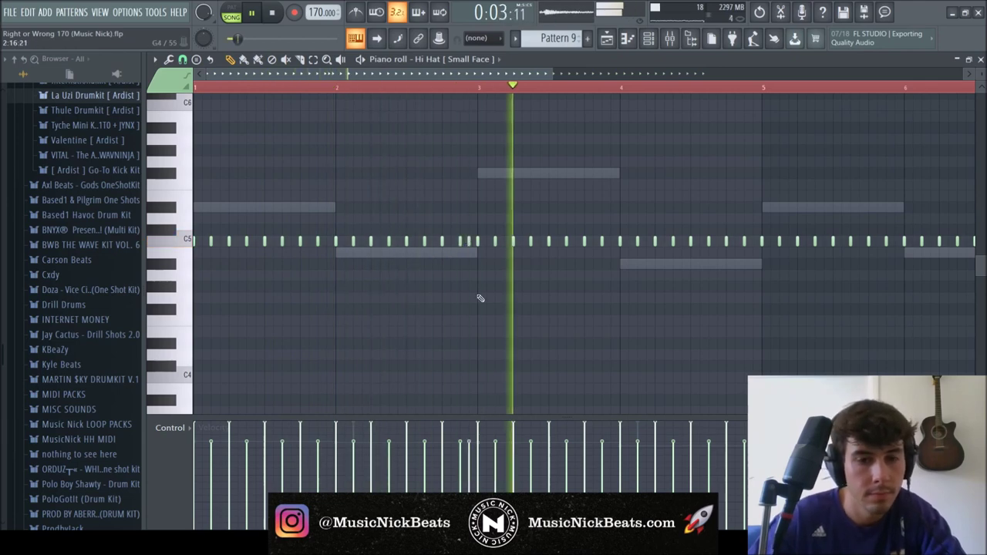
pyautogui.click(468, 242)
pyautogui.moveTo(468, 242); pyautogui.dragTo(451, 242)
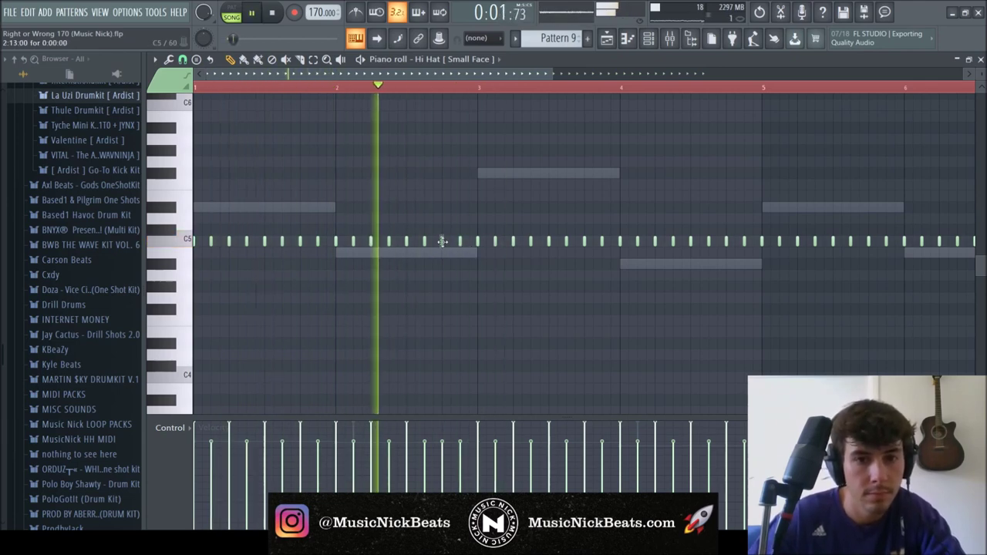
pyautogui.press('space')
pyautogui.press('space')
pyautogui.click(443, 423)
pyautogui.click(452, 449)
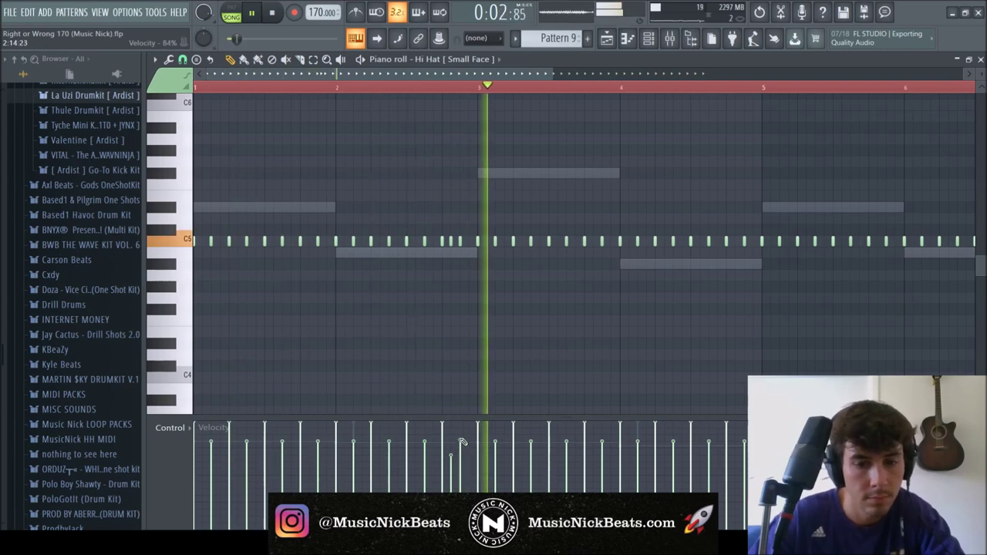
# - Replace the Hi Hat [ Small Face ] notes in bars 5 to 8 with a duplicate of bars 1 to 4
pyautogui.scroll(-2, 485, 342)
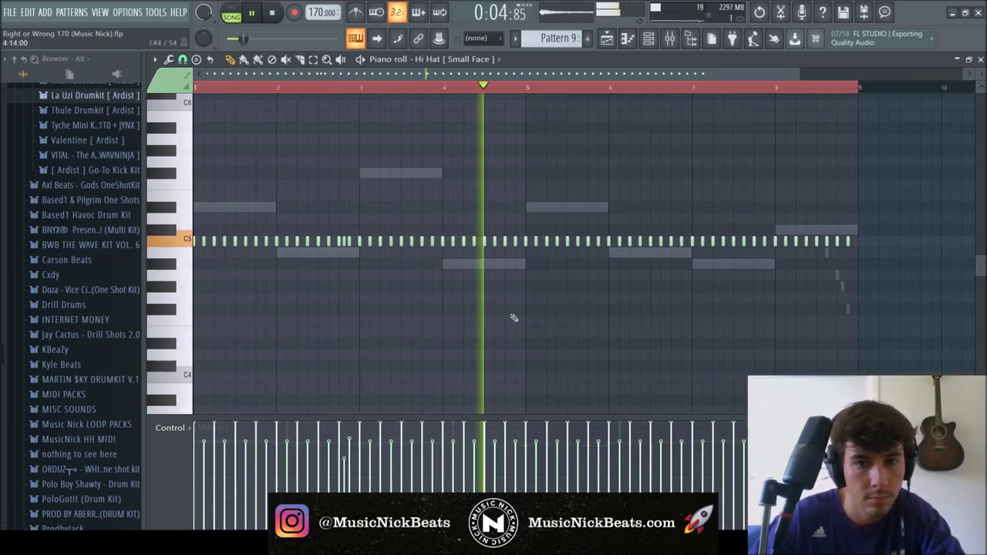
pyautogui.press('space')
pyautogui.scroll(-1, 527, 287)
pyautogui.press('space')
pyautogui.moveTo(471, 242); pyautogui.dragTo(738, 242)
pyautogui.moveTo(744, 87); pyautogui.dragTo(473, 121)
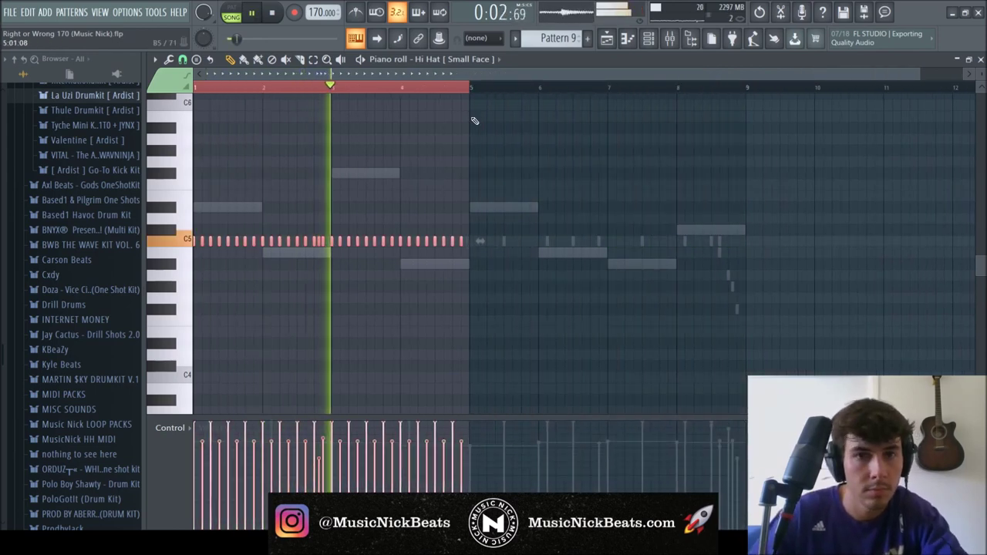
pyautogui.hotkey('ctrl', 'b')
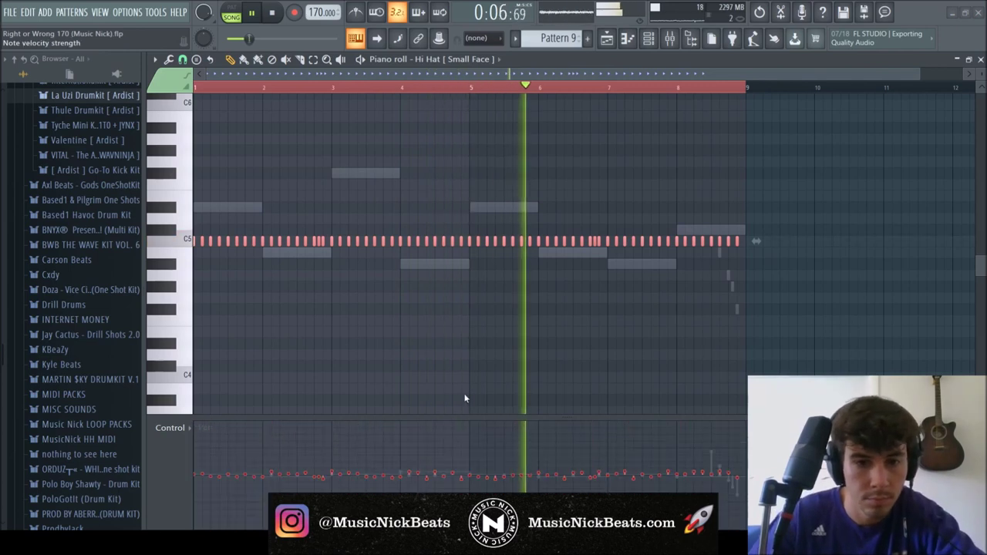
pyautogui.keyDown('ctrl'); pyautogui.click(625, 328); pyautogui.keyUp('ctrl')
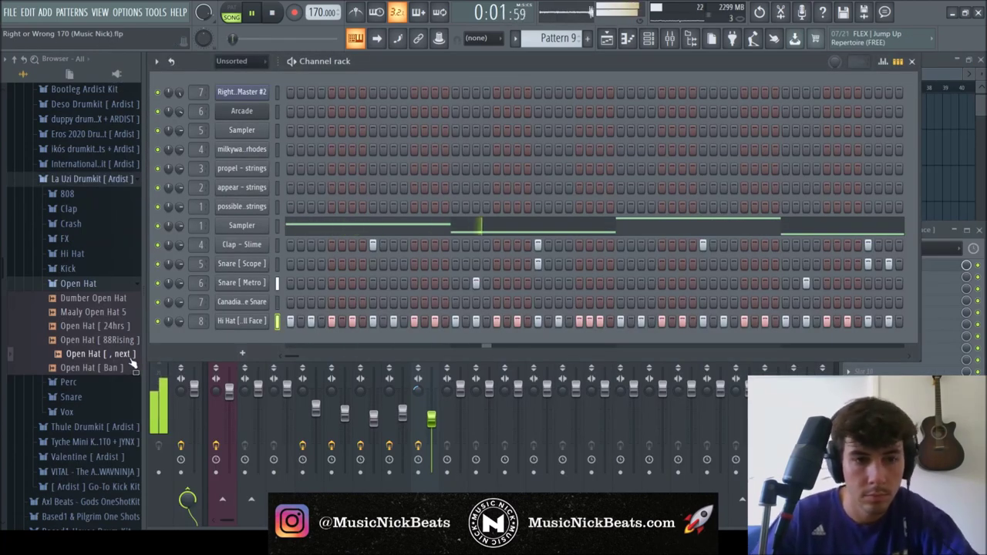
# - Add Open Hat [ , next ] as a channel with a C5 hit on beat 2 of bar 2, duplicated into bar 6
pyautogui.moveTo(133, 362); pyautogui.dragTo(254, 342)
pyautogui.press('space')
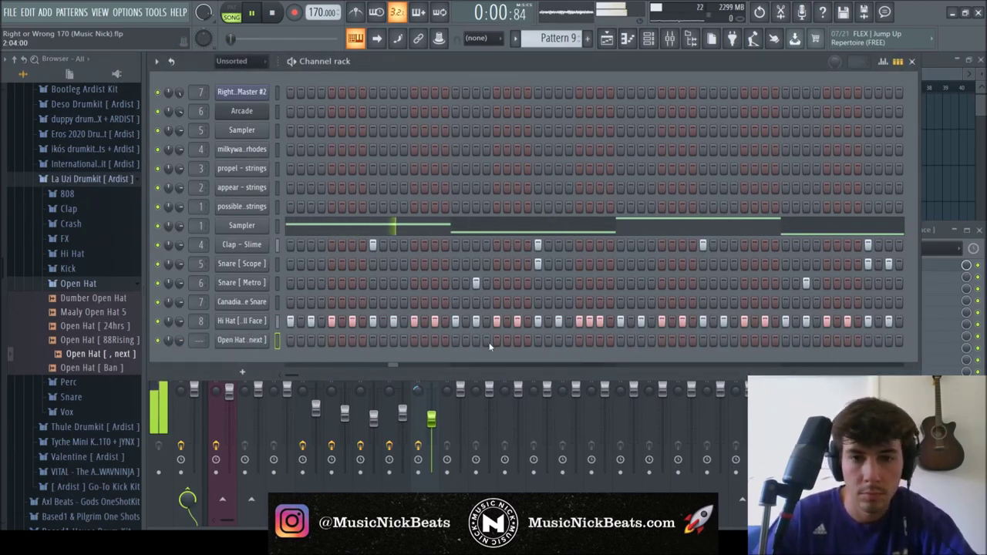
pyautogui.press('F7')
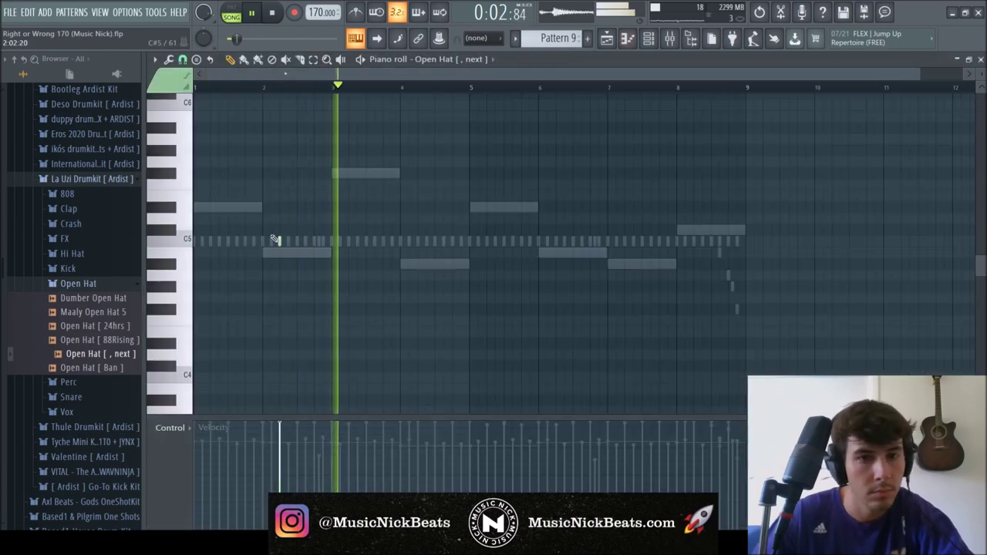
pyautogui.moveTo(473, 91); pyautogui.dragTo(104, 159)
pyautogui.hotkey('ctrl', 'b')
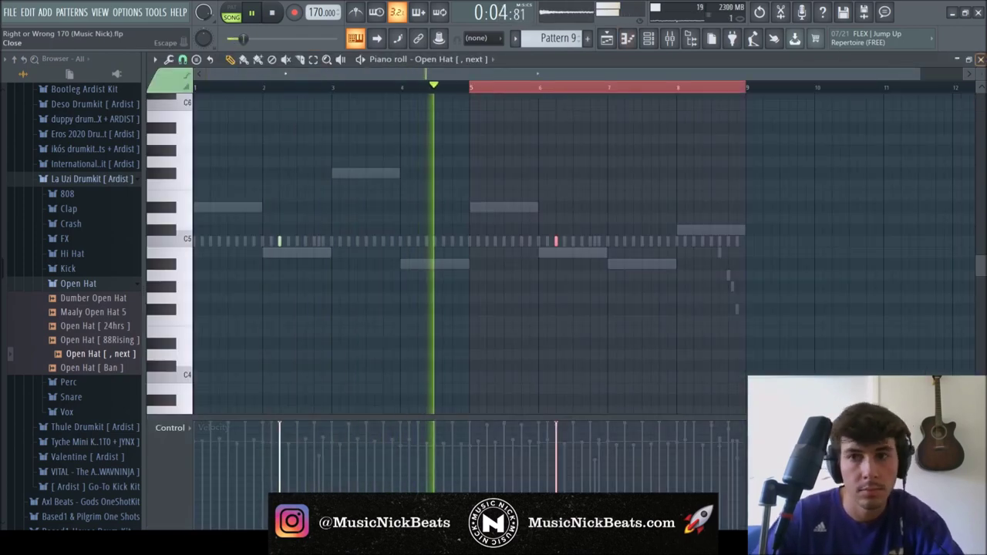
# - Add a second Open Hat [ , next ] channel, reverse its sample and raise its silence trim to maximum
pyautogui.press('F7')
pyautogui.moveTo(109, 356); pyautogui.dragTo(239, 359)
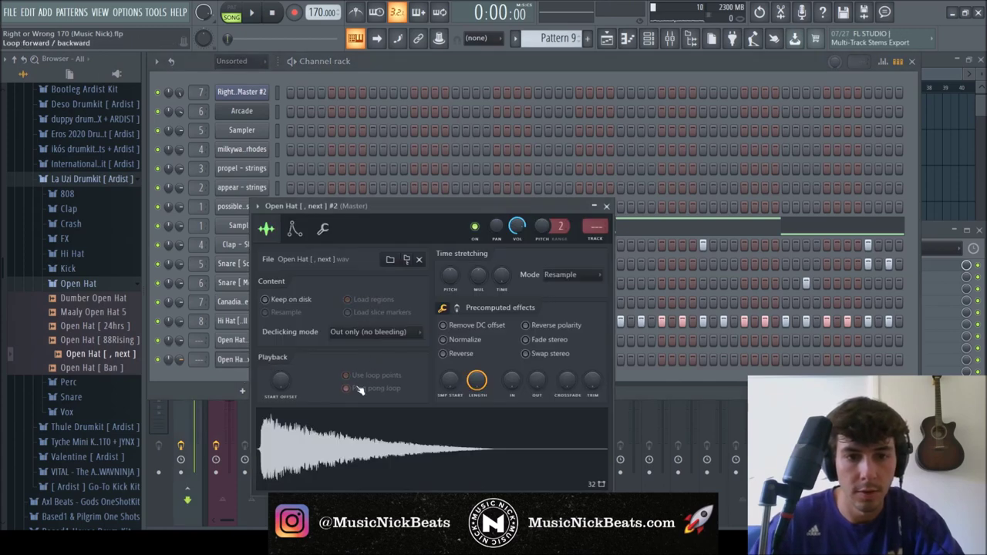
pyautogui.click(443, 353)
pyautogui.moveTo(598, 391); pyautogui.dragTo(557, 359)
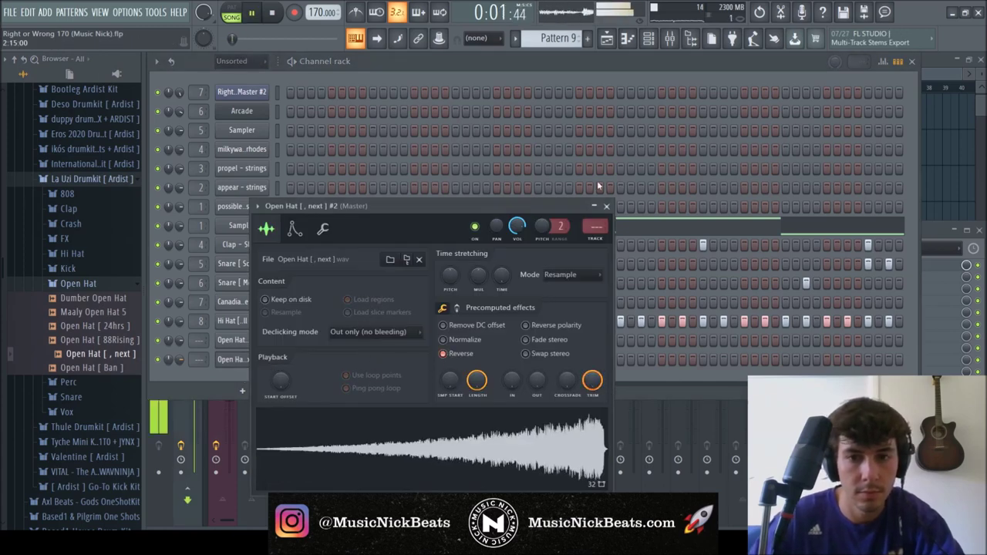
pyautogui.click(606, 206)
# - Place one reversed open hat hit on beat 2 of bar 3 and play it with the beat
pyautogui.click(662, 360)
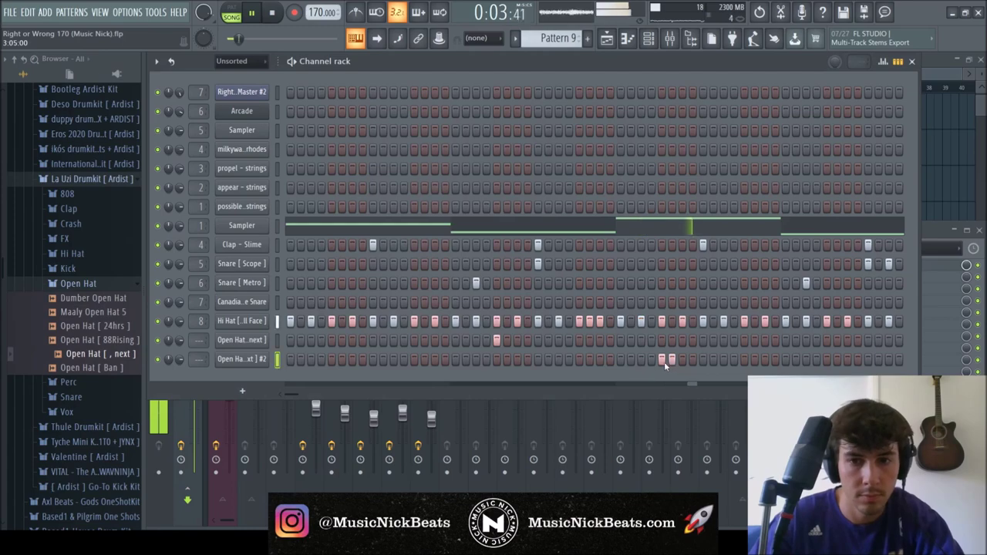
pyautogui.press('F7')
pyautogui.press('space')
pyautogui.press('space')
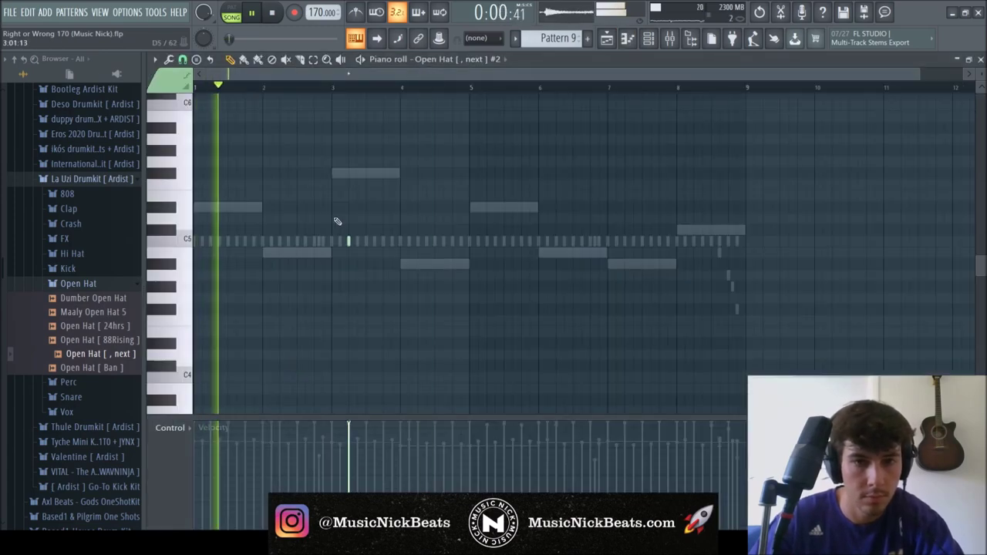
# - Add a fade-in to the reversed Open Hat [ , next ] #2 sample
pyautogui.press('F6')
pyautogui.click(252, 359)
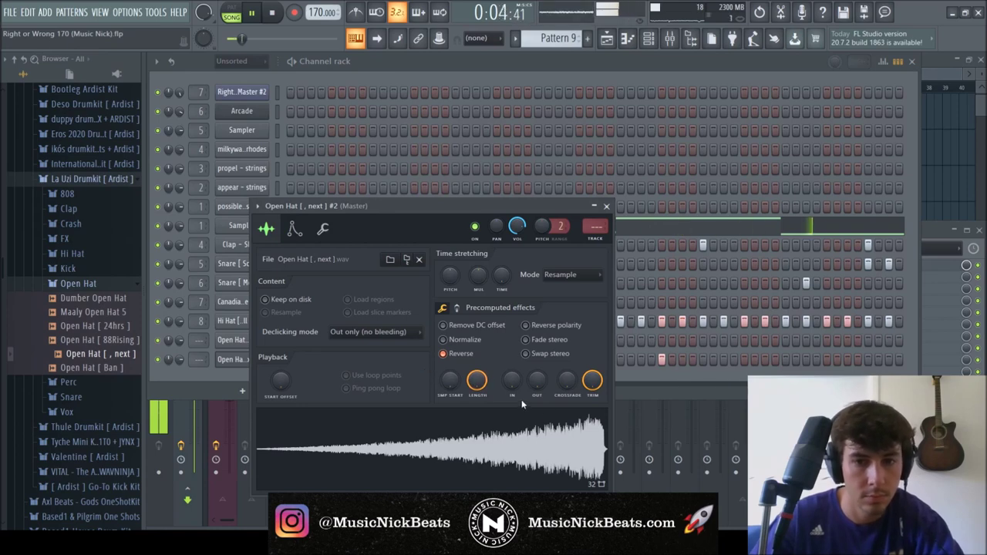
pyautogui.moveTo(513, 390); pyautogui.dragTo(509, 400)
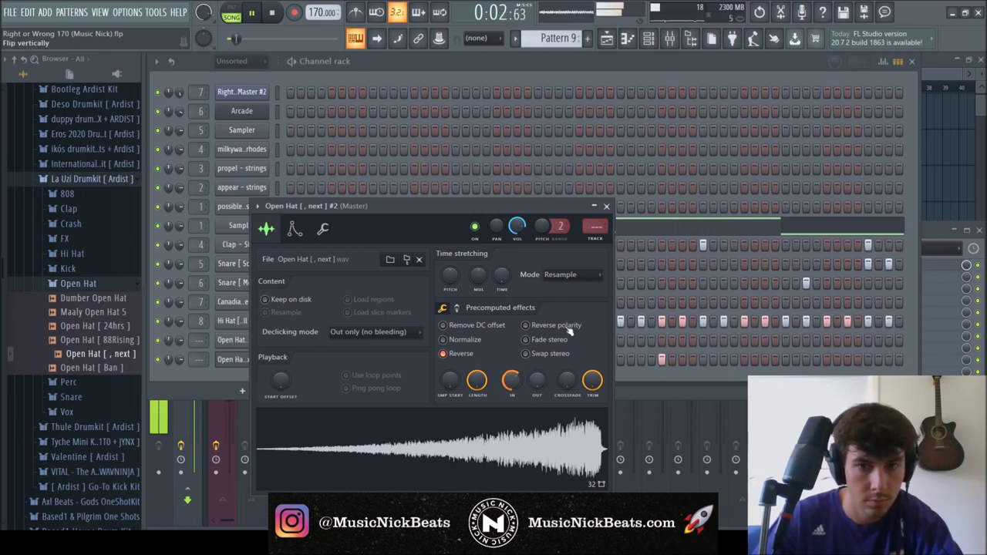
pyautogui.click(606, 207)
# - Normalize the original Open Hat [ , next ] sample, raise its silence trim to maximum and set its fade-out to about 41%
pyautogui.click(233, 342)
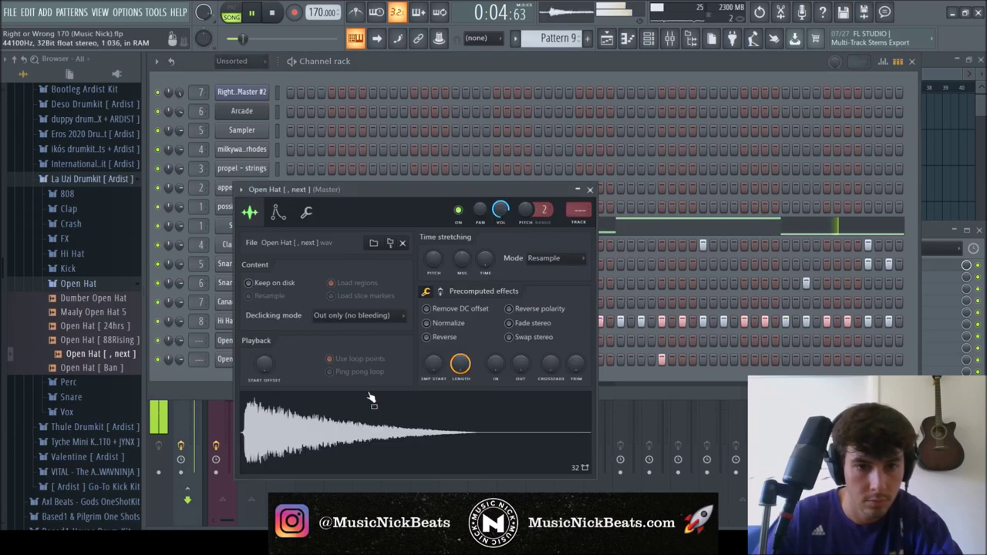
pyautogui.click(446, 328)
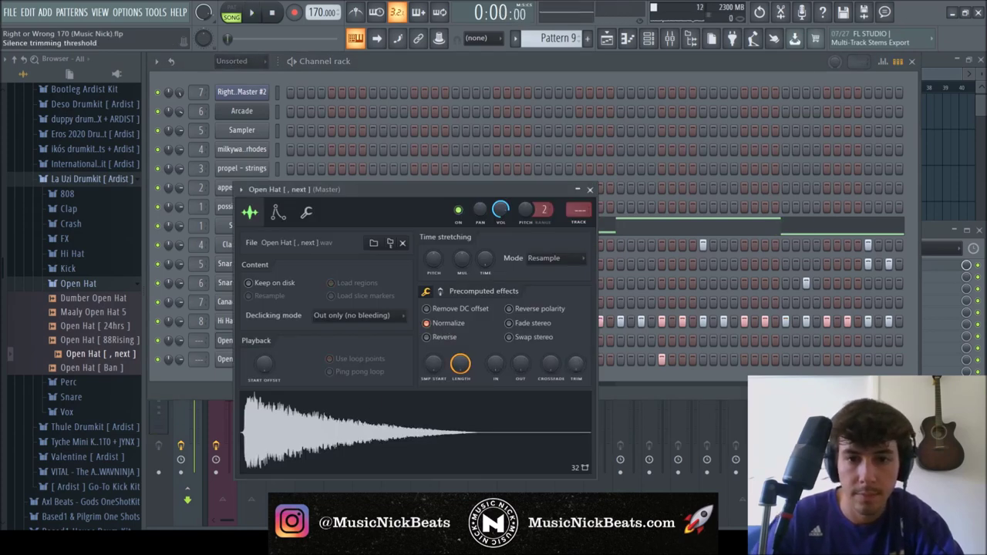
pyautogui.moveTo(576, 364); pyautogui.dragTo(576, 308)
pyautogui.press('space')
pyautogui.moveTo(524, 366); pyautogui.dragTo(524, 343)
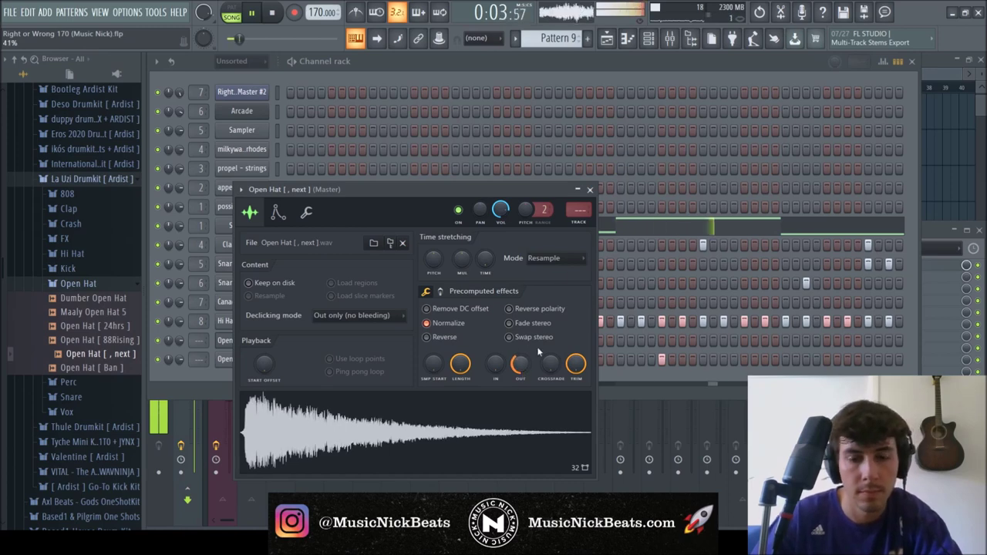
pyautogui.click(589, 191)
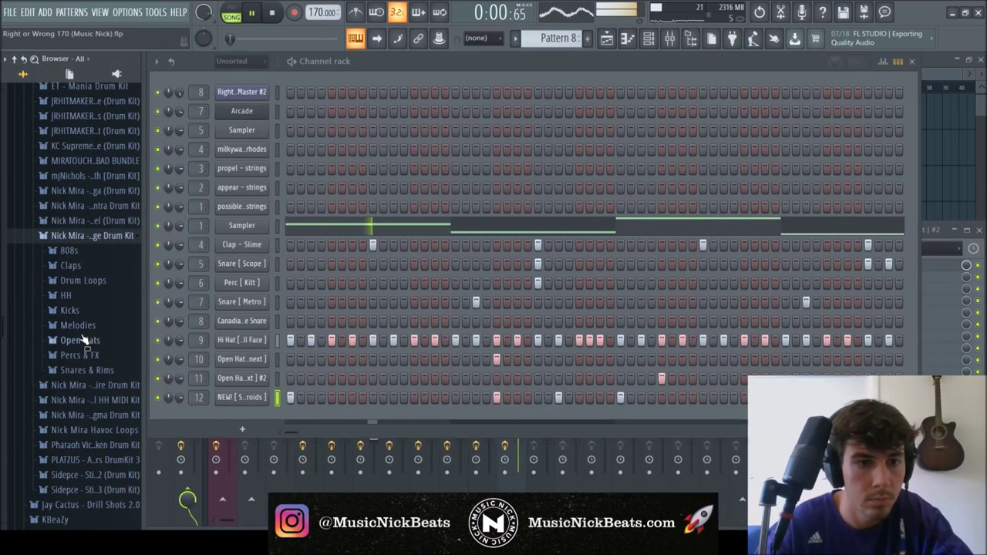
# - Load nm - berry kick from the drum kit's Kicks folder as a channel and give it the same hits as the NEW! channel
pyautogui.click(70, 310)
pyautogui.click(85, 326)
pyautogui.moveTo(251, 432); pyautogui.dragTo(262, 420)
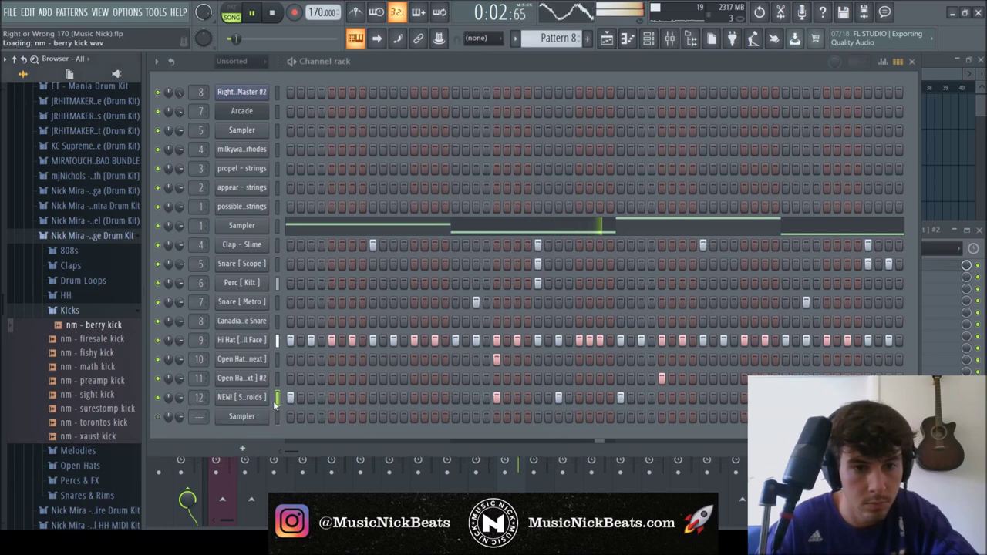
pyautogui.press('F7')
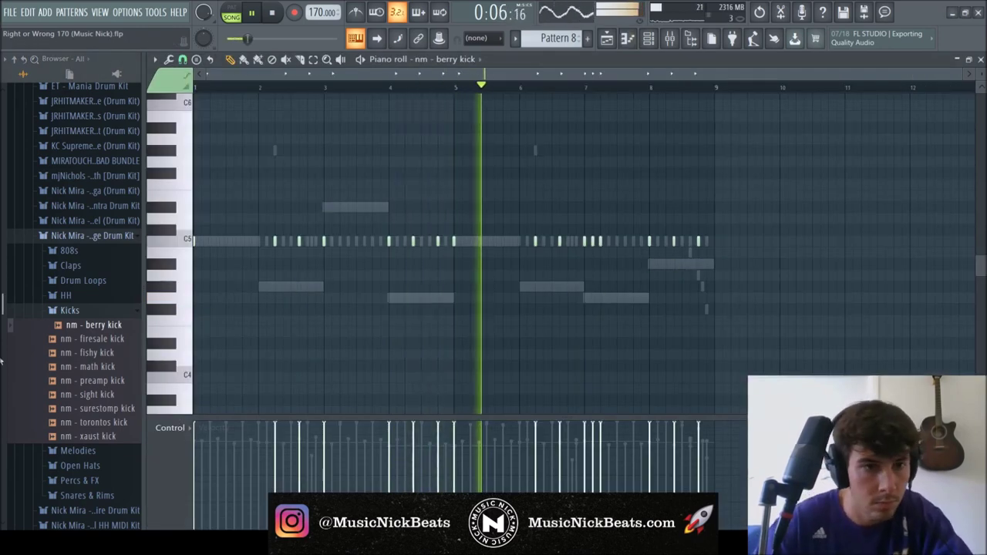
pyautogui.click(54, 310)
pyautogui.click(77, 235)
pyautogui.press('F7')
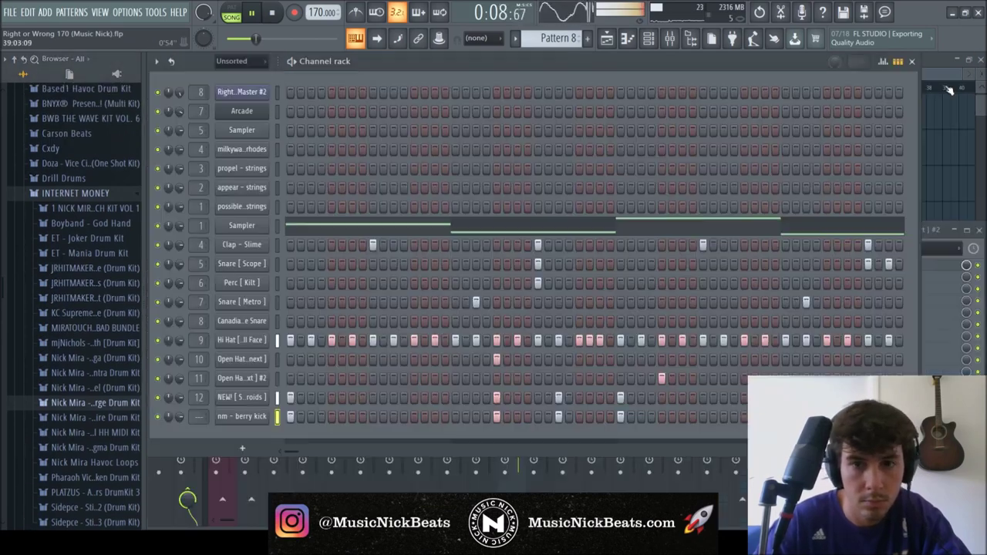
# - Route nm - berry kick to mixer track 13 and lower its volume to about -9.8 dB
pyautogui.press('F9')
pyautogui.moveTo(575, 385); pyautogui.dragTo(576, 424)
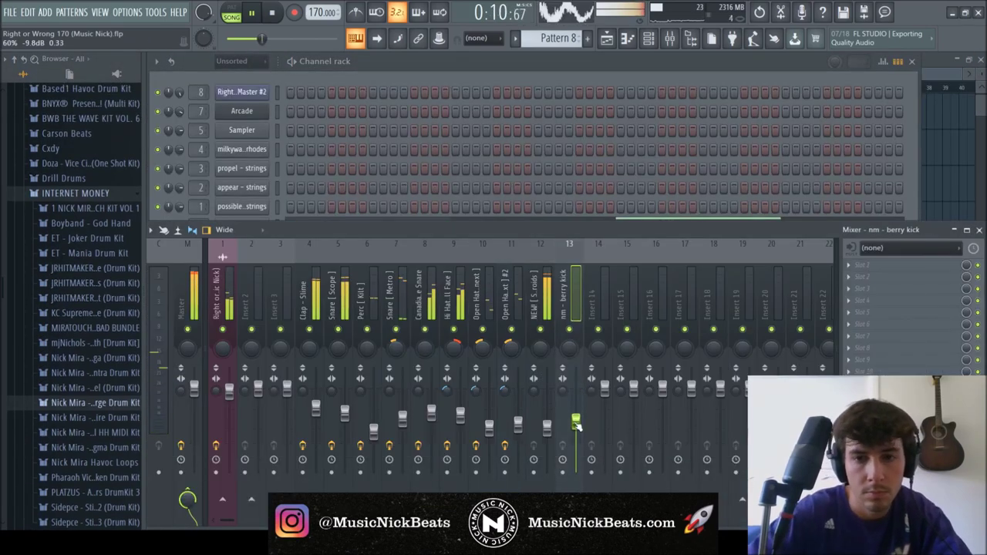
pyautogui.click(470, 65)
# - Examine the nm - berry kick channel's sample and level settings while the beat plays
pyautogui.click(241, 416)
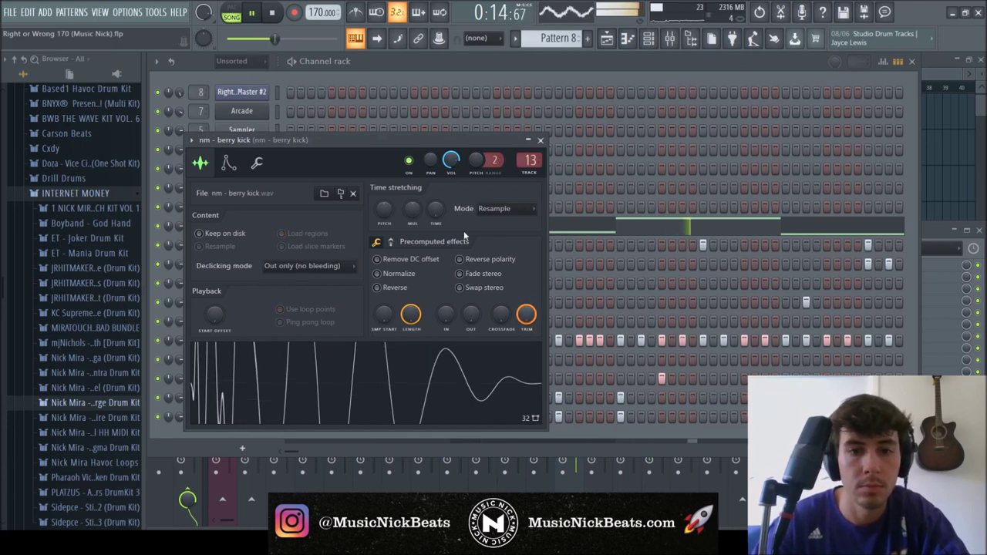
pyautogui.click(257, 163)
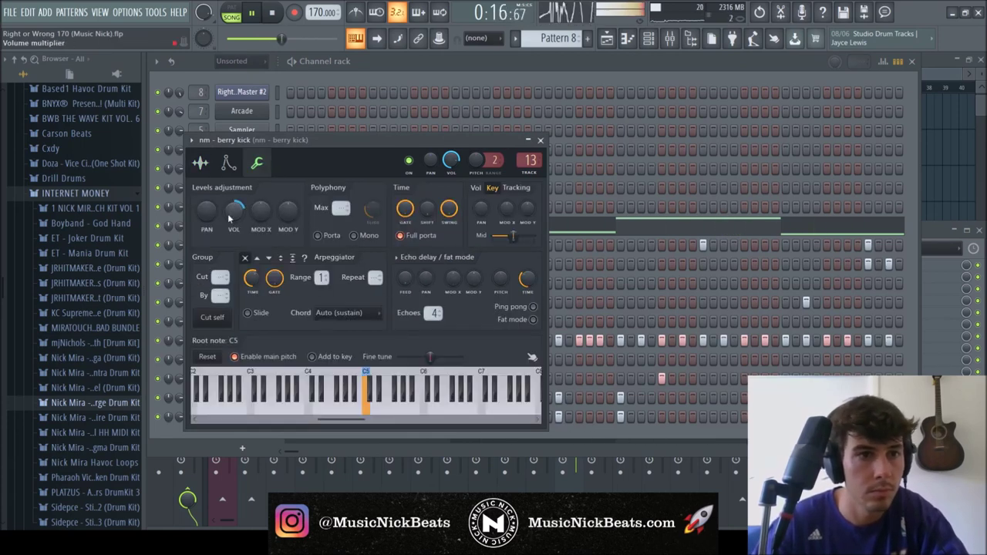
pyautogui.click(201, 164)
pyautogui.click(540, 141)
pyautogui.press('Tab')
pyautogui.press('Tab')
pyautogui.press('Tab')
pyautogui.press('Tab')
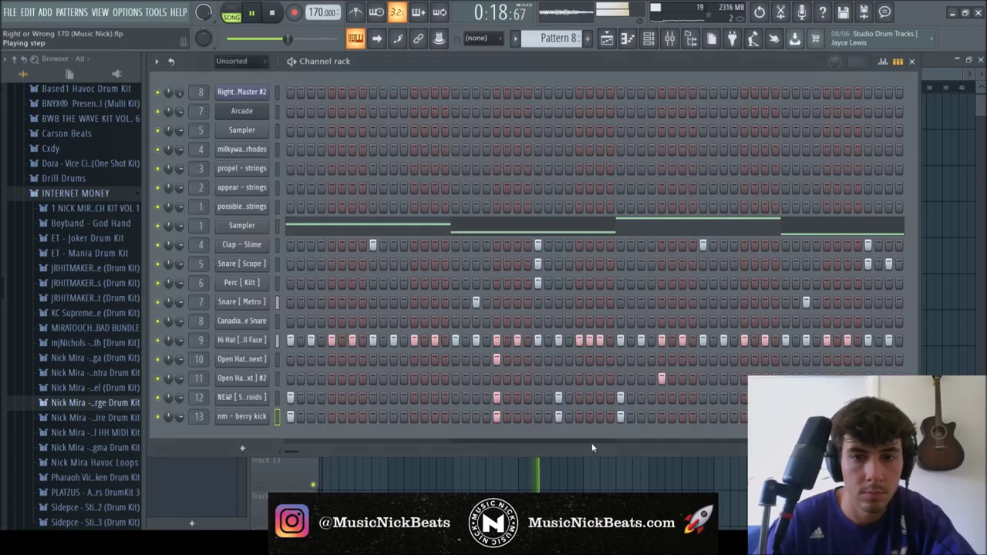
# - Balance the mixer by lowering the melody track and setting nm - berry kick to about -16.0 dB, and save the project
pyautogui.moveTo(576, 420); pyautogui.dragTo(576, 426)
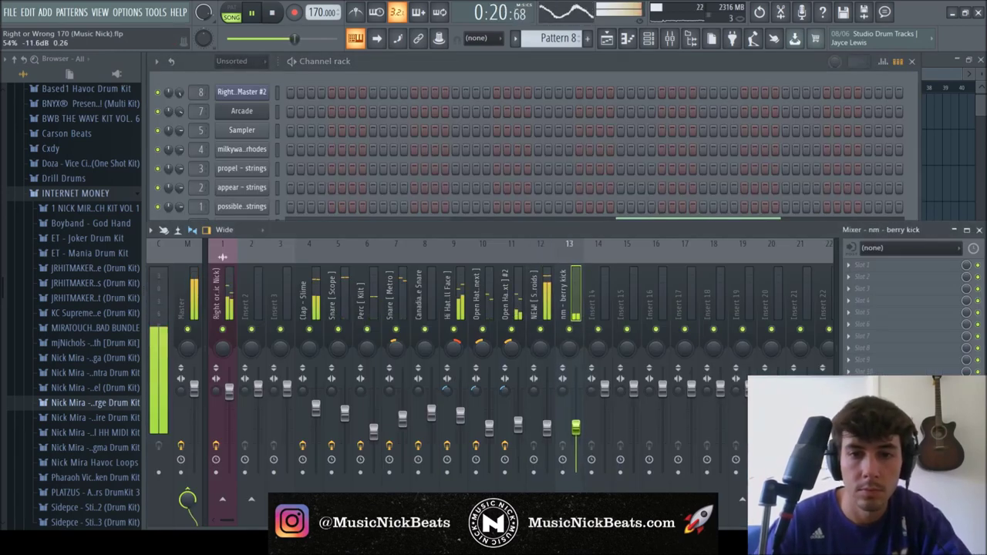
pyautogui.click(548, 431)
pyautogui.click(576, 430)
pyautogui.click(548, 429)
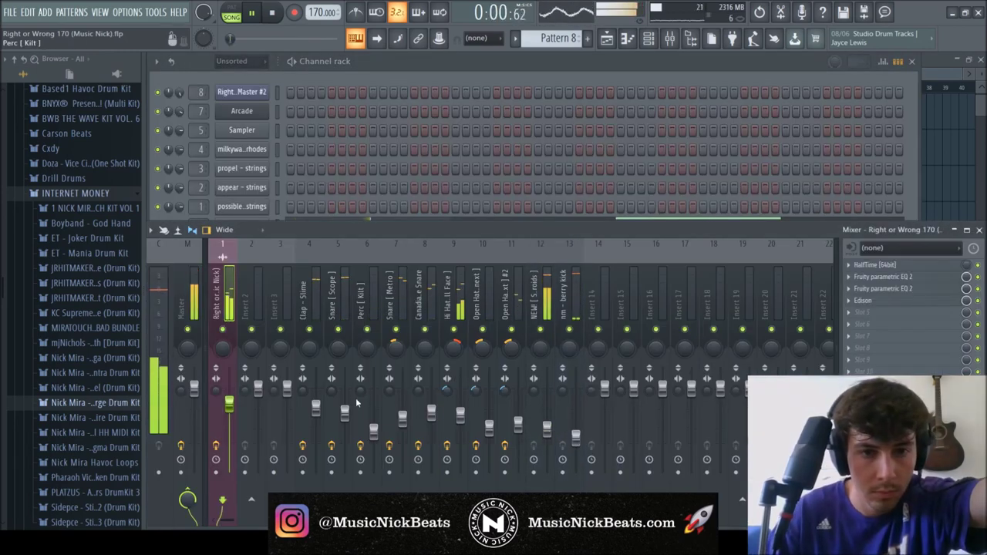
pyautogui.click(316, 410)
pyautogui.click(343, 412)
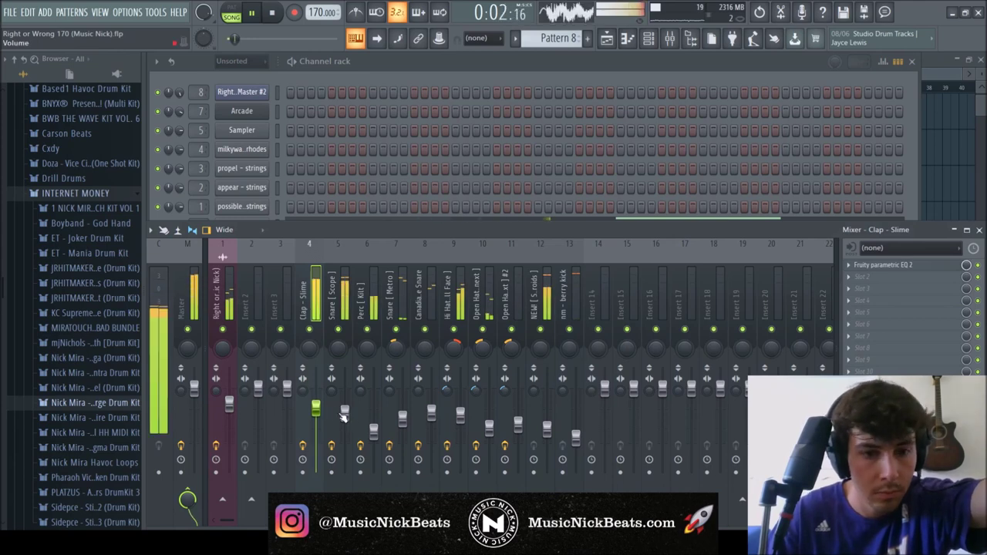
pyautogui.click(546, 428)
pyautogui.click(575, 438)
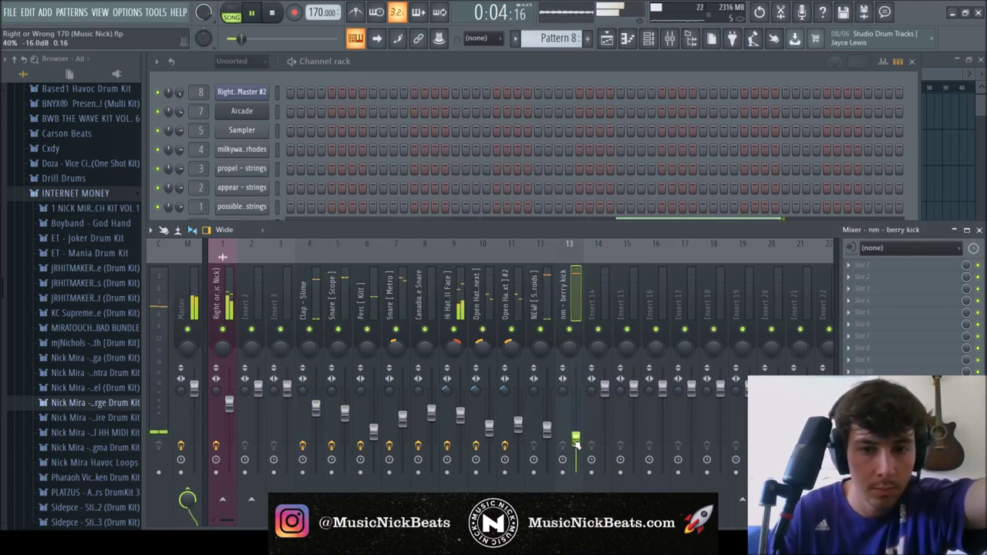
pyautogui.hotkey('ctrl', 's')
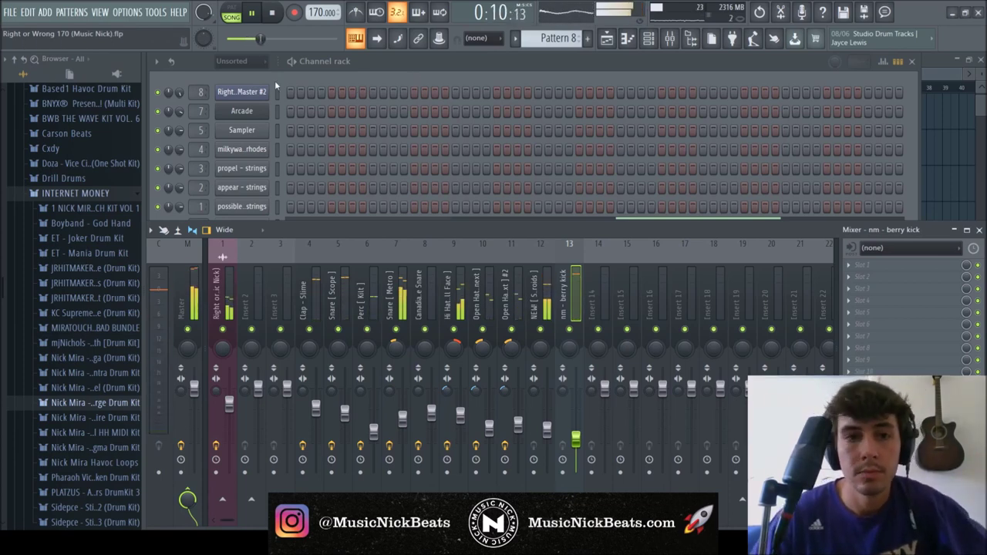
pyautogui.press('space')
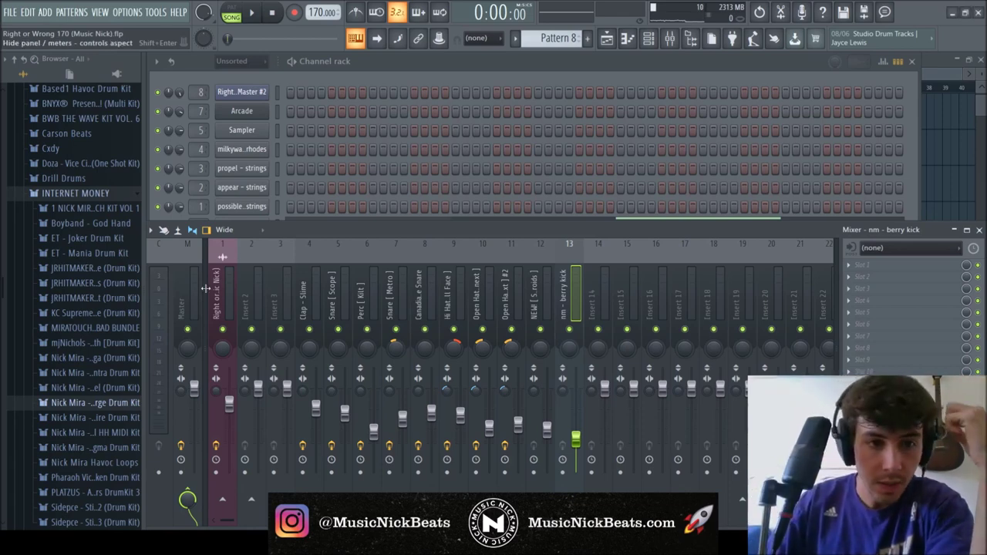
# - Replace Edison in the Master track's first effect slot with TR5 Classic Clipper
pyautogui.click(182, 304)
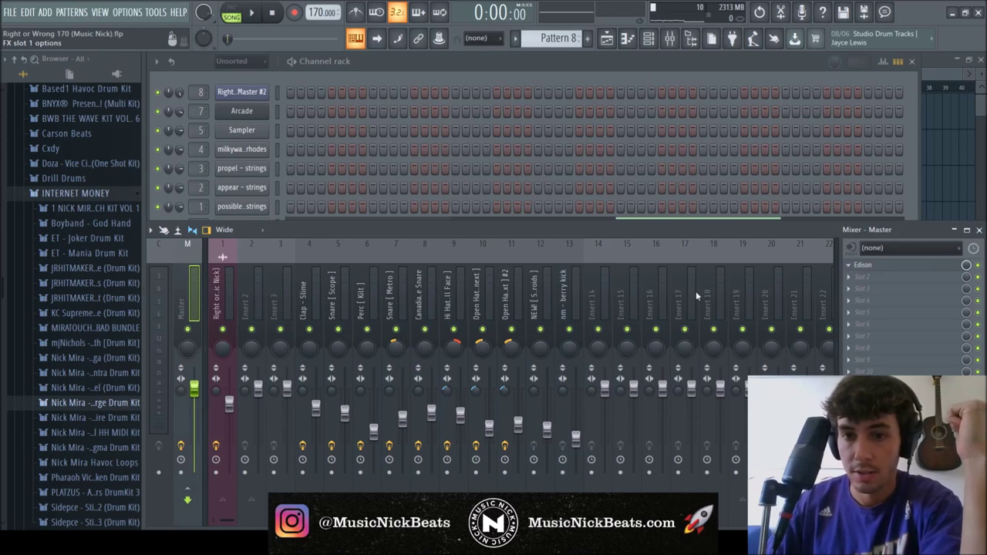
pyautogui.click(467, 204)
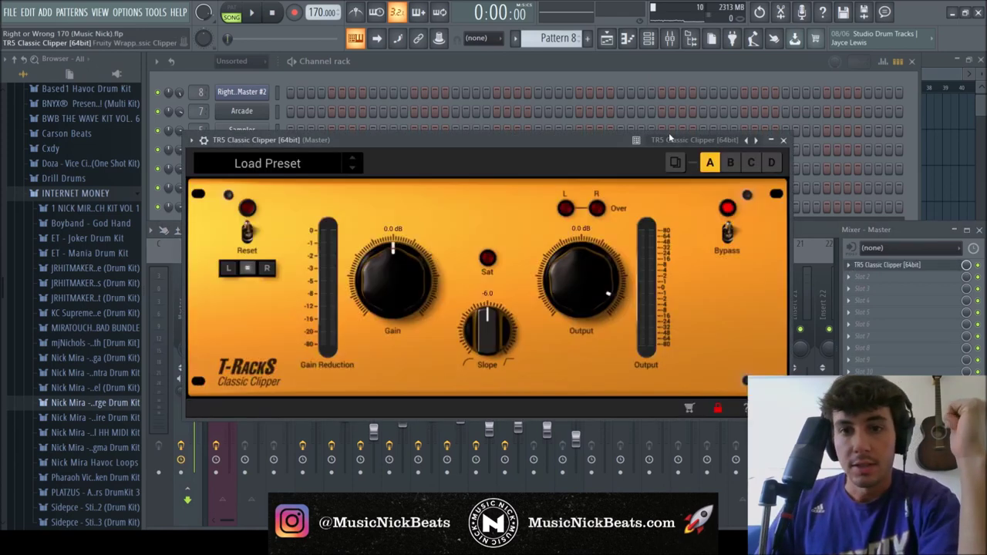
# - Apply the MusicNick1 preset to the Master's TR5 Classic Clipper, close the plugin and show the playlist
pyautogui.click(755, 147)
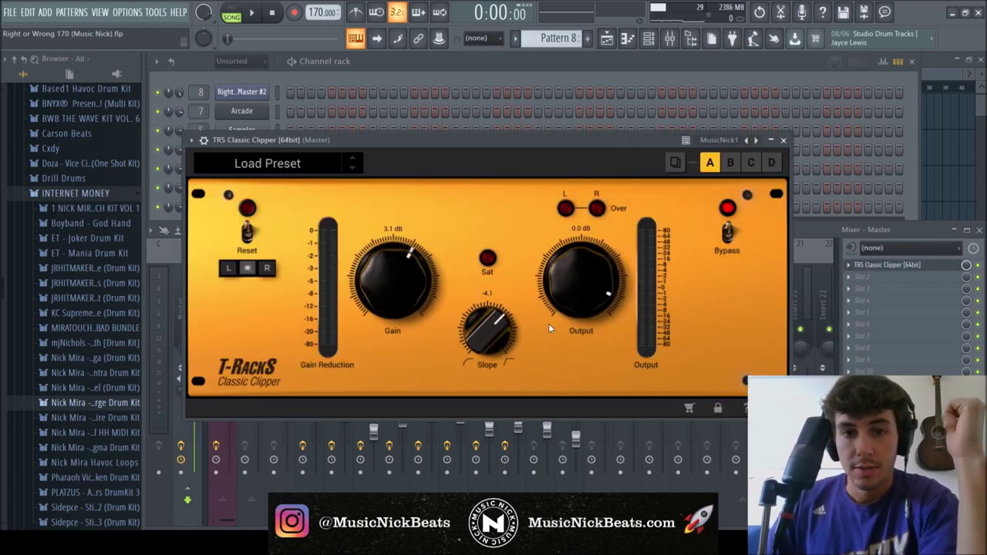
pyautogui.click(783, 140)
pyautogui.press('F5')
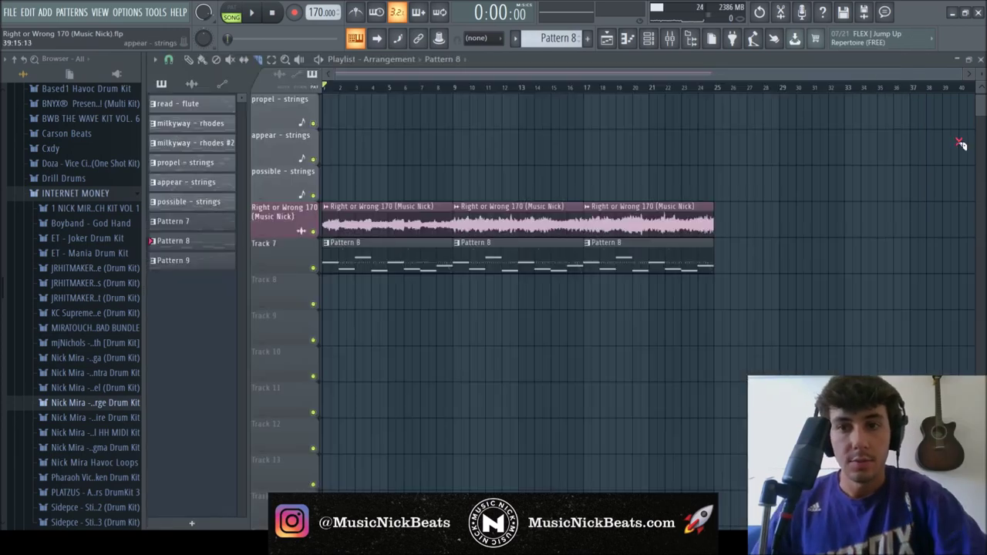
# - Play the beat and slightly lower the nm - berry kick and Snare [ Scope ] mixer levels
pyautogui.press('space')
pyautogui.press('F6')
pyautogui.press('F9')
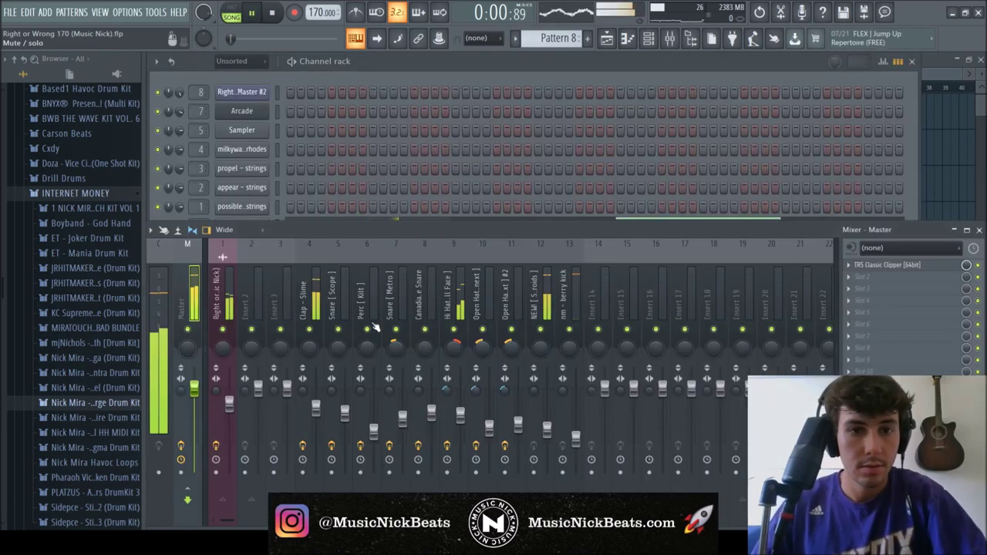
pyautogui.moveTo(576, 438); pyautogui.dragTo(576, 440)
pyautogui.click(546, 428)
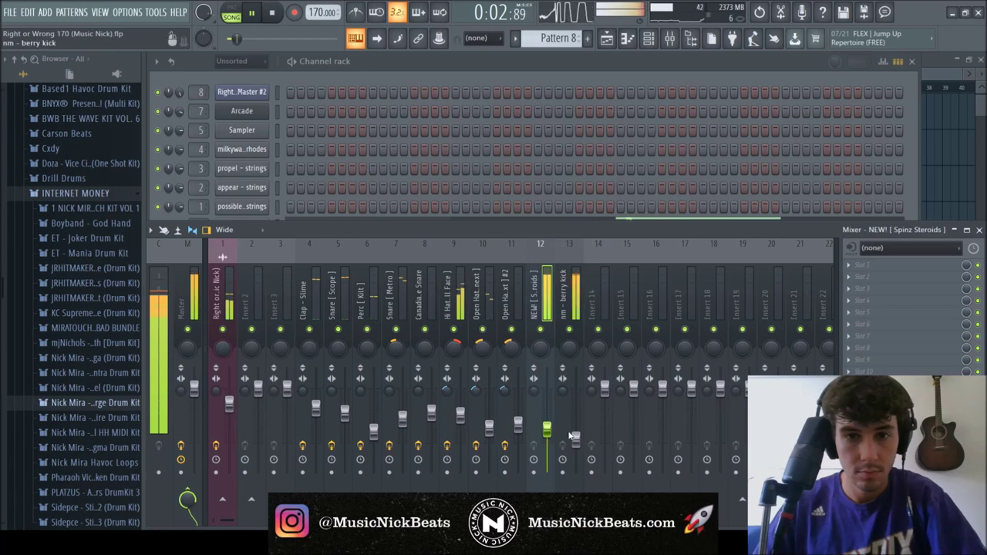
pyautogui.press('Right')
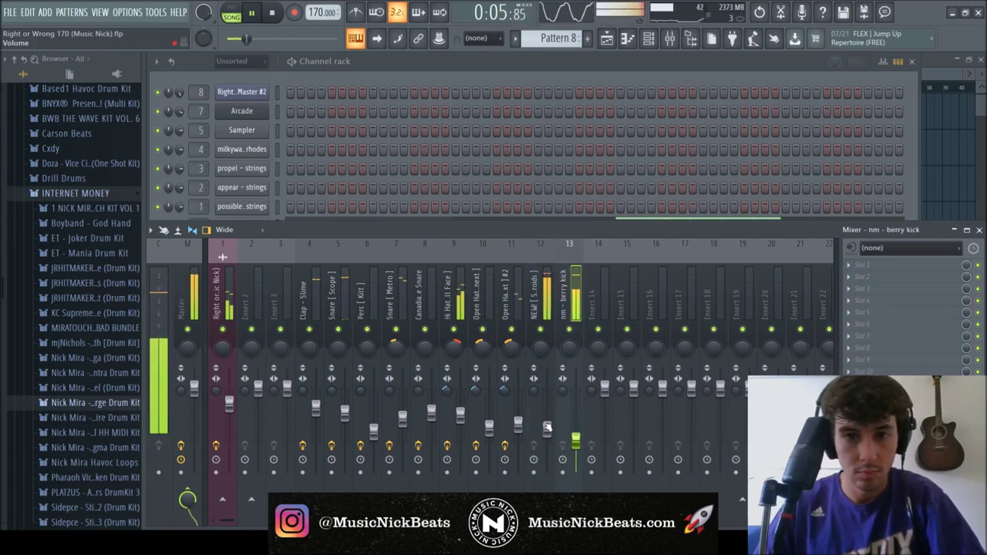
pyautogui.click(315, 407)
pyautogui.click(345, 415)
pyautogui.click(374, 431)
pyautogui.moveTo(344, 416); pyautogui.dragTo(345, 421)
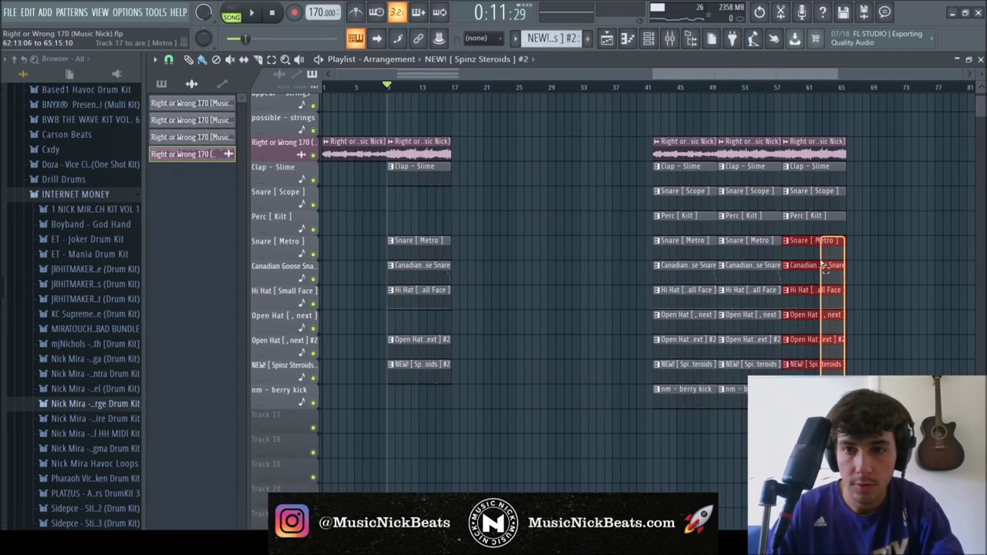
# - Copy the full drum block and the melody clip to bar 17 and check the mixer levels during playback
pyautogui.moveTo(822, 265); pyautogui.dragTo(485, 181)
pyautogui.press('space')
pyautogui.moveTo(408, 152); pyautogui.dragTo(473, 153)
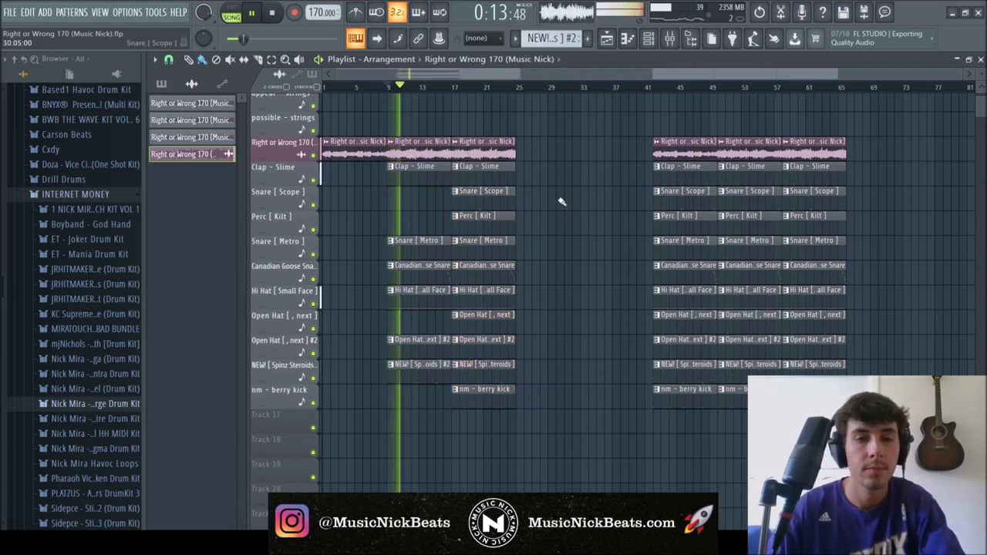
pyautogui.press('F6')
pyautogui.press('F9')
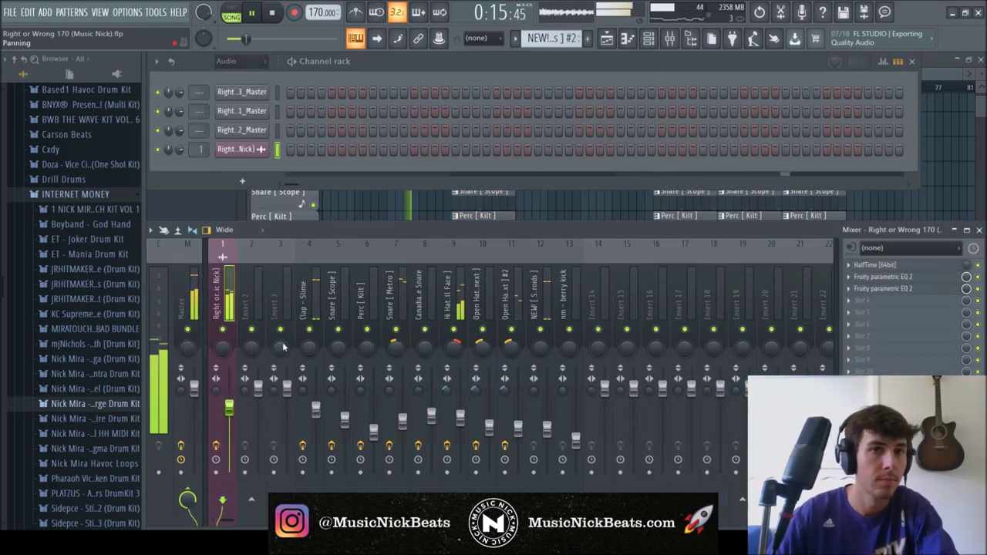
pyautogui.press('F9')
pyautogui.press('F6')
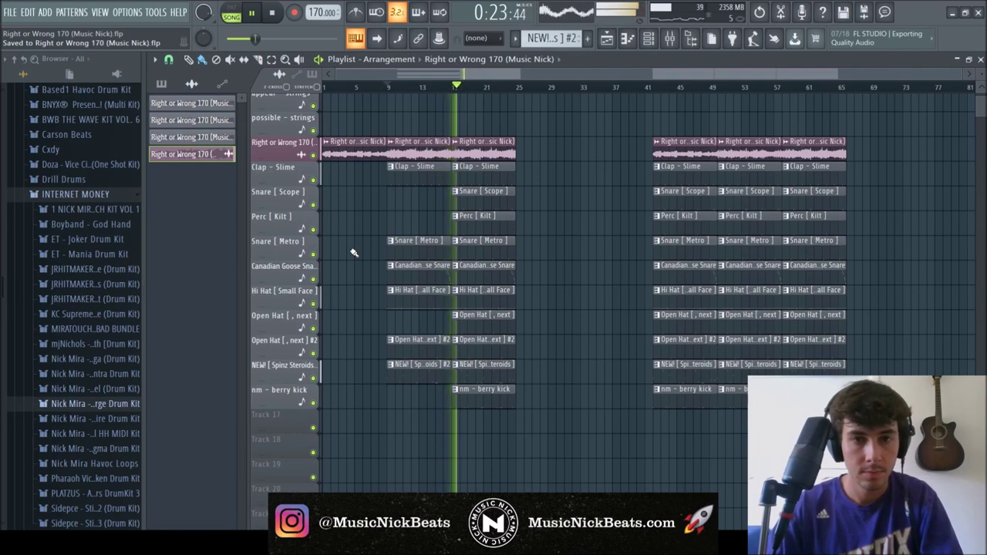
# - Remove the last of the three repeated bass notes at bar 7 in the NEW! [ Spinz Steroids ] piano roll
pyautogui.scroll(3, 353, 253)
pyautogui.press('space')
pyautogui.doubleClick(515, 375)
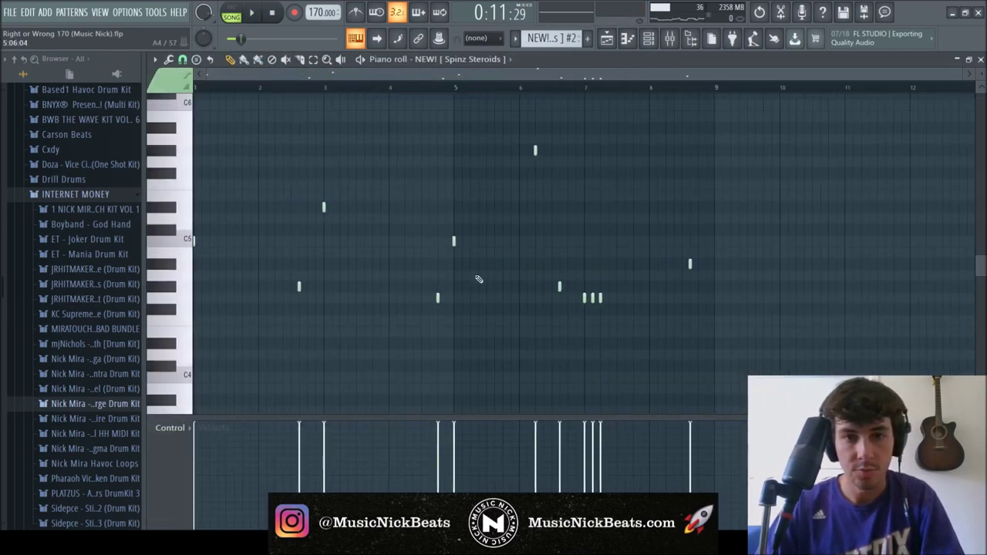
pyautogui.press('space')
pyautogui.scroll(2, 591, 280)
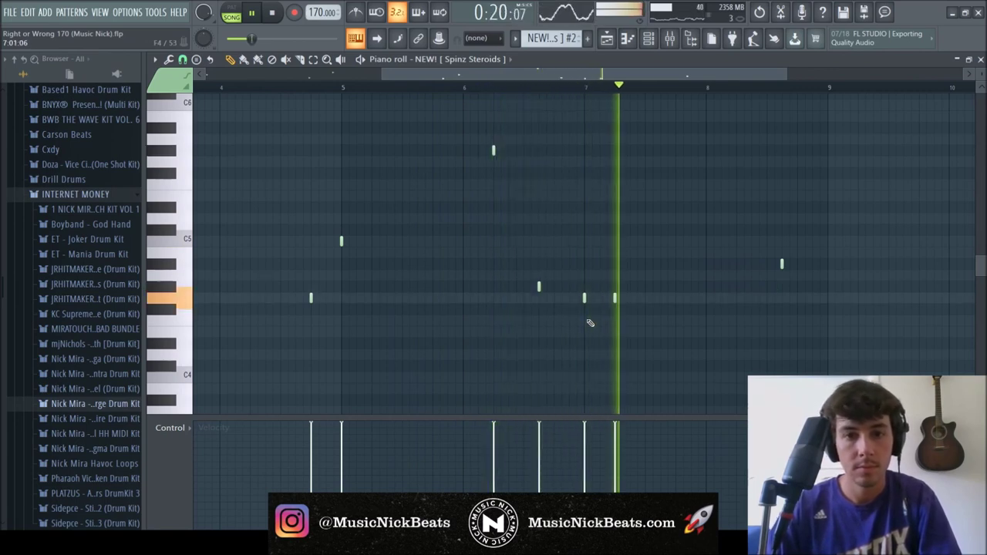
pyautogui.moveTo(615, 297); pyautogui.dragTo(599, 297)
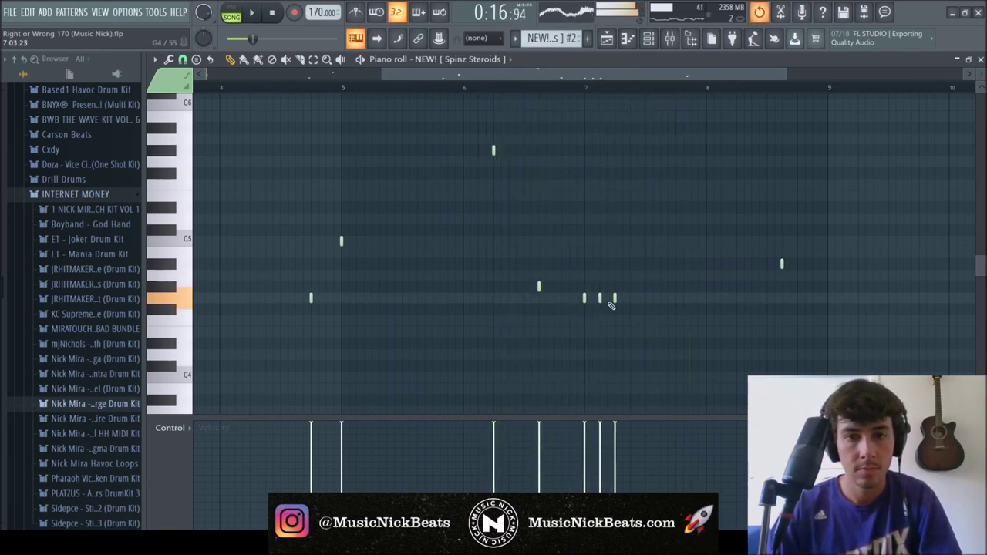
pyautogui.click(585, 90)
pyautogui.click(586, 92)
pyautogui.click(458, 88)
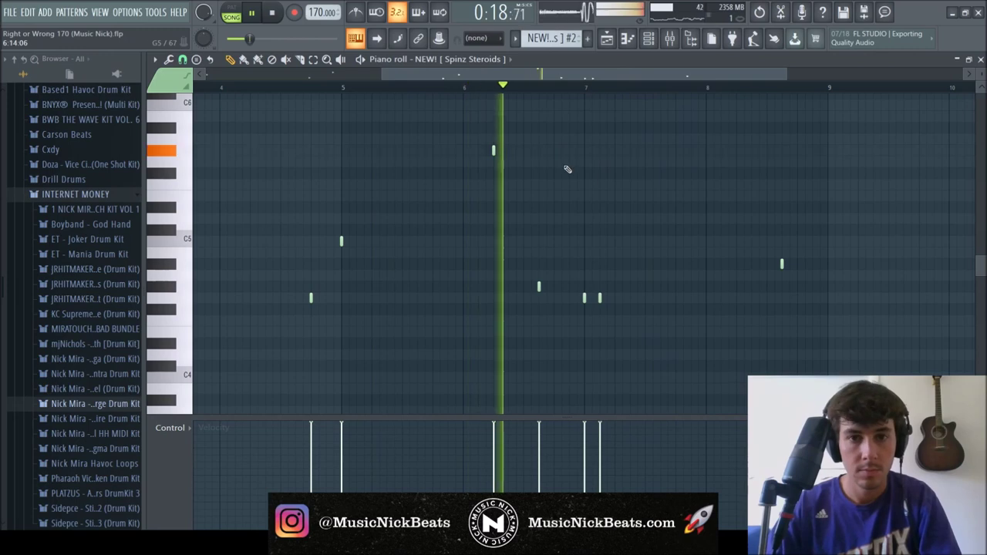
pyautogui.scroll(-2, 565, 168)
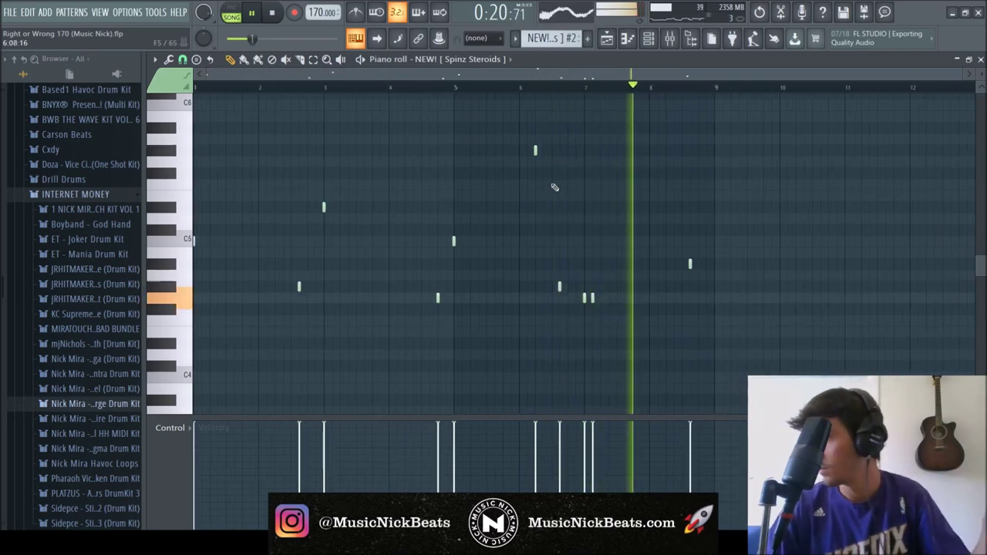
# - Copy the melody clip to bar 25 and add a HalfTime mix level automation clip above it over bars 25 to 33
pyautogui.moveTo(804, 156); pyautogui.dragTo(553, 154)
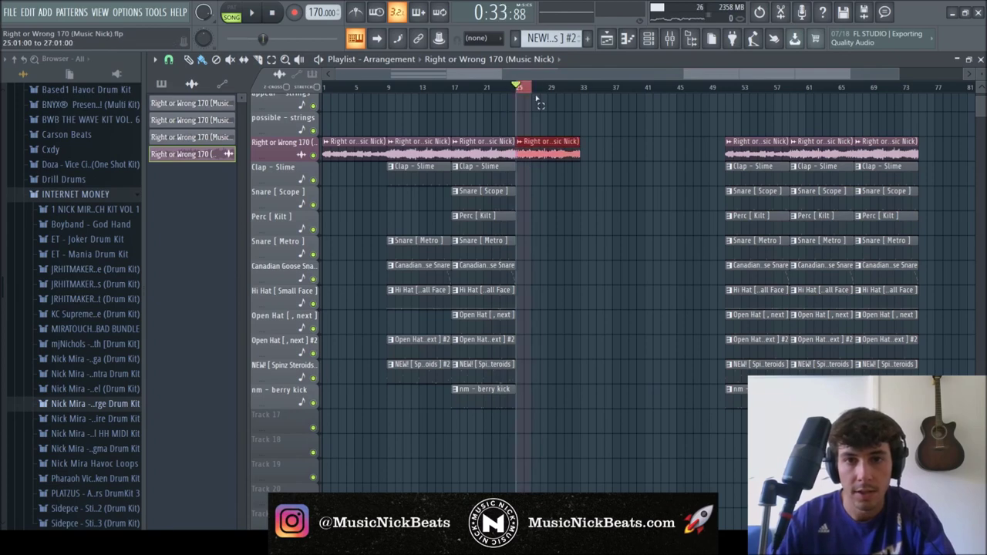
pyautogui.moveTo(520, 88); pyautogui.dragTo(584, 115)
pyautogui.press('F6')
pyautogui.press('F9')
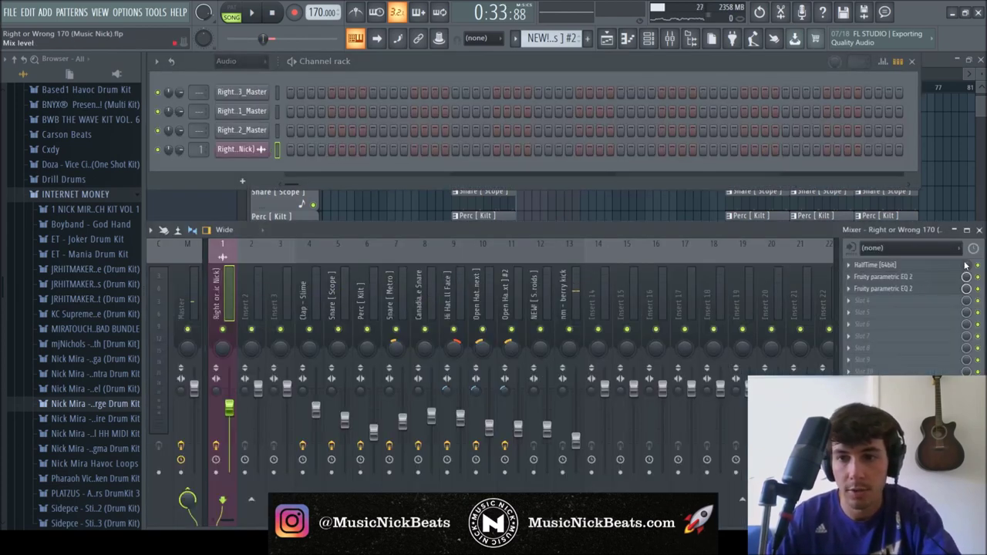
pyautogui.press('F6')
pyautogui.press('F9')
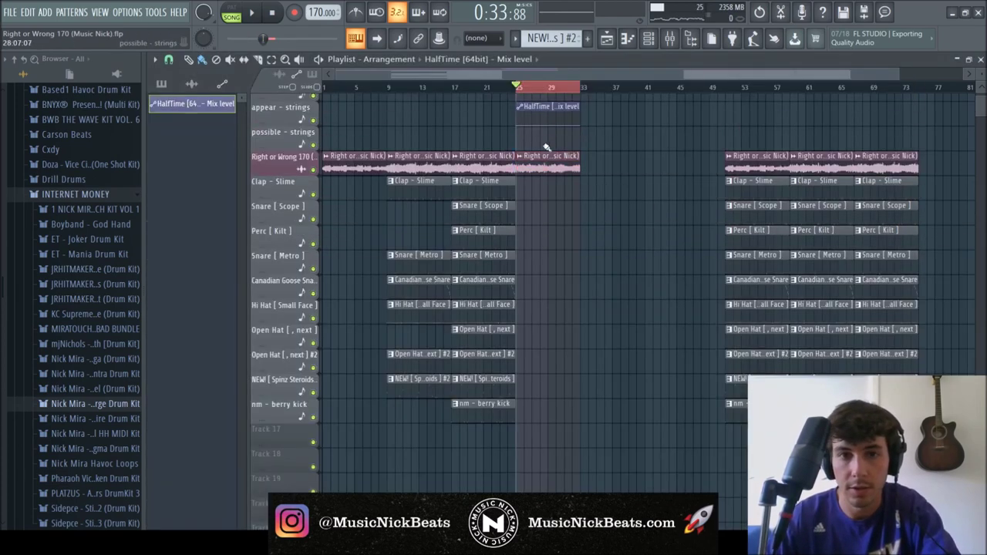
pyautogui.moveTo(530, 106); pyautogui.dragTo(530, 131)
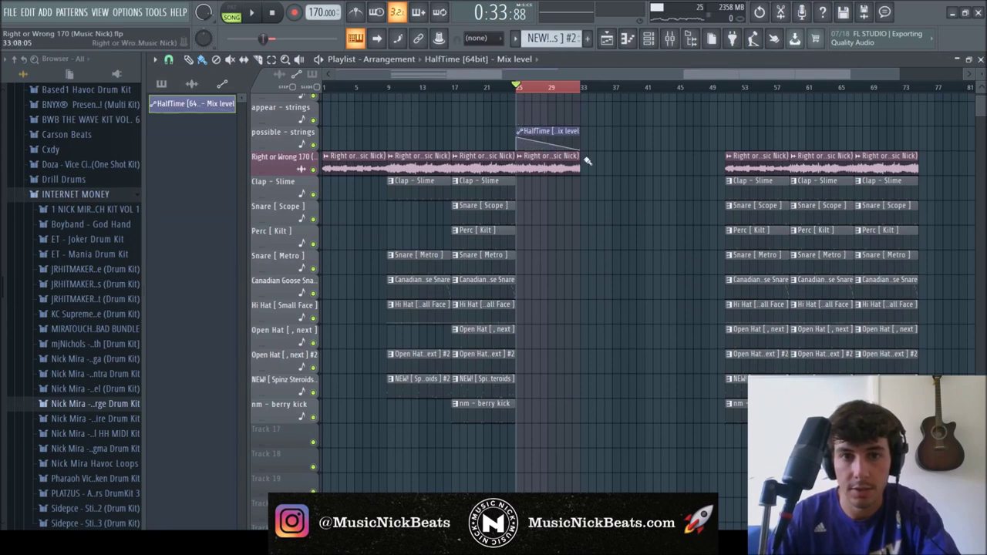
pyautogui.press('space')
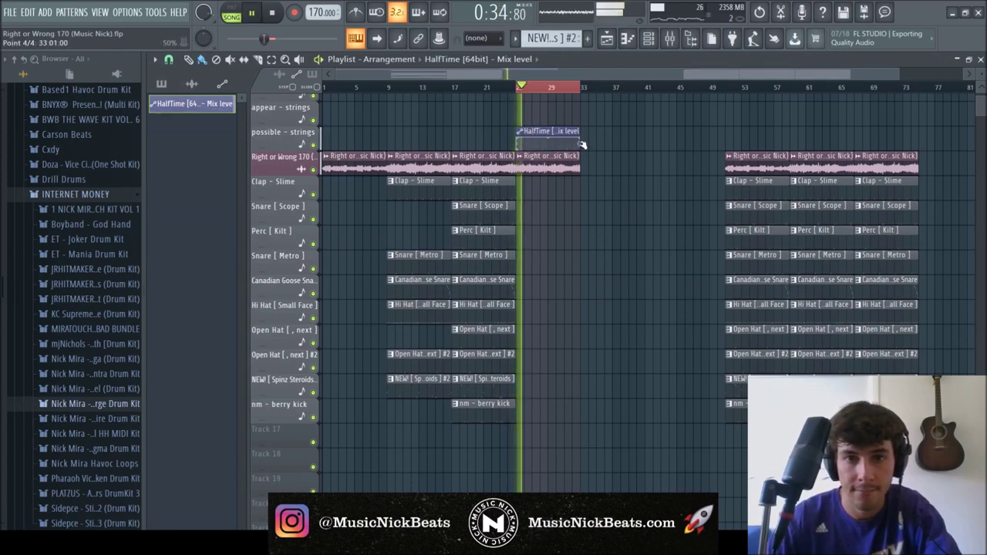
pyautogui.press('space')
# - Copy the lighter drum section to bar 25 and the full drum section to bar 33
pyautogui.click(483, 87)
pyautogui.keyDown('ctrl'); pyautogui.moveTo(572, 457); pyautogui.dragTo(534, 187); pyautogui.keyUp('ctrl')
pyautogui.press('space')
pyautogui.keyDown('ctrl'); pyautogui.click(648, 158); pyautogui.keyUp('ctrl')
pyautogui.keyDown('ctrl'); pyautogui.scroll(-1, 663, 179); pyautogui.keyUp('ctrl')
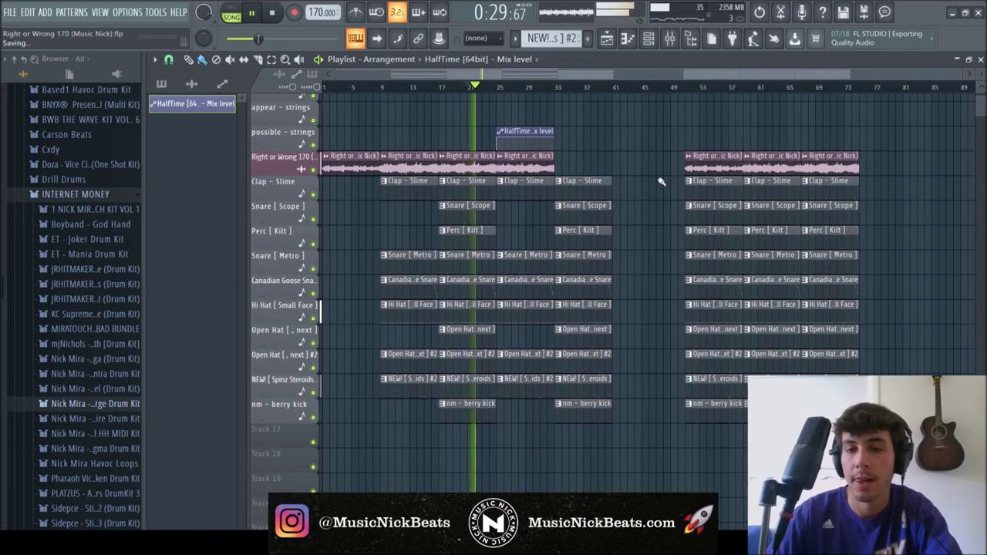
# - Move the spare block of melody and drum clips further along the playlist to about bar 64 and save the project
pyautogui.keyDown('ctrl'); pyautogui.moveTo(887, 451); pyautogui.dragTo(661, 118); pyautogui.keyUp('ctrl')
pyautogui.moveTo(709, 164); pyautogui.dragTo(803, 164)
pyautogui.keyDown('ctrl'); pyautogui.click(710, 164); pyautogui.keyUp('ctrl')
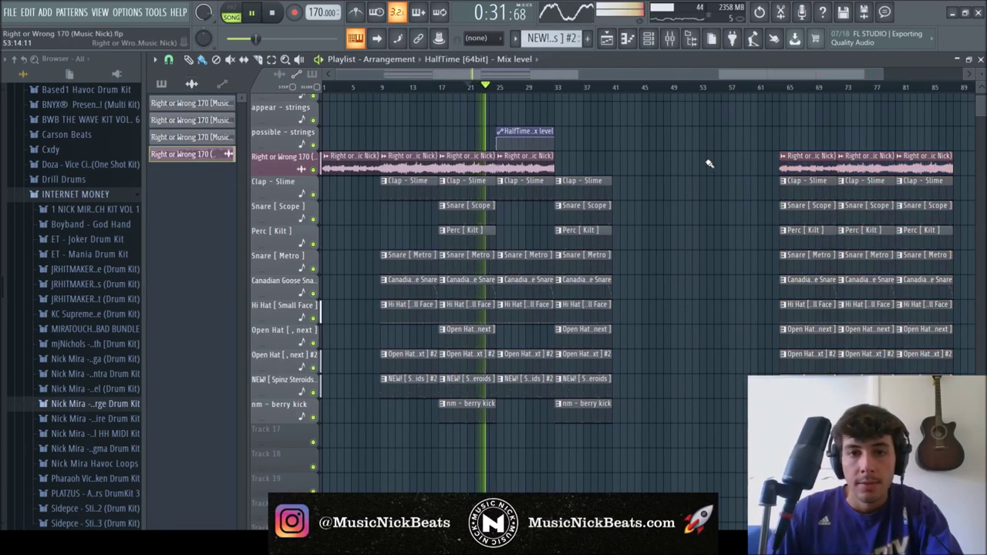
pyautogui.hotkey('ctrl', 's')
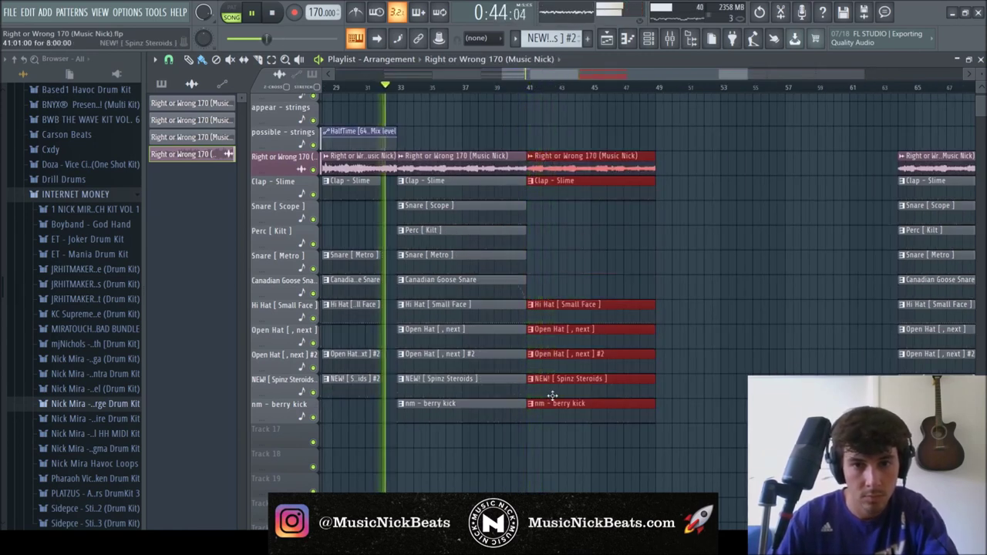
# - In the section at bar 41, trim the bass and kick clips to one bar and shorten the clap and hat clips to about bar 47
pyautogui.scroll(-2, 532, 376)
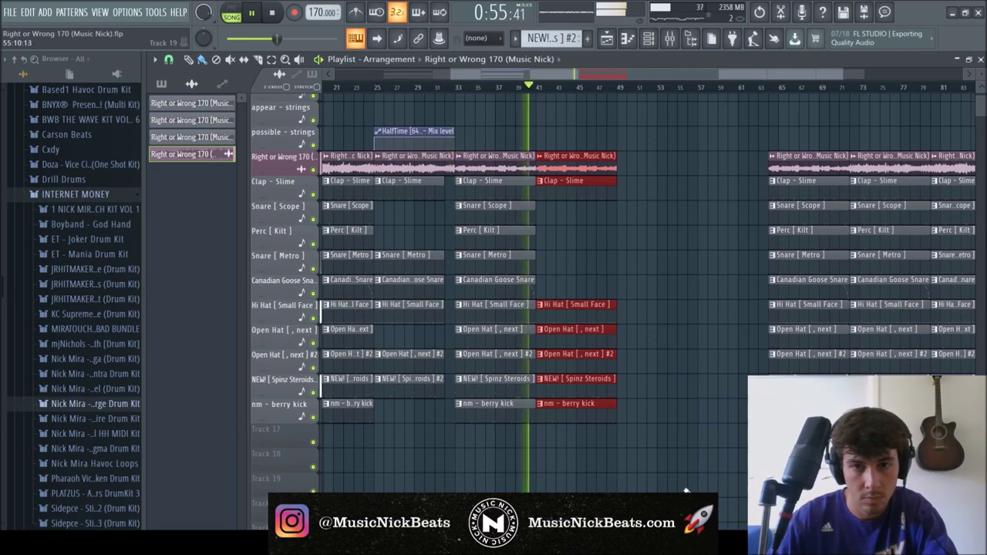
pyautogui.moveTo(615, 403); pyautogui.dragTo(544, 401)
pyautogui.hotkey('ctrl', 's')
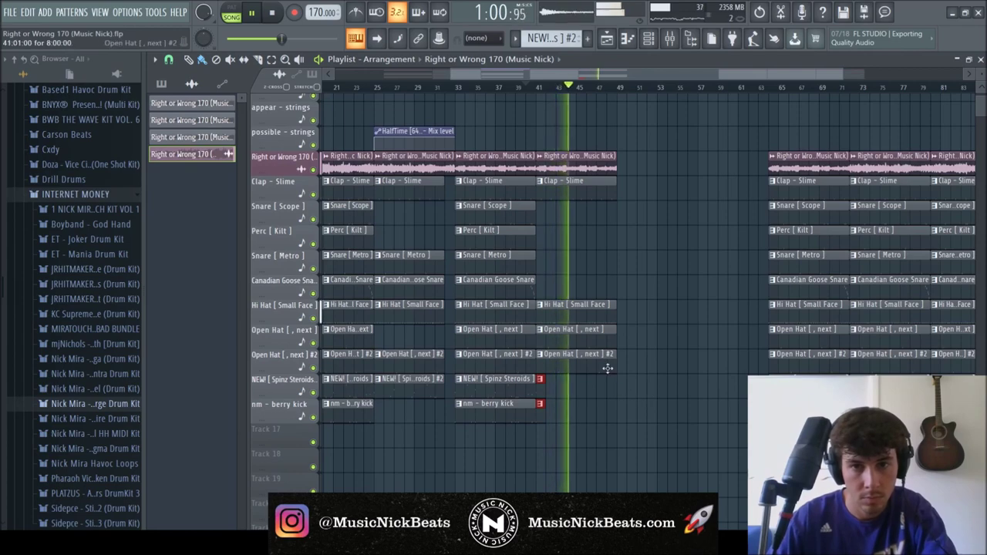
pyautogui.scroll(4, 608, 370)
pyautogui.moveTo(640, 381); pyautogui.dragTo(599, 206)
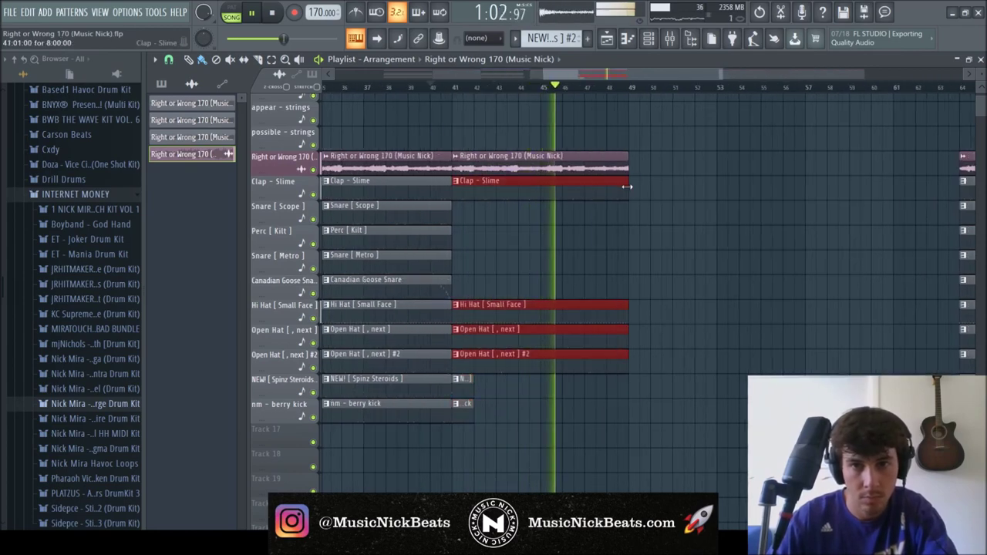
pyautogui.scroll(-5, 646, 319)
# - Delete the spare clip block and duplicate the arrangement from bars 9 to 49 directly after bar 49
pyautogui.moveTo(889, 436); pyautogui.dragTo(706, 160)
pyautogui.press('Delete')
pyautogui.moveTo(719, 436); pyautogui.dragTo(396, 136)
pyautogui.hotkey('ctrl', 'b')
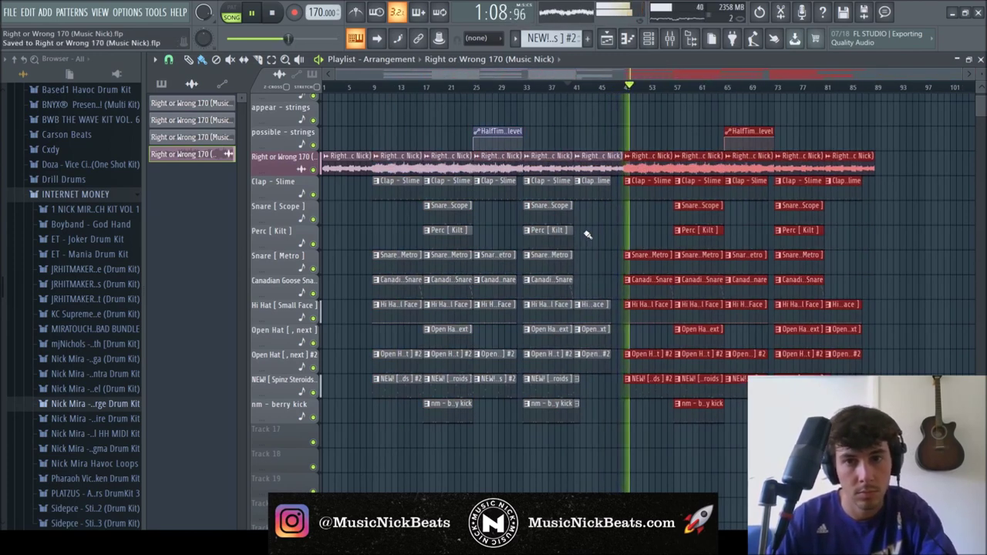
# - Copy the first two melody and drum sections to bars 89 to 105 at the end of the arrangement
pyautogui.moveTo(583, 75); pyautogui.dragTo(786, 92)
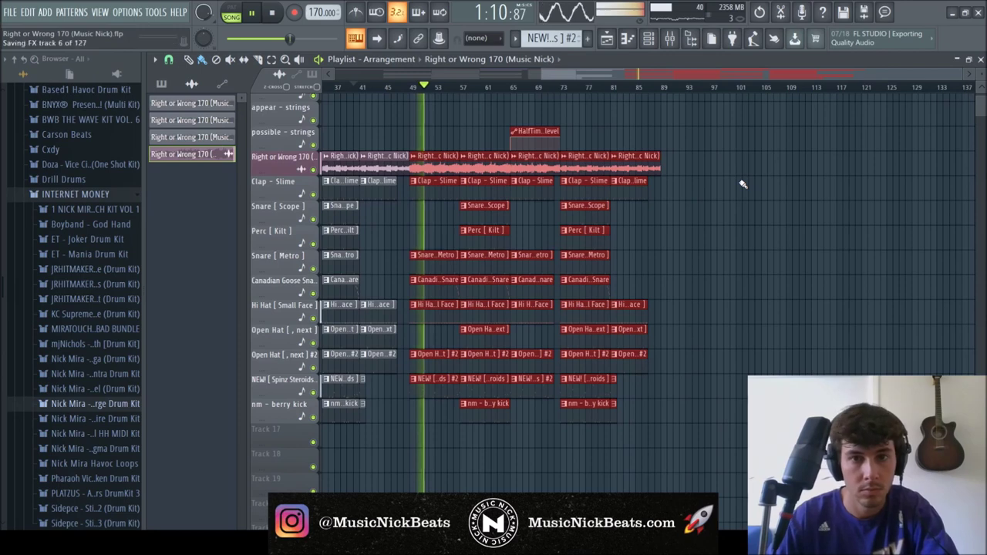
pyautogui.hscroll(-5, 737, 188)
pyautogui.moveTo(707, 437)
pyautogui.mouseDown()
pyautogui.moveTo(704, 350)
pyautogui.moveTo(655, 148)
pyautogui.moveTo(647, 176)
pyautogui.moveTo(896, 174)
pyautogui.moveTo(880, 174)
pyautogui.mouseUp()
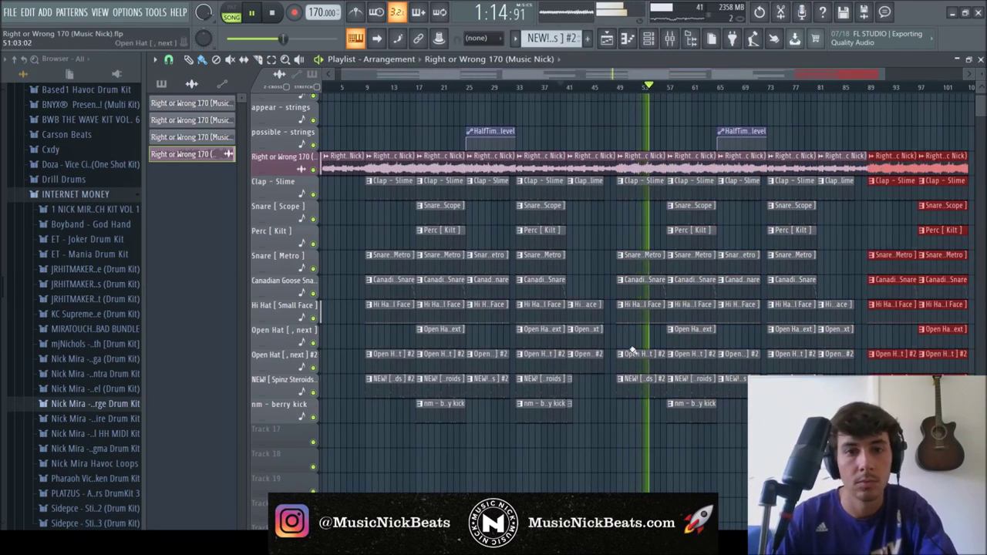
pyautogui.scroll(-1, 628, 348)
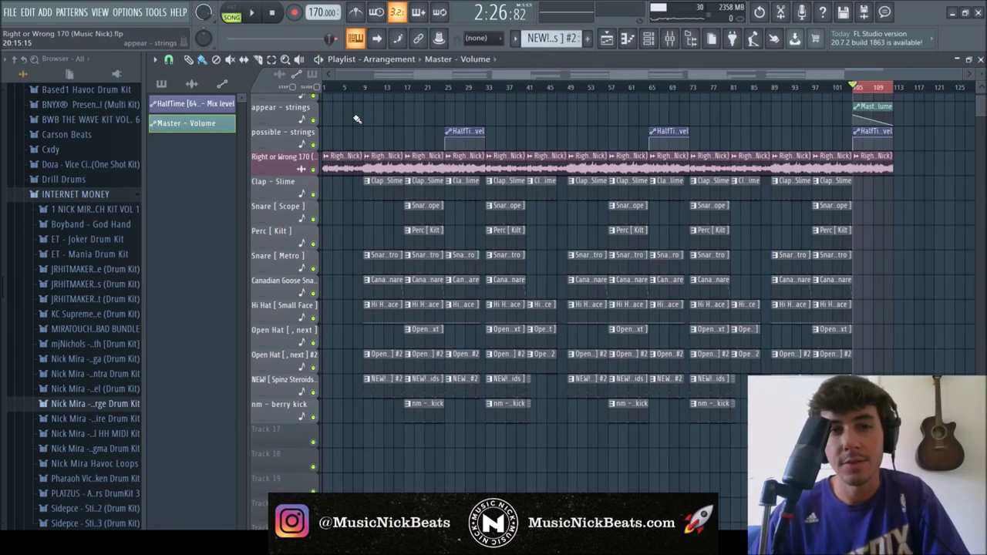
# - List the patterns in the playlist's picker and return the playhead to the start of the song
pyautogui.click(183, 88)
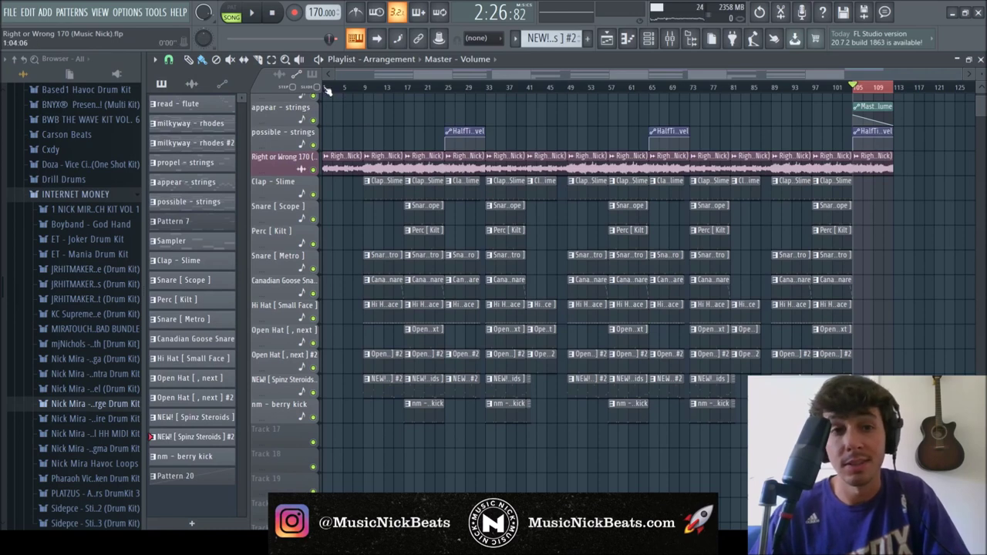
pyautogui.click(327, 91)
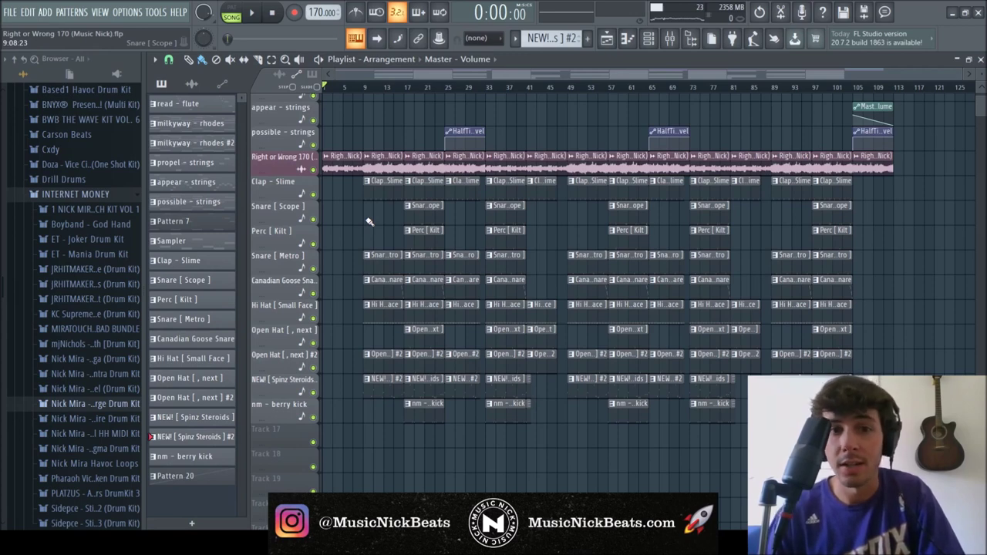
pyautogui.scroll(1, 369, 222)
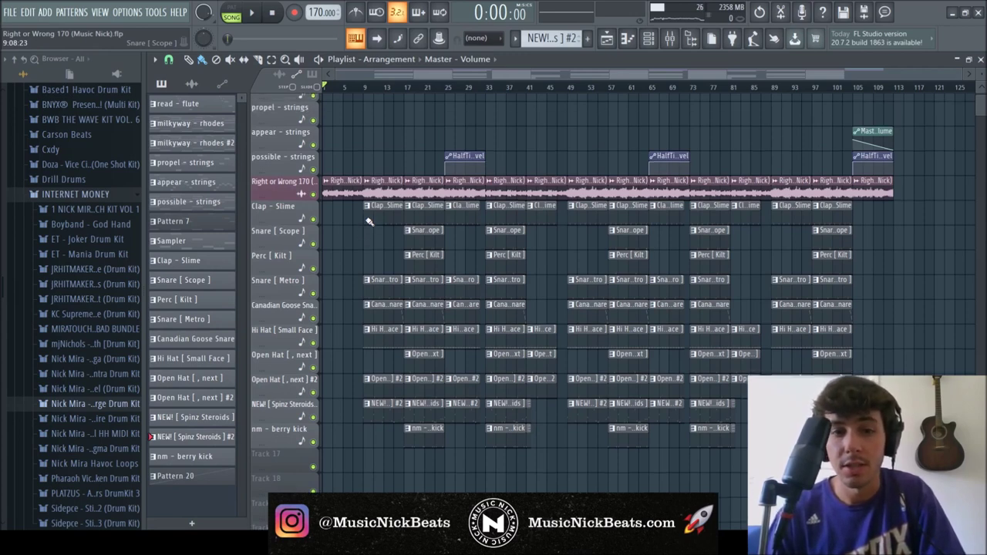
pyautogui.scroll(-1, 370, 222)
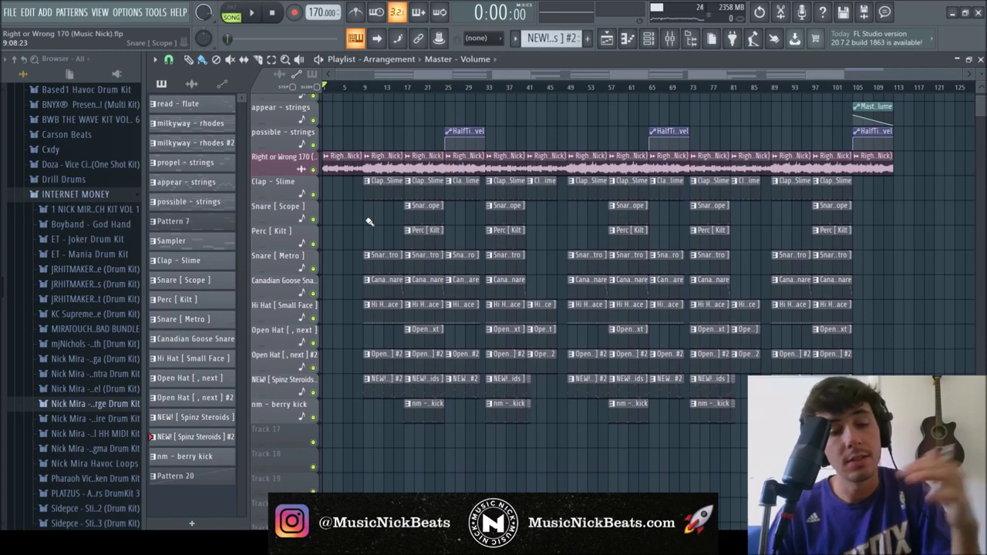